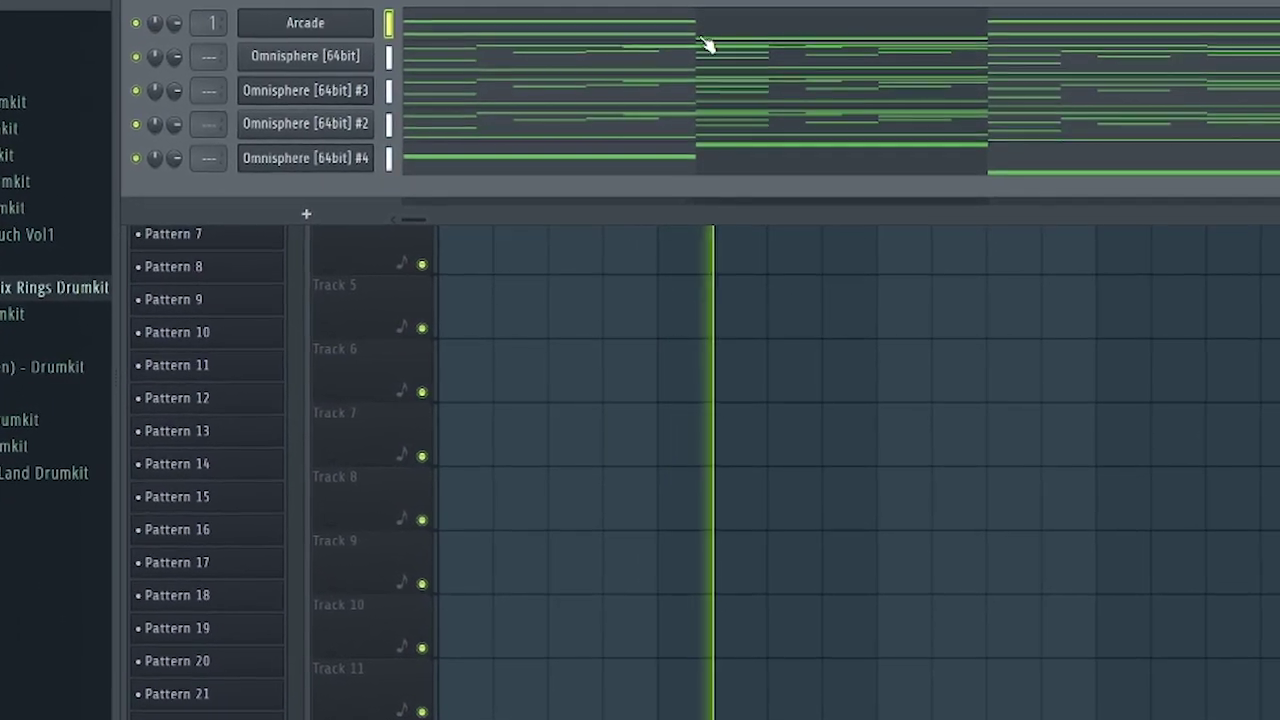
Stop playback, select all five instrument channels and route them to mixer tracks 1 to 5.
key("F6")
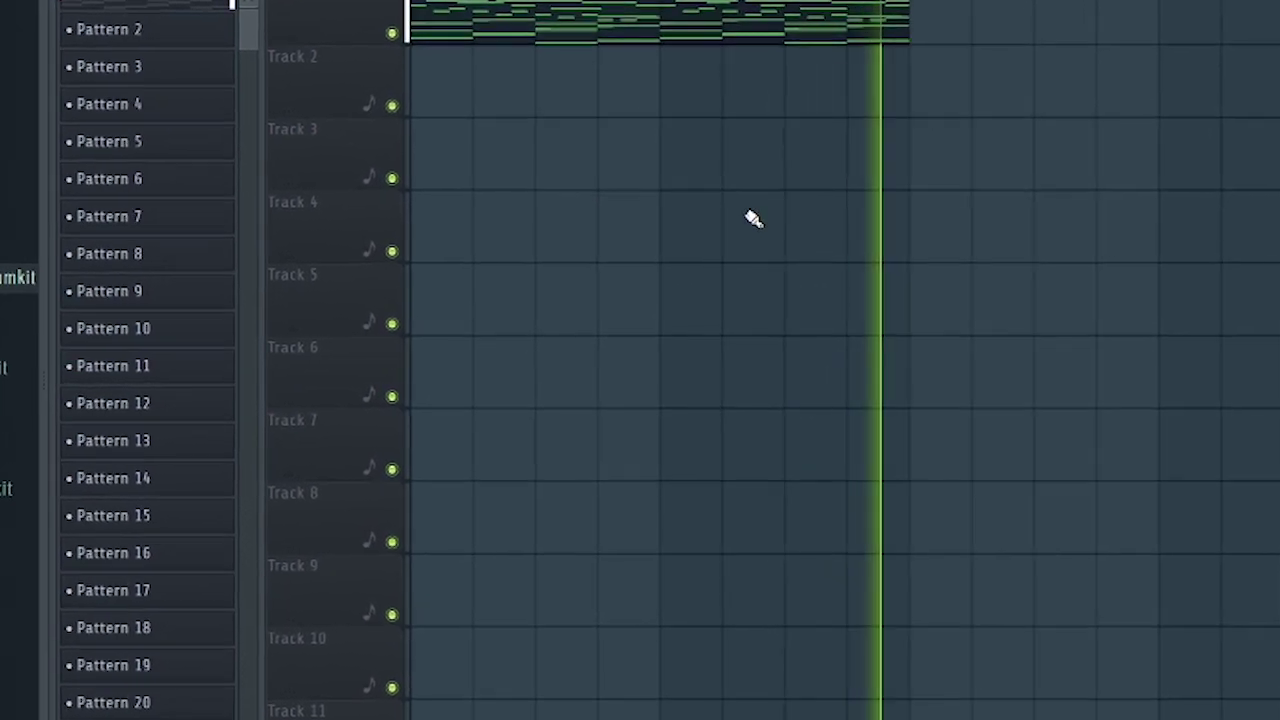
key("space")
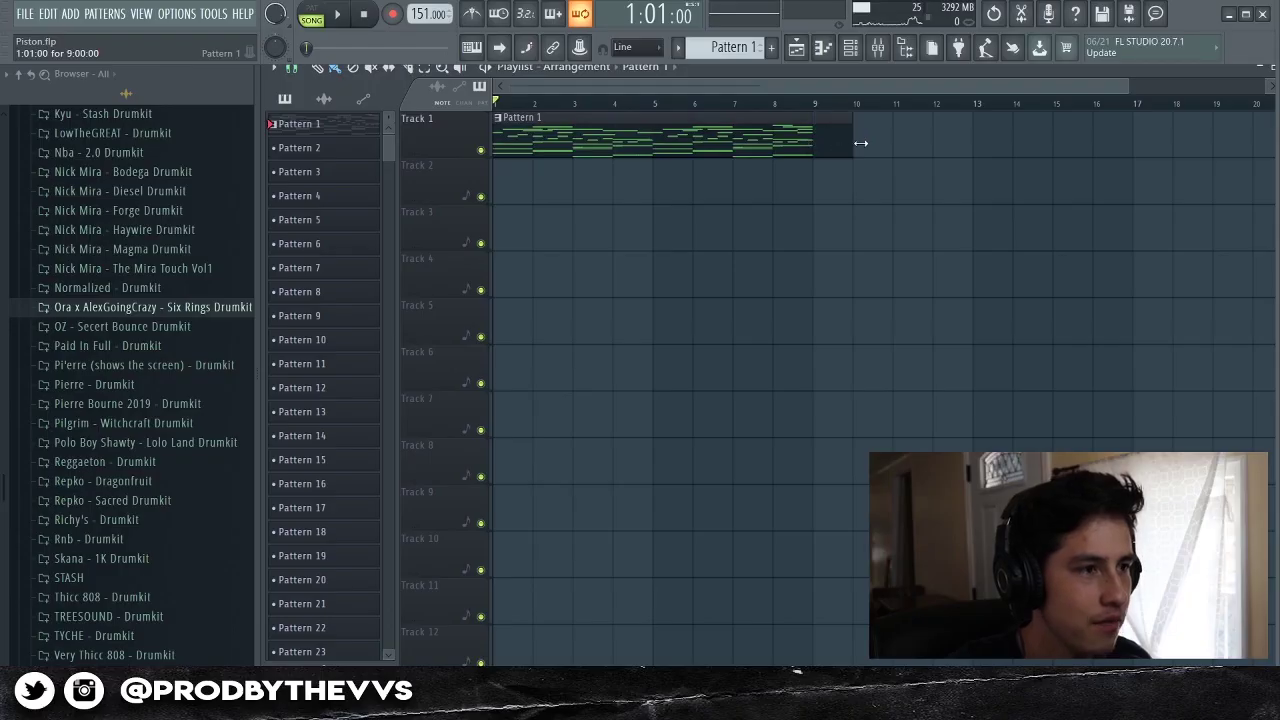
left_click(850, 50)
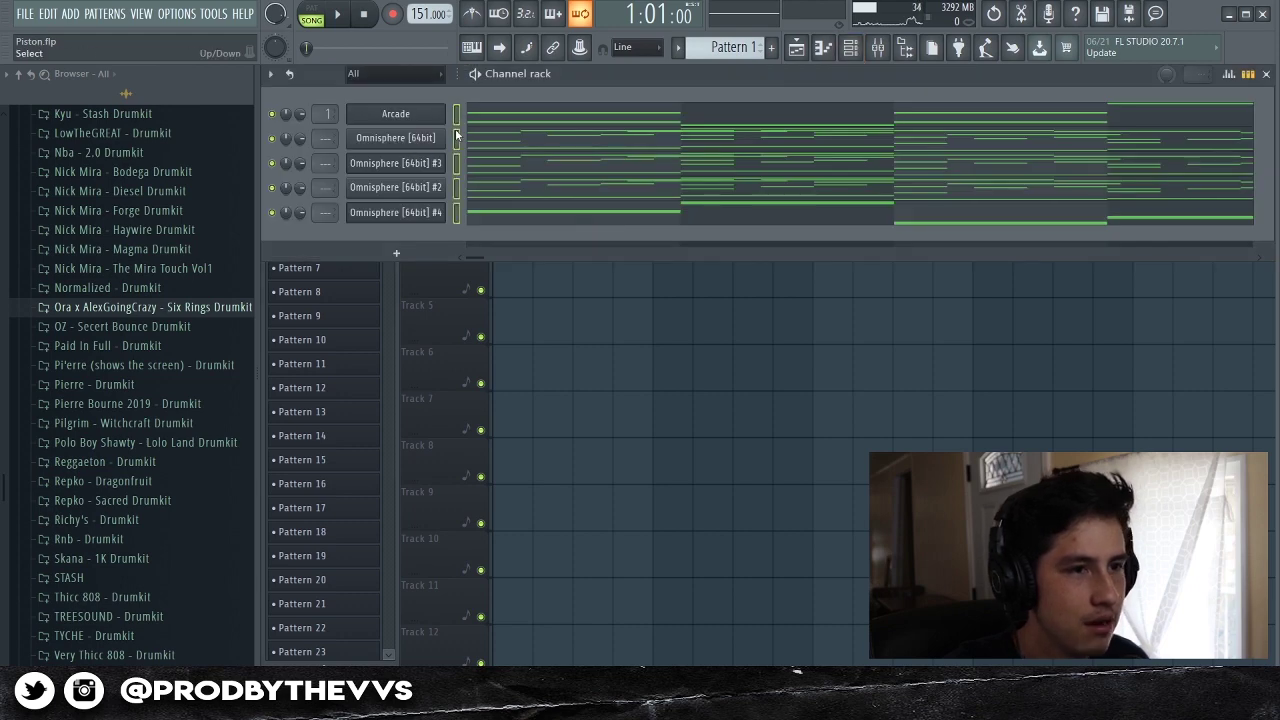
left_click(878, 49)
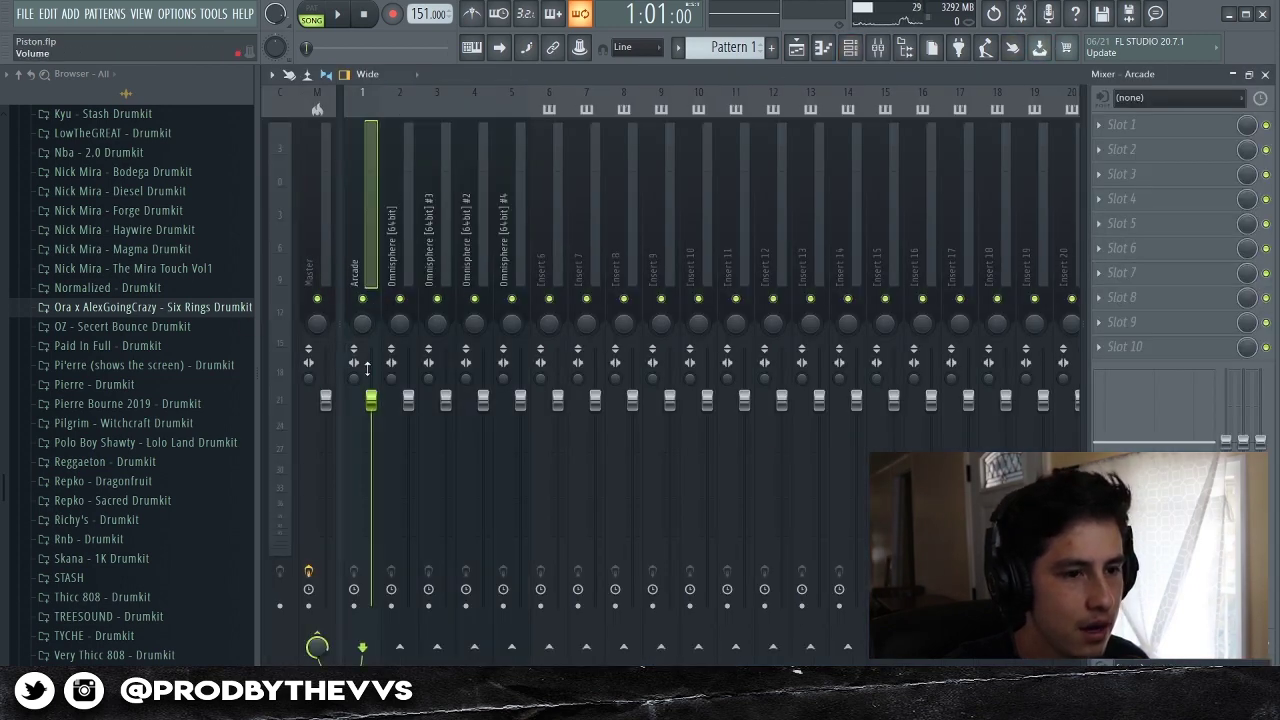
key("F6")
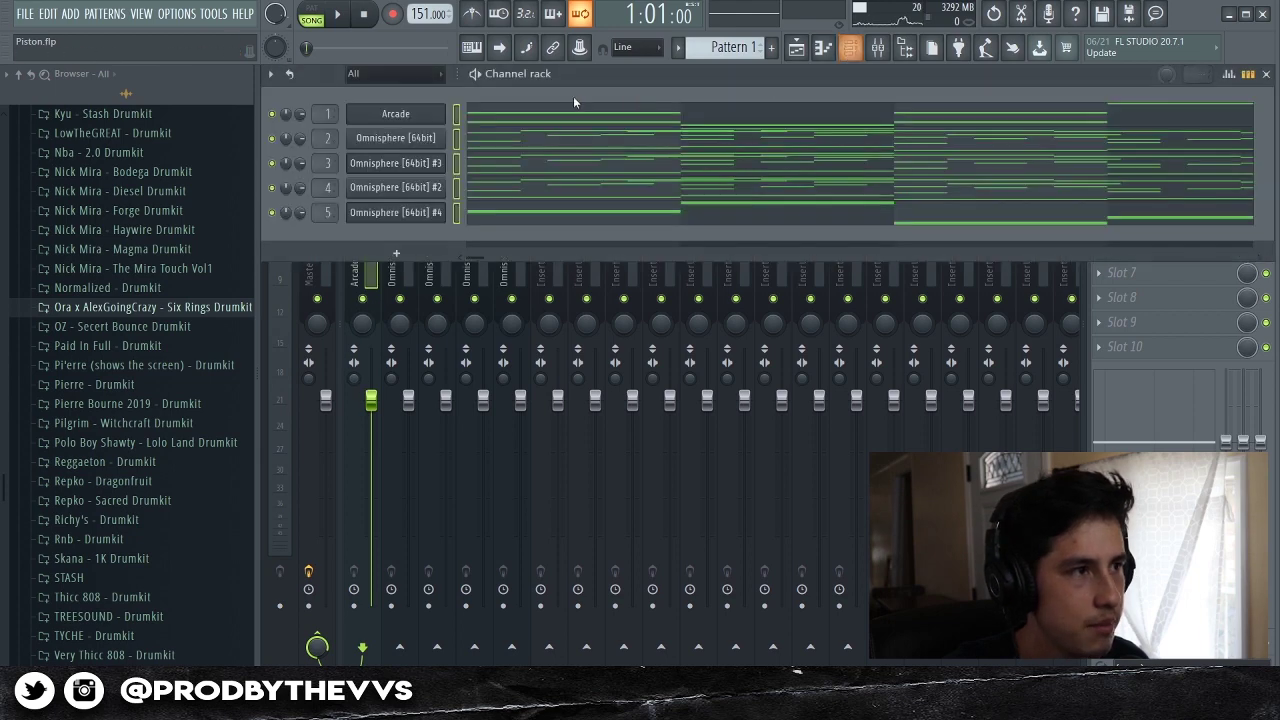
Solo the first Omnisphere channel and reduce its level, setting the channel volume to 77% and lowering its mixer fader.
left_click(273, 139)
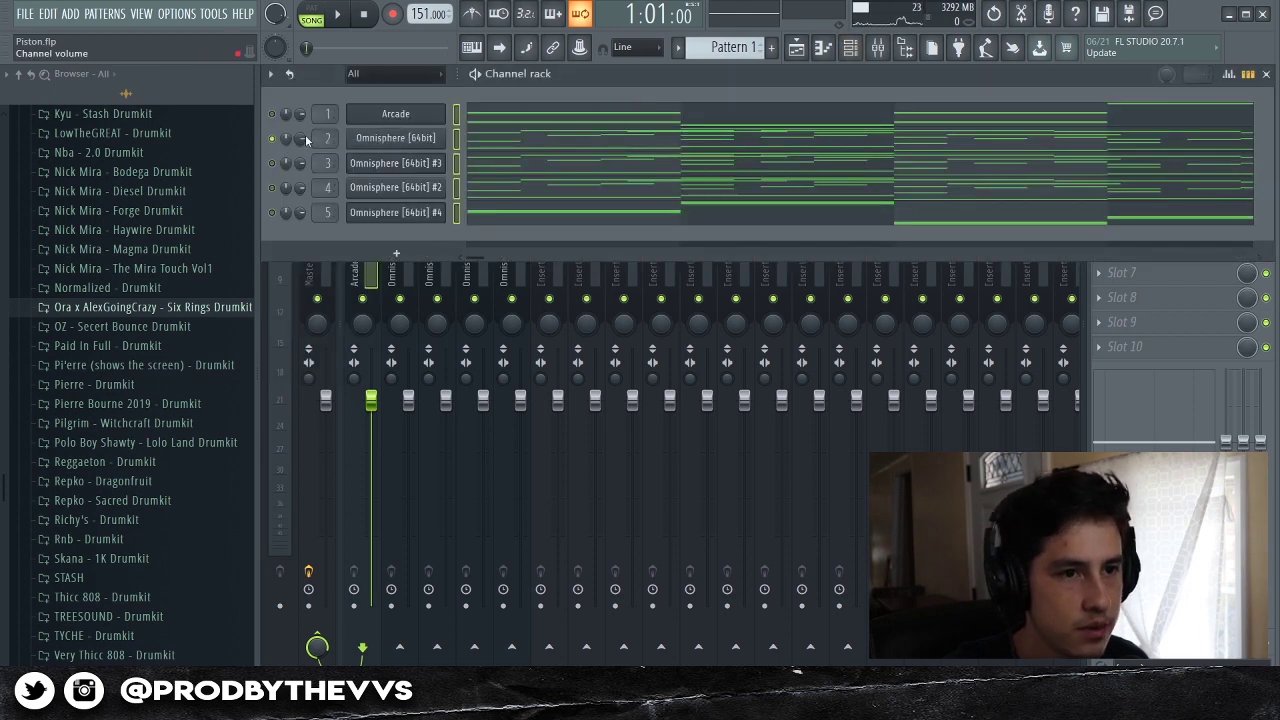
key("F6")
key("space")
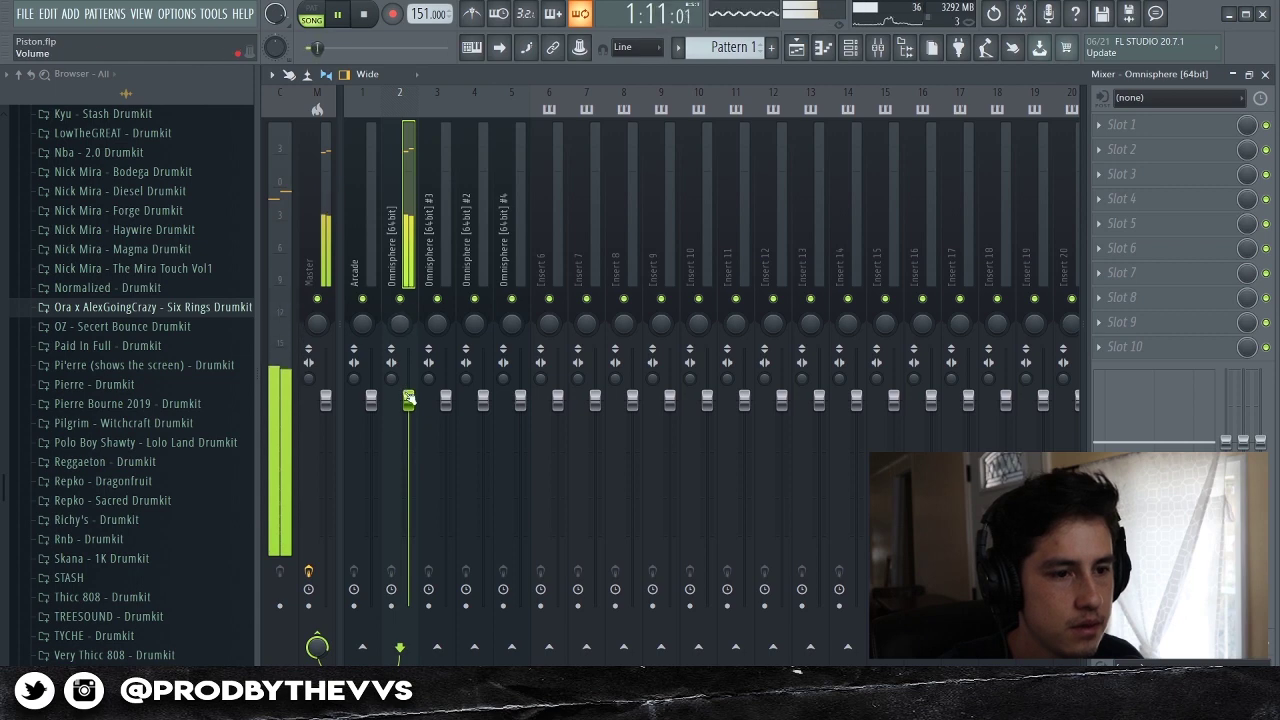
left_click(856, 55)
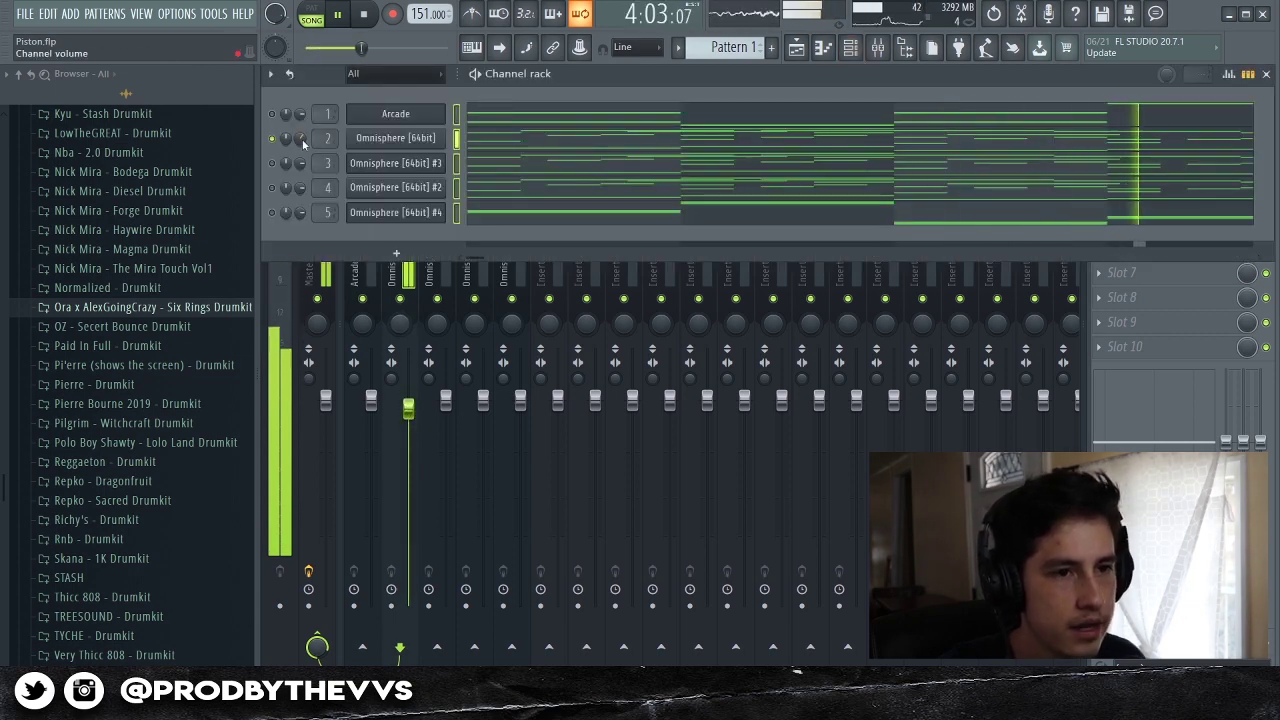
key("space")
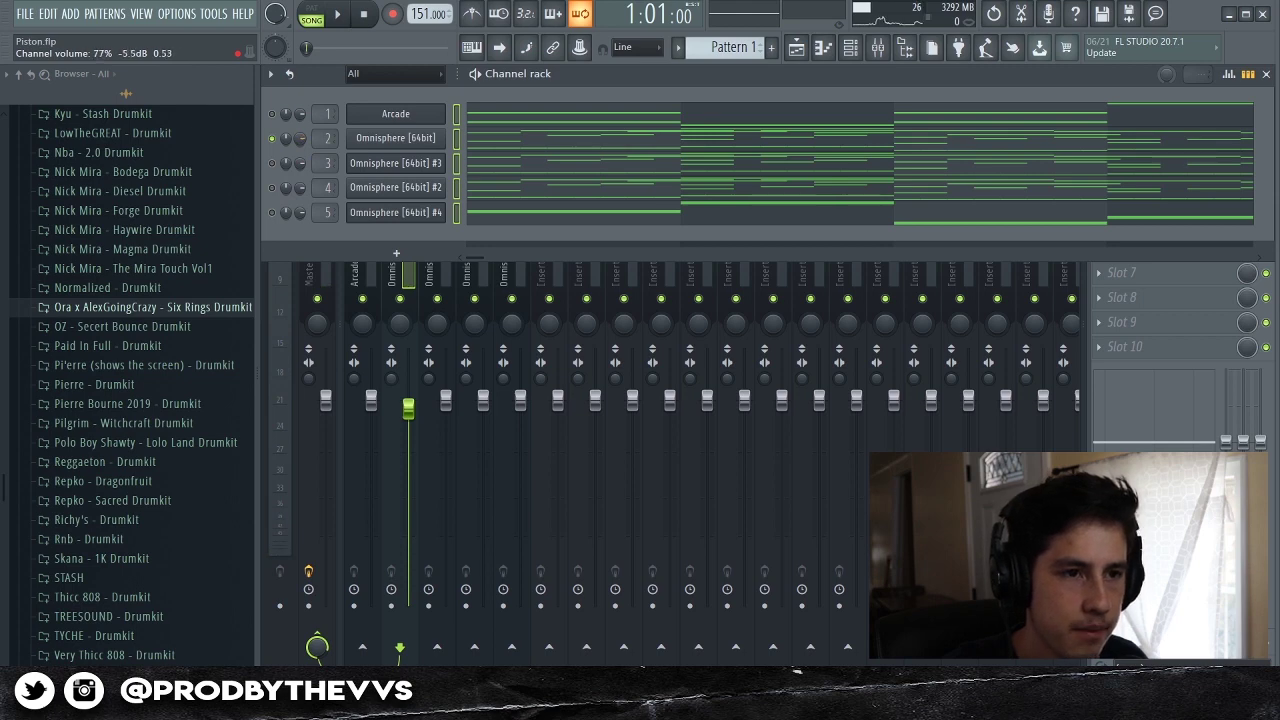
left_click_drag(408, 408, 408, 418)
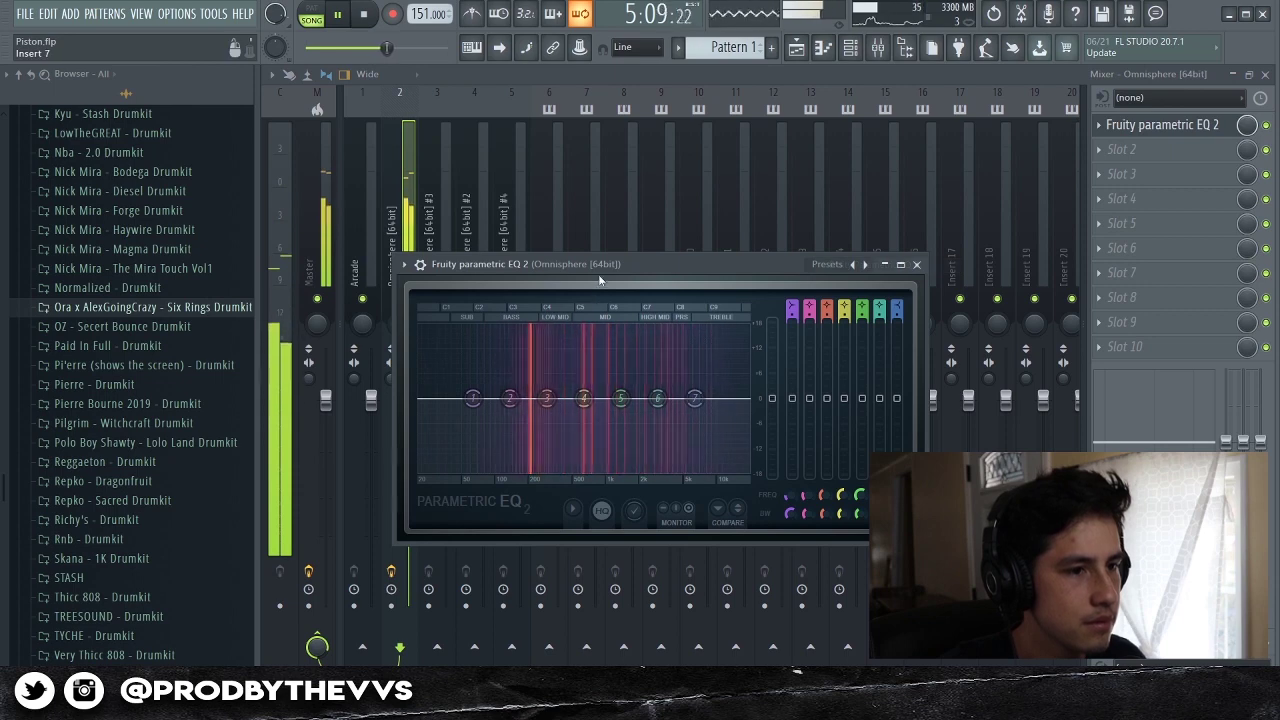
With Fruity Parametric EQ 2 on the first Omnisphere track, cut the lows around 118 Hz and dip band 3 about 3 dB at 241 Hz.
left_click_drag(480, 369, 513, 441)
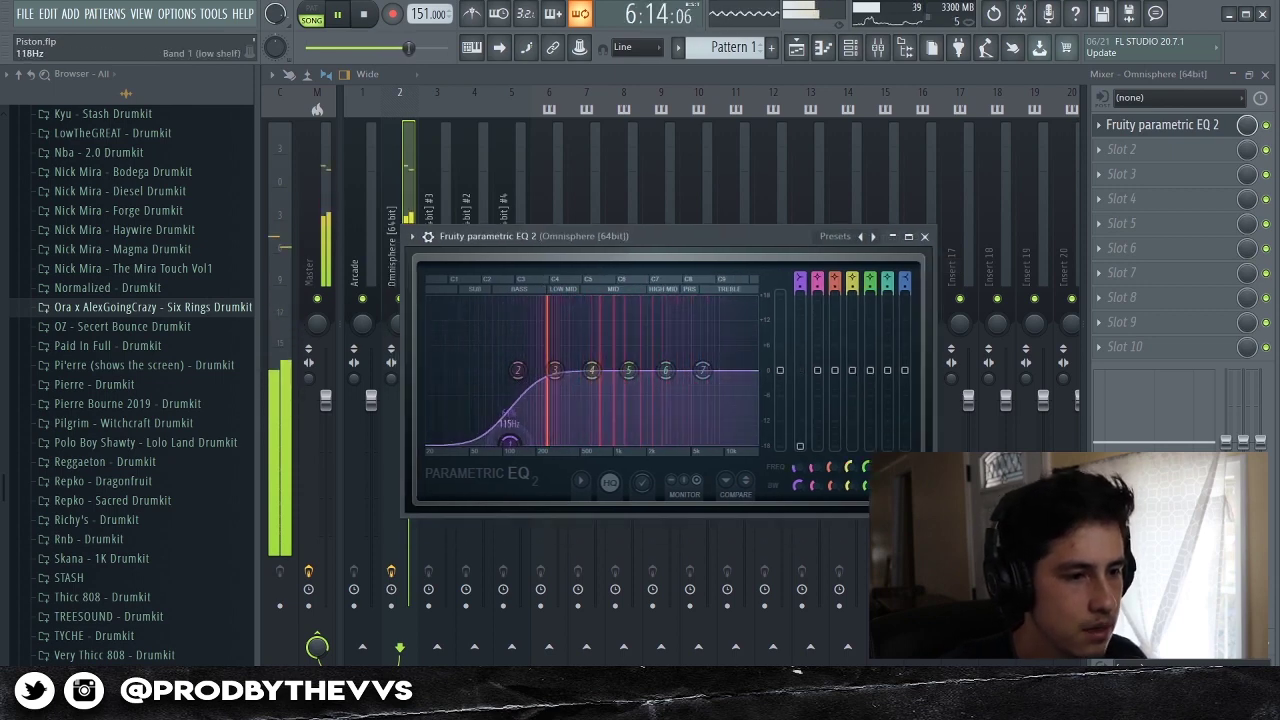
left_click_drag(557, 378, 553, 303)
key("space")
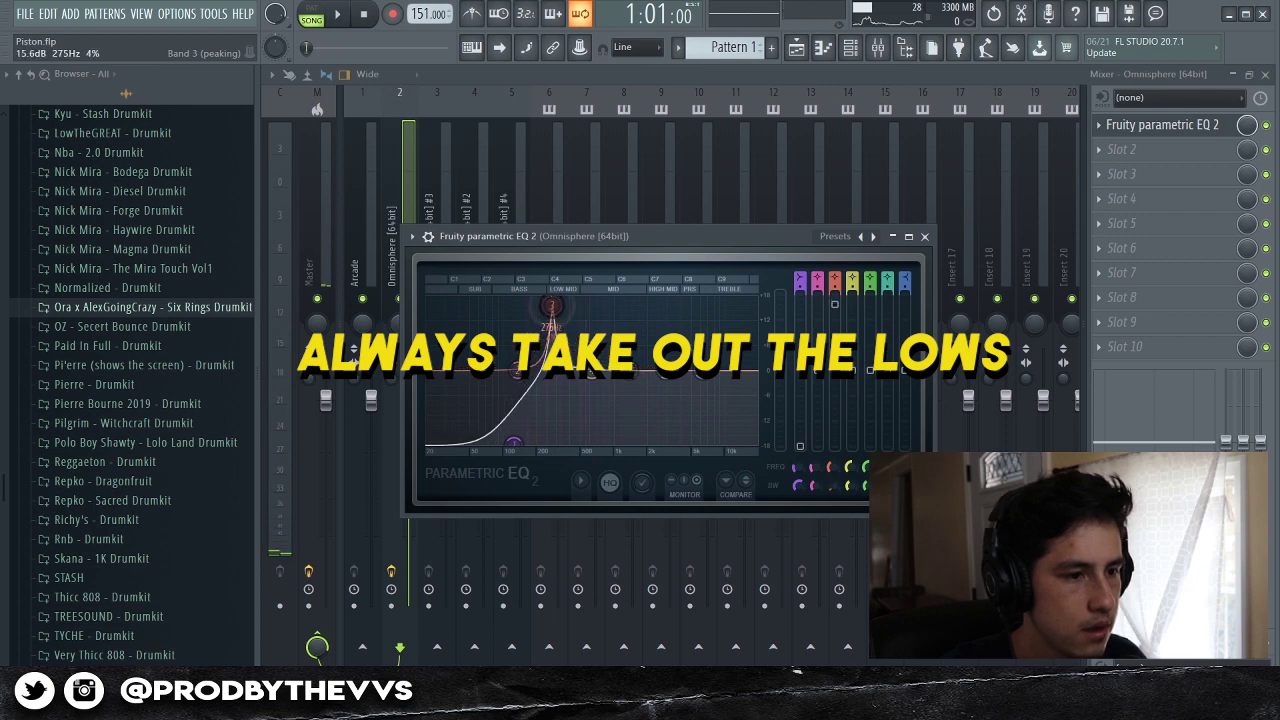
key("space")
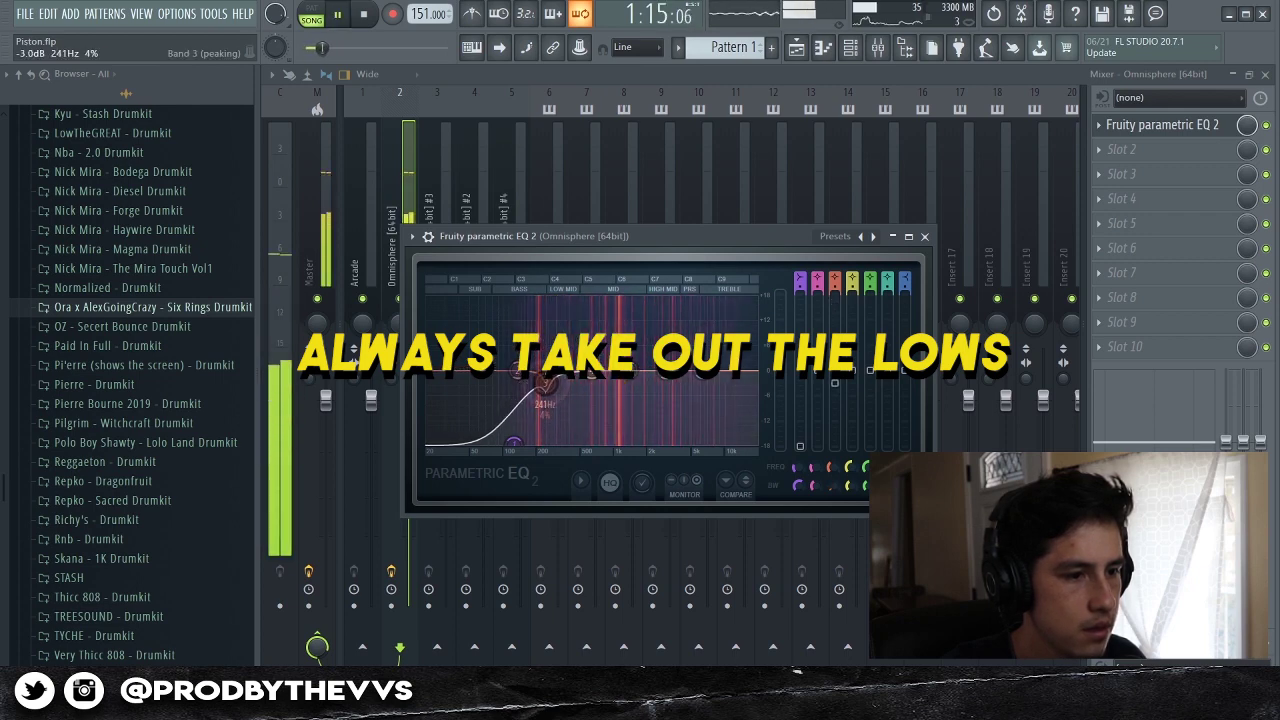
Find and slightly cut harsh mid frequencies with narrow EQ bands 4 and 5, placing band 5 at about 1356 Hz with 0% width.
left_click_drag(551, 385, 626, 302)
key("space")
scroll(591, 302, "down", 5)
key("space")
scroll(585, 378, "down", 2)
scroll(590, 380, "up", 2)
key("space")
scroll(626, 302, "down", 5)
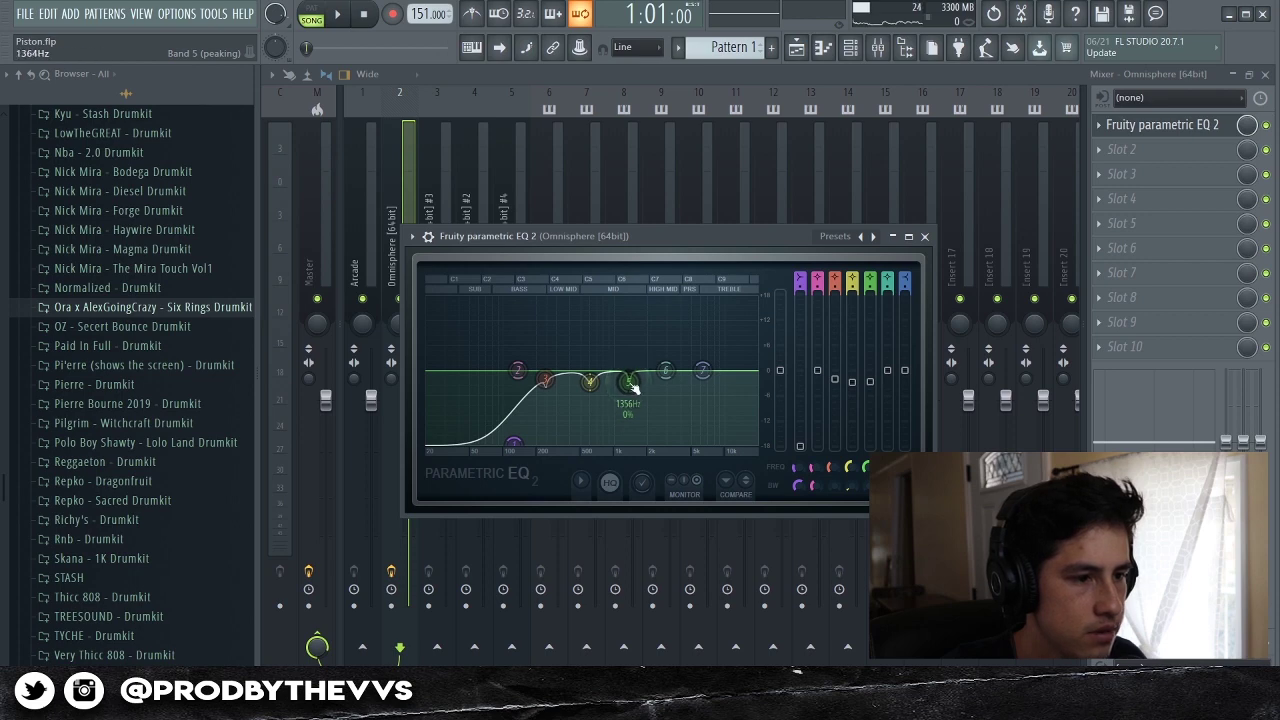
Close the EQ and set the first Omnisphere mixer track's stereo separation to 47% separated.
key("space")
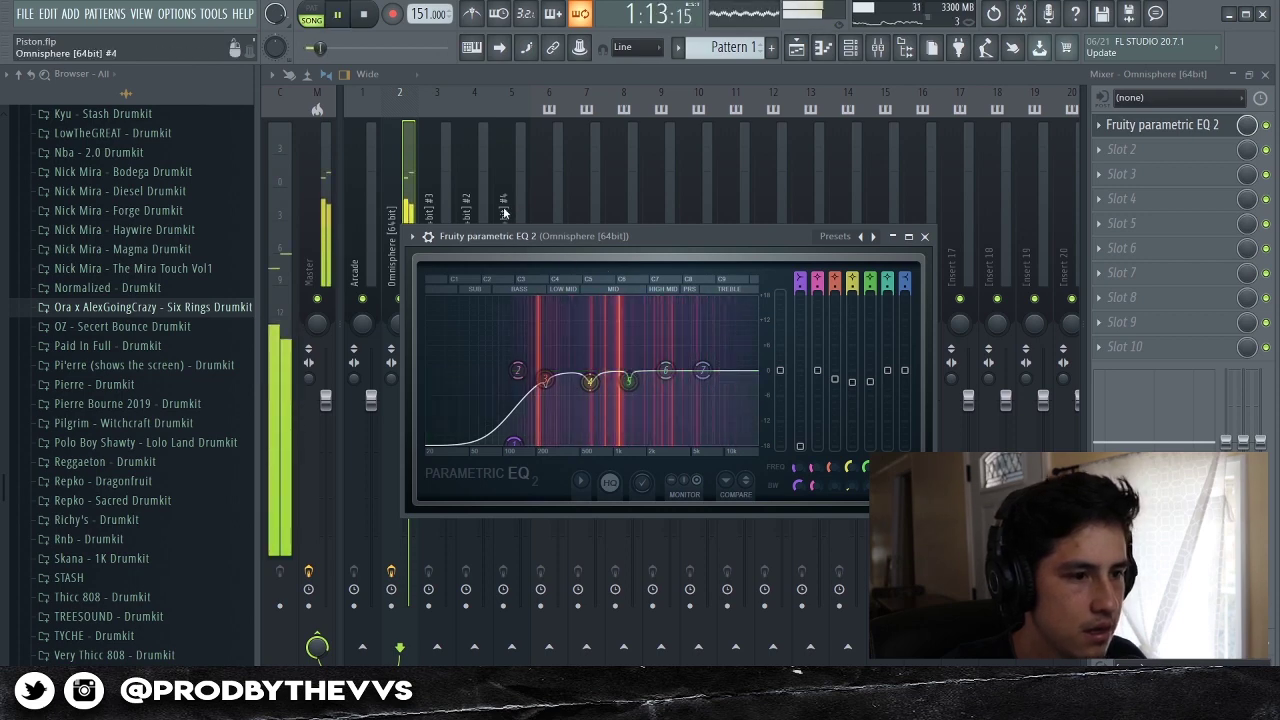
left_click(410, 193)
left_click_drag(408, 423, 391, 376)
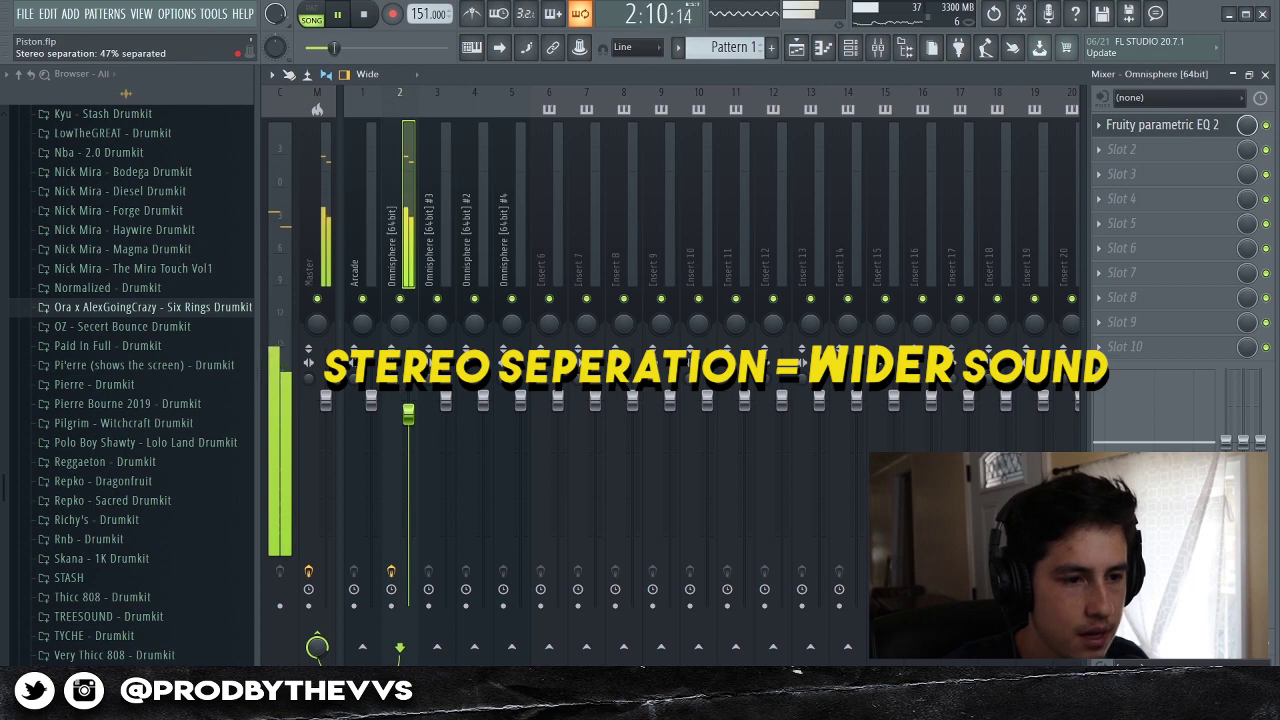
Unmute the Omnisphere #3 channel and balance its mixer track with a slightly lowered fader and some stereo separation.
key("F6")
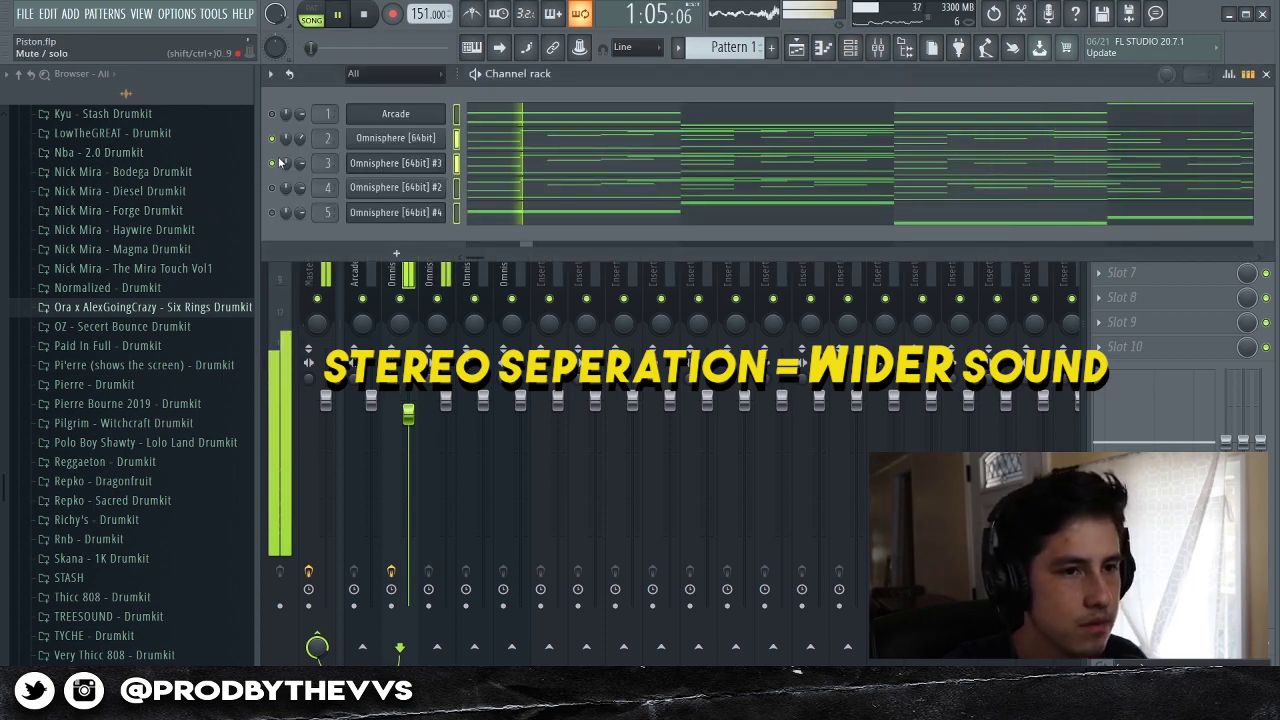
left_click(435, 272)
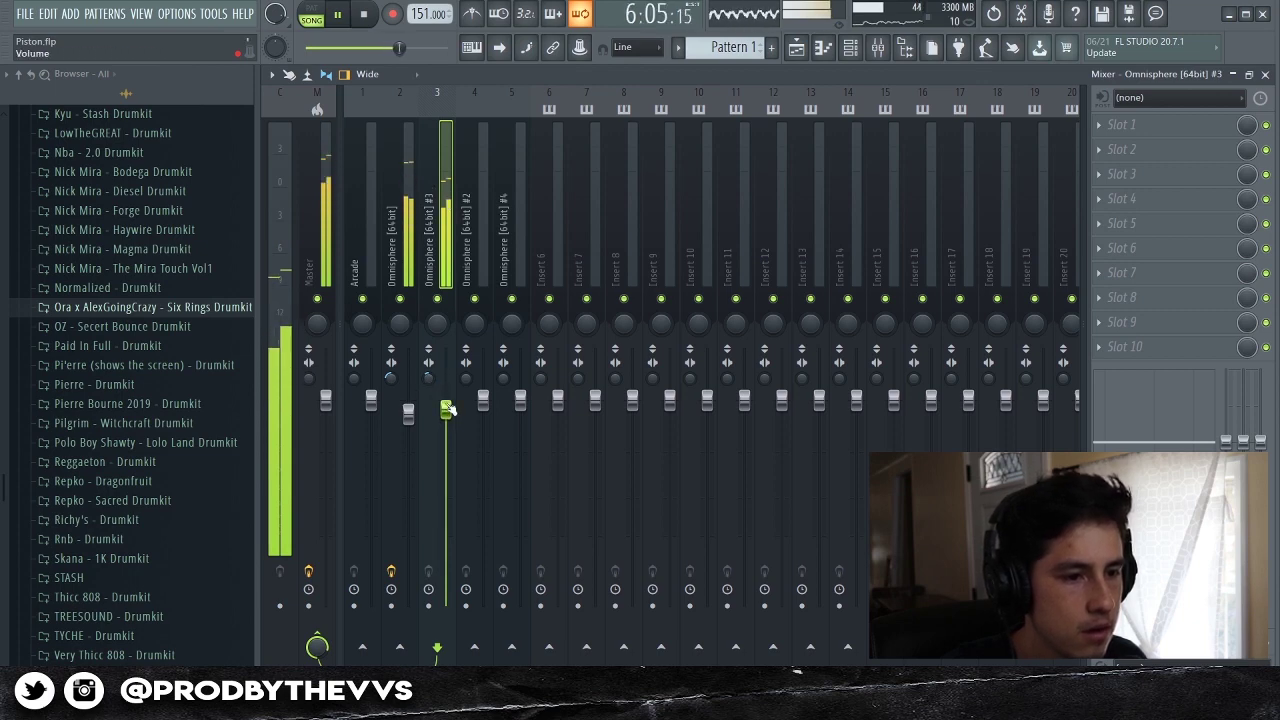
left_click_drag(446, 409, 450, 414)
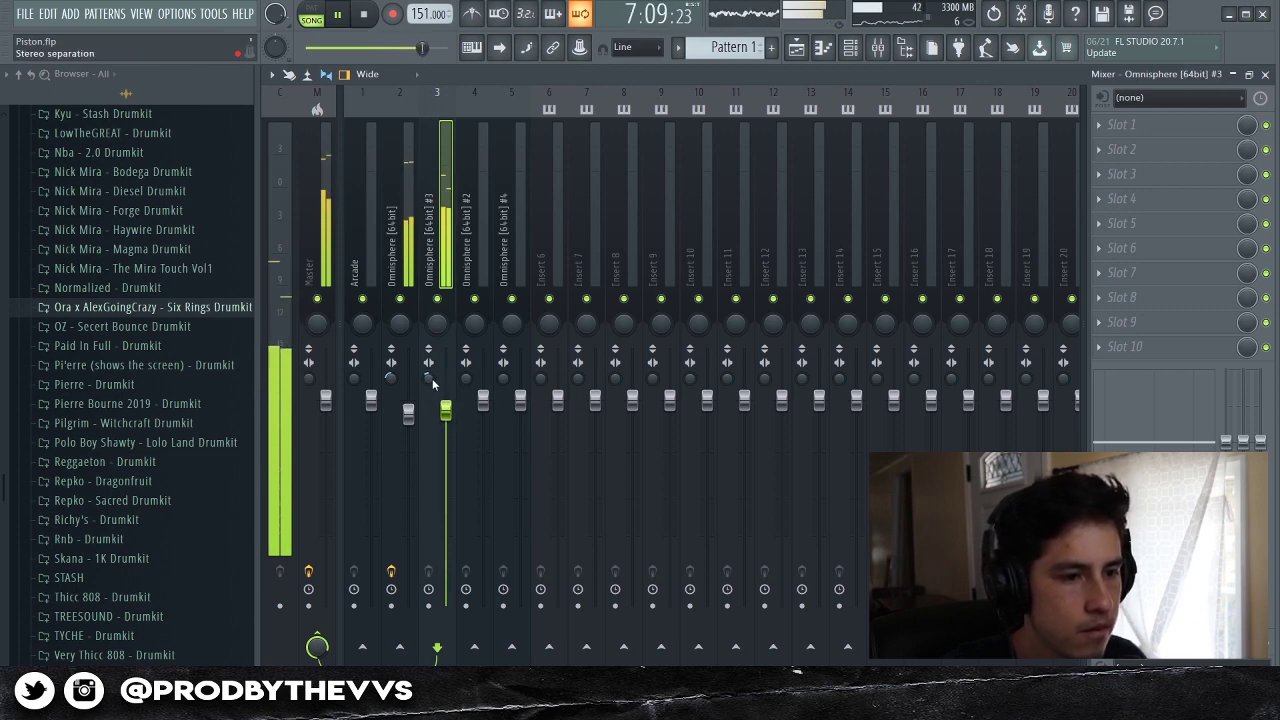
Pan the first Omnisphere mixer track 12% left and the Omnisphere #3 track 7% right.
left_click(399, 322)
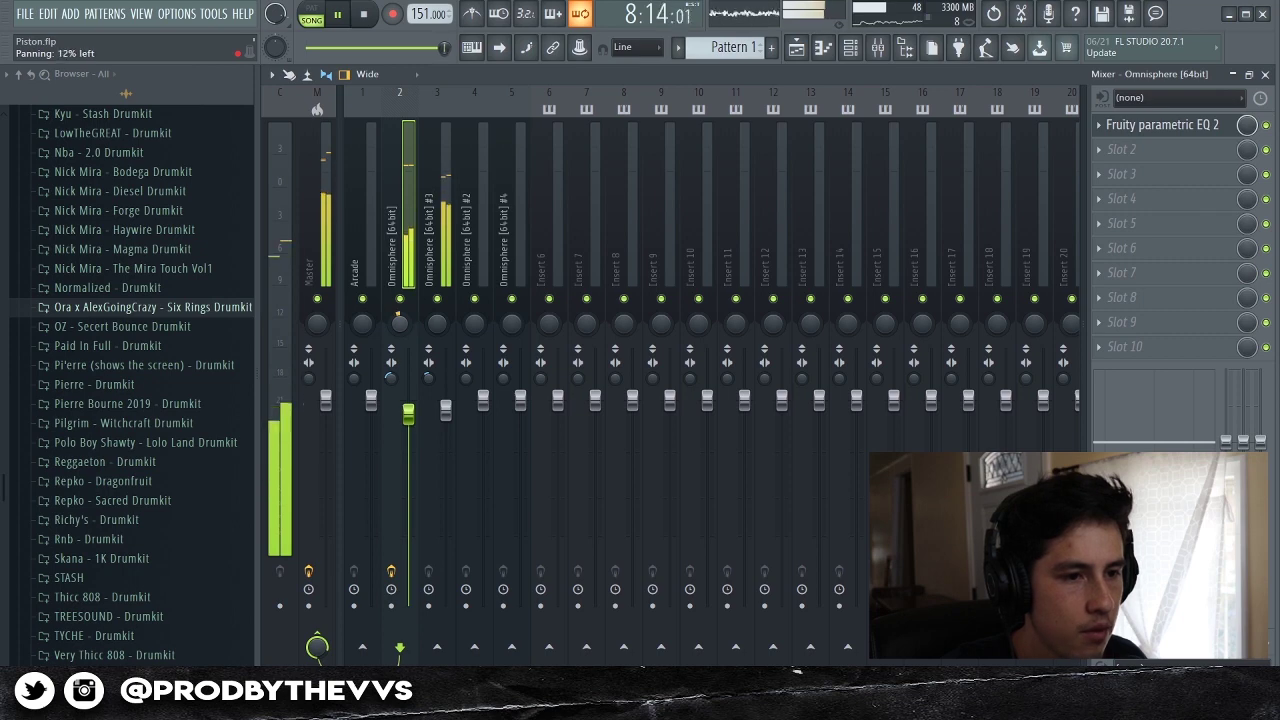
key("space")
left_click(450, 292)
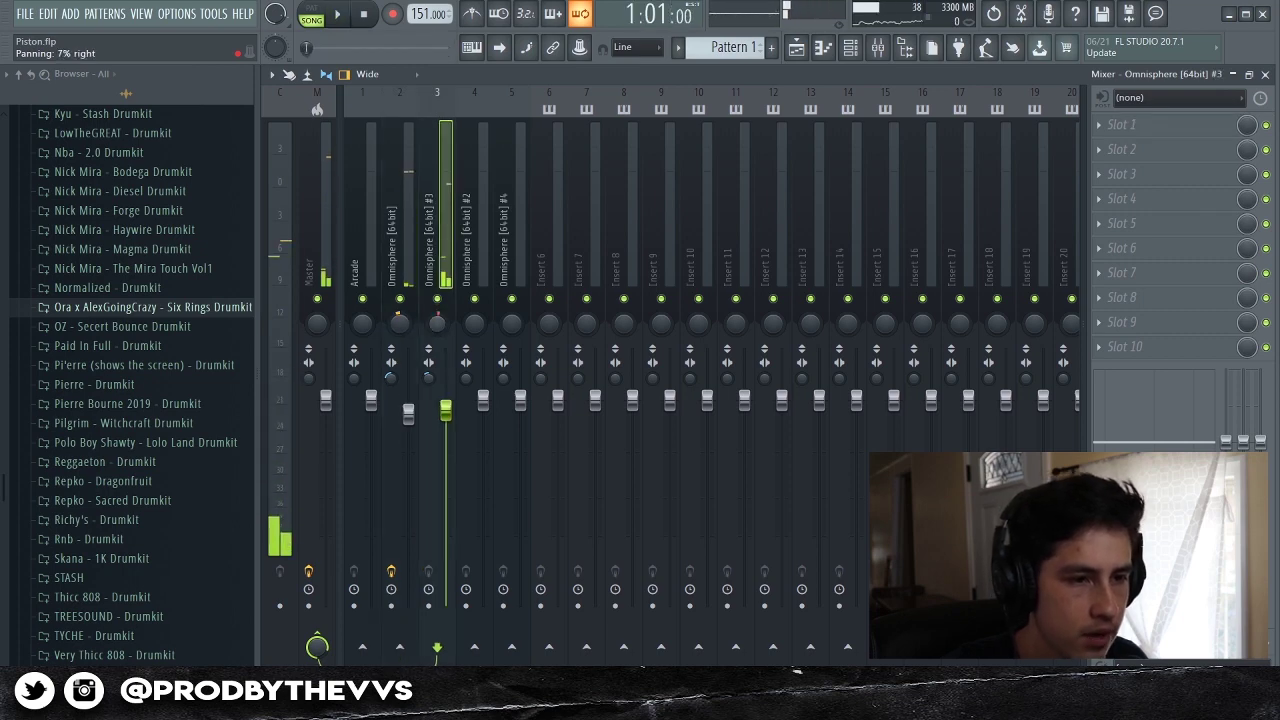
Add Fruity Parametric EQ 2 to the Omnisphere #3 track, cutting the lows with band 1 and dipping band 4 slightly.
left_click(1120, 124)
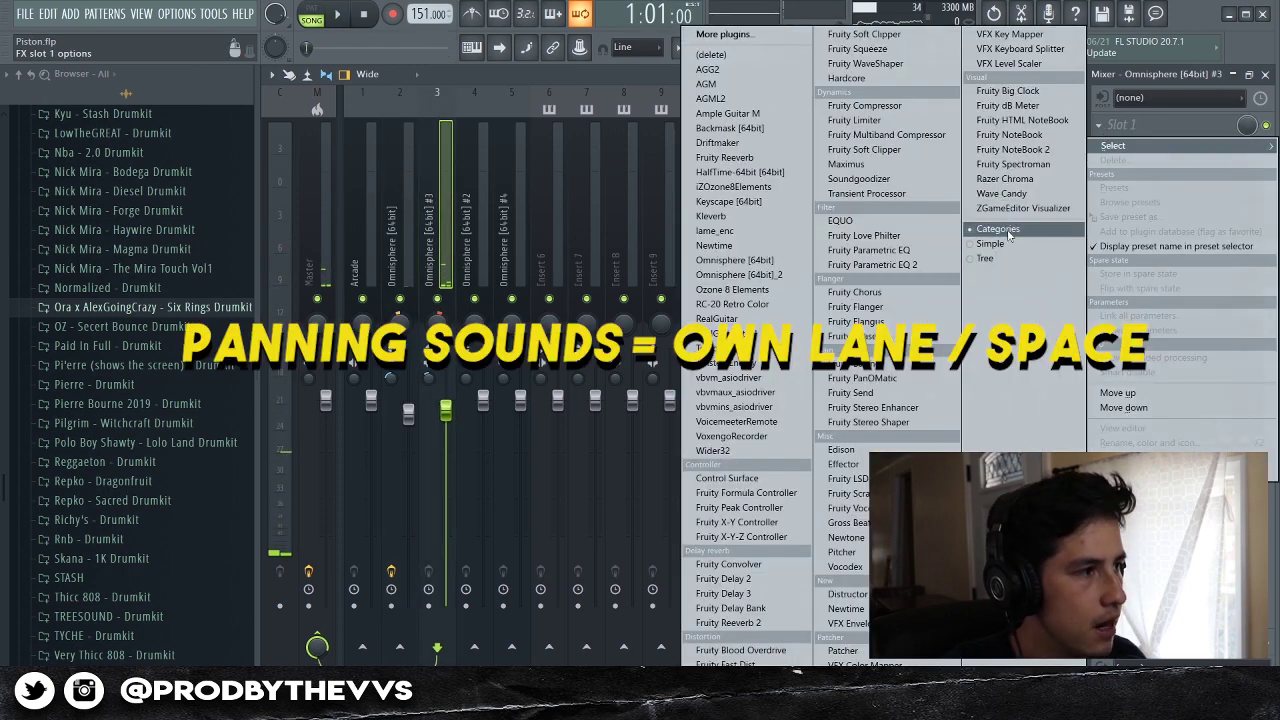
left_click(940, 268)
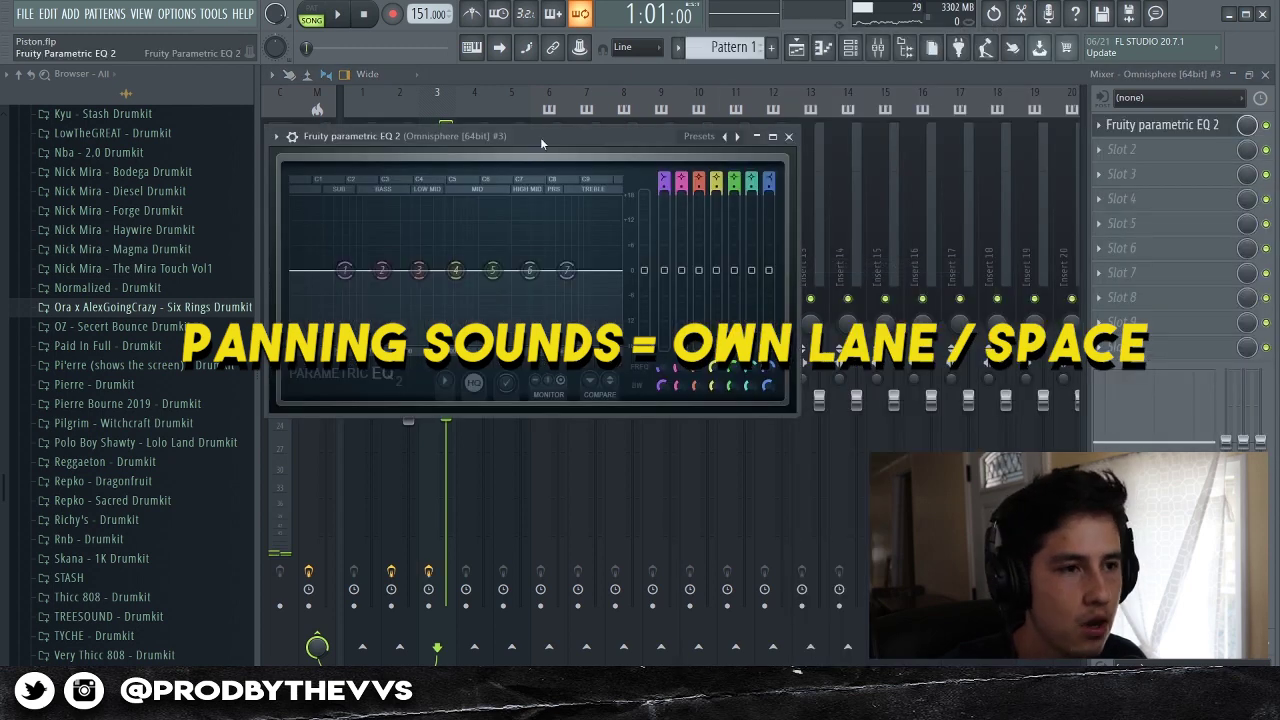
left_click_drag(380, 211, 414, 288)
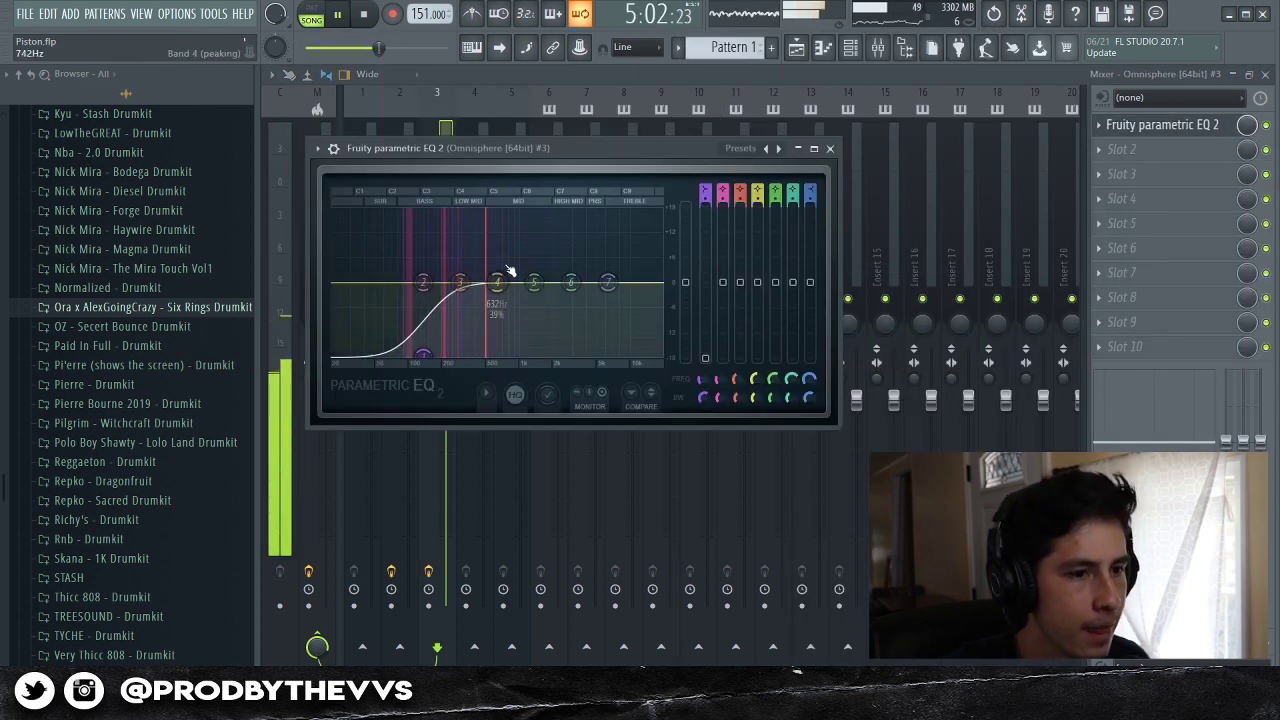
left_click_drag(510, 270, 491, 294)
key("space")
key("space")
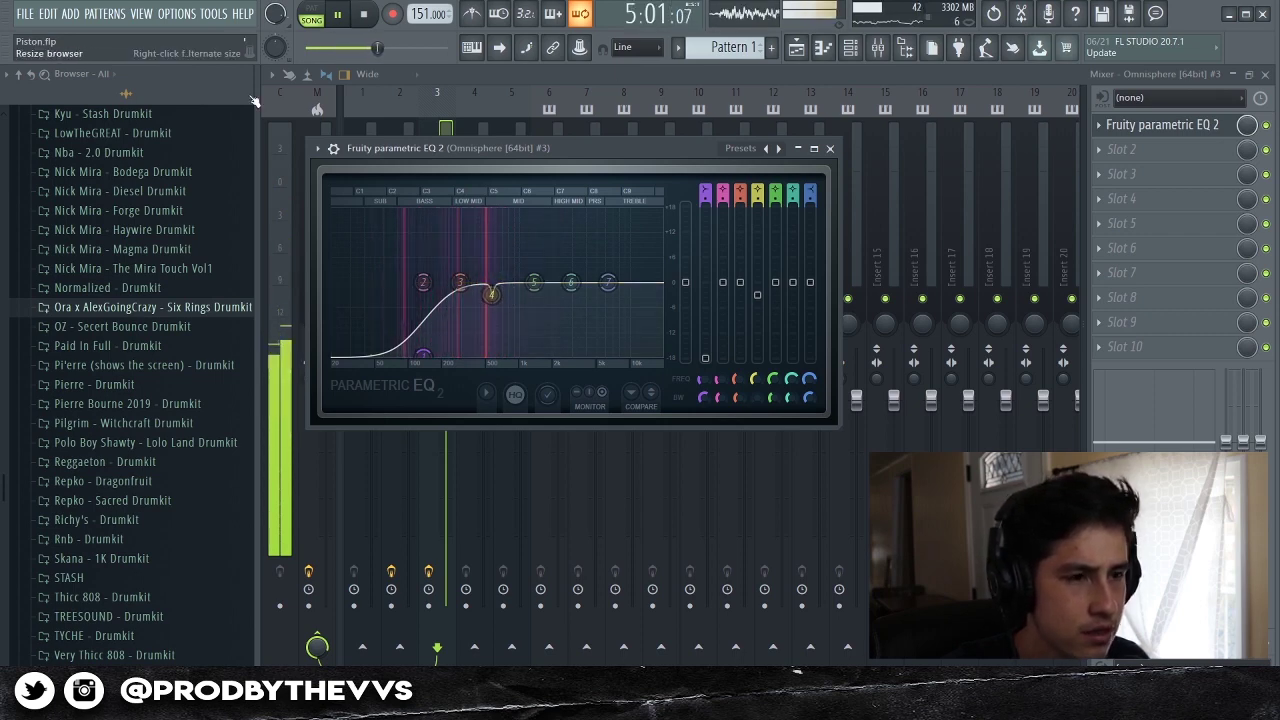
key("Escape")
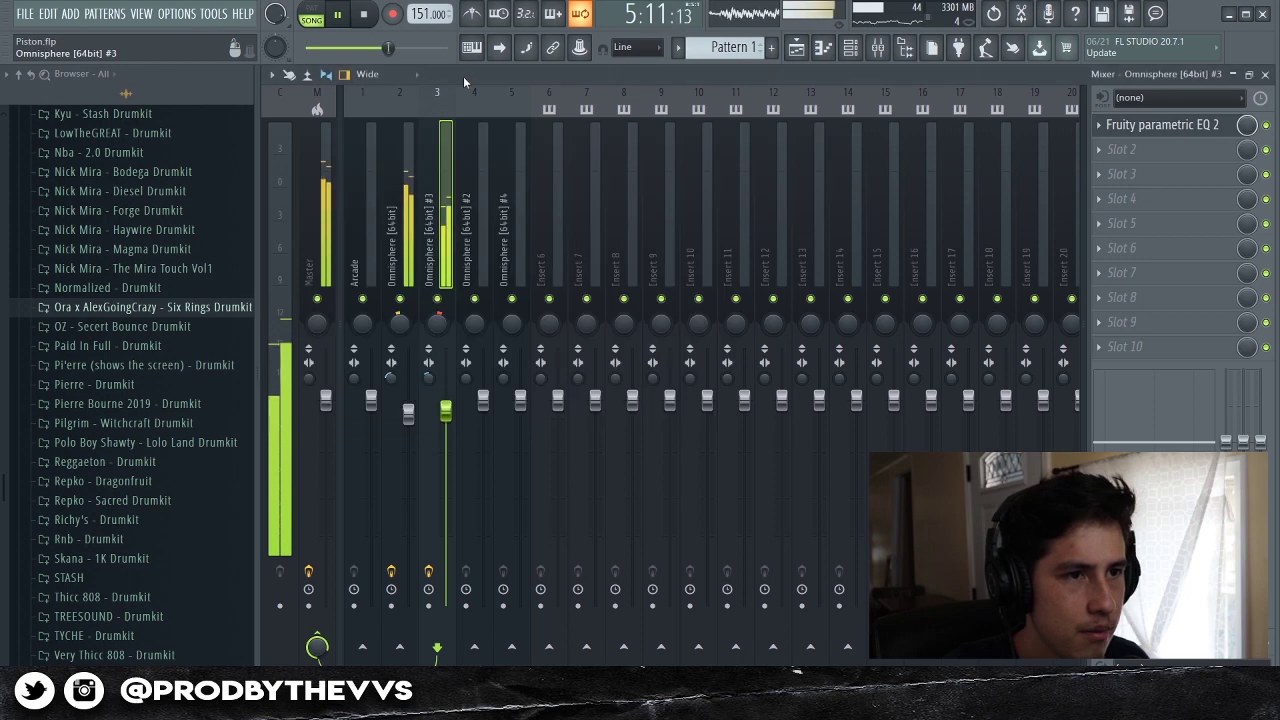
Raise the Omnisphere #3 fader slightly and add the Wider plugin in slot 2, increasing its stereo width.
left_click(470, 222)
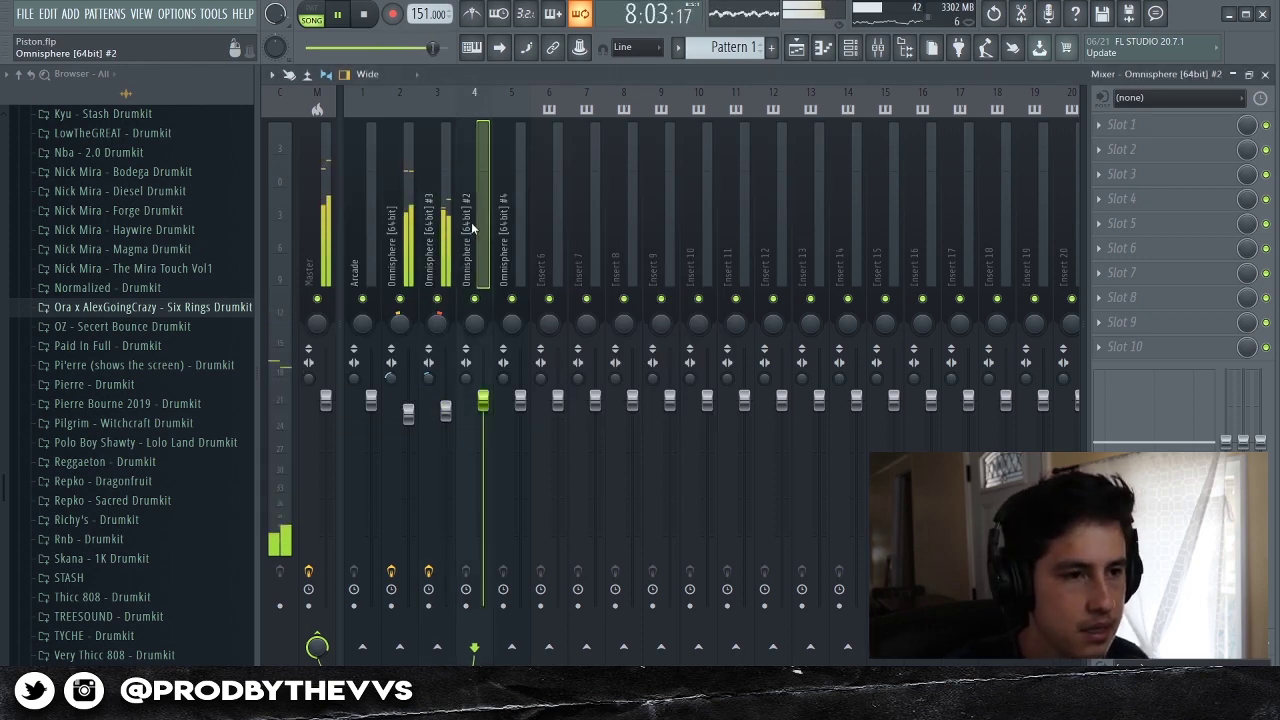
left_click(447, 411)
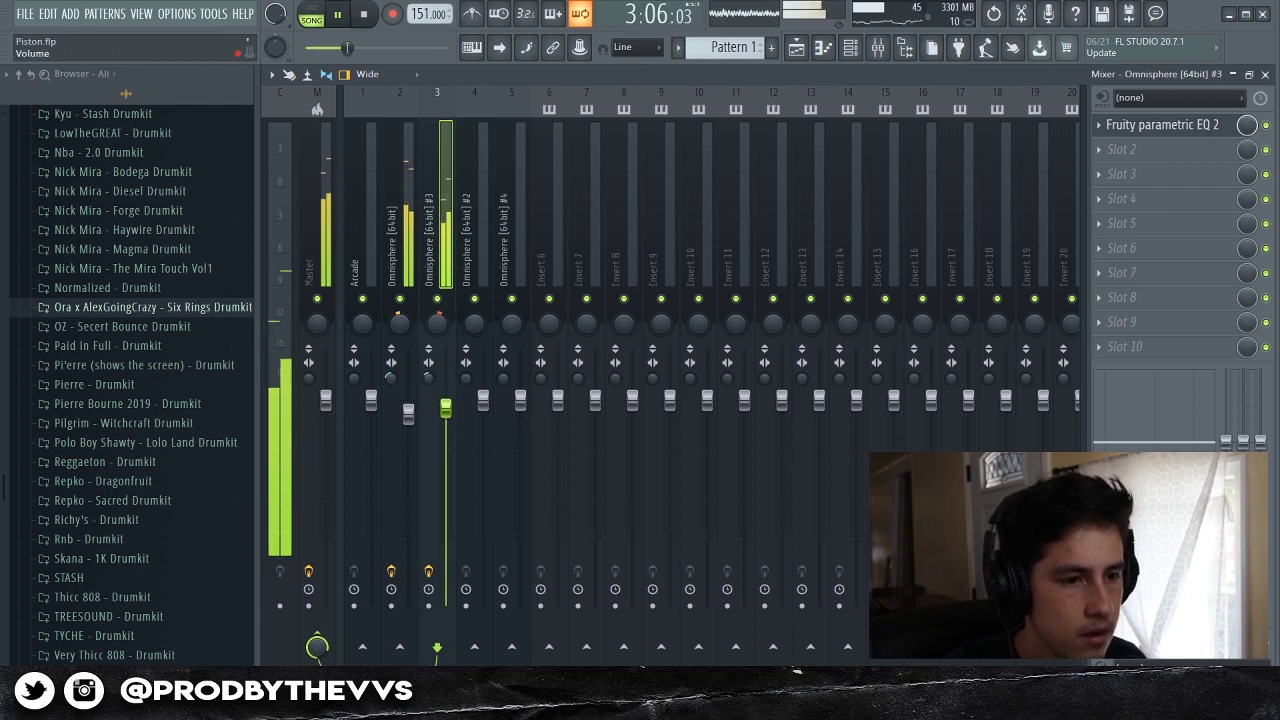
key("space")
left_click(1121, 149)
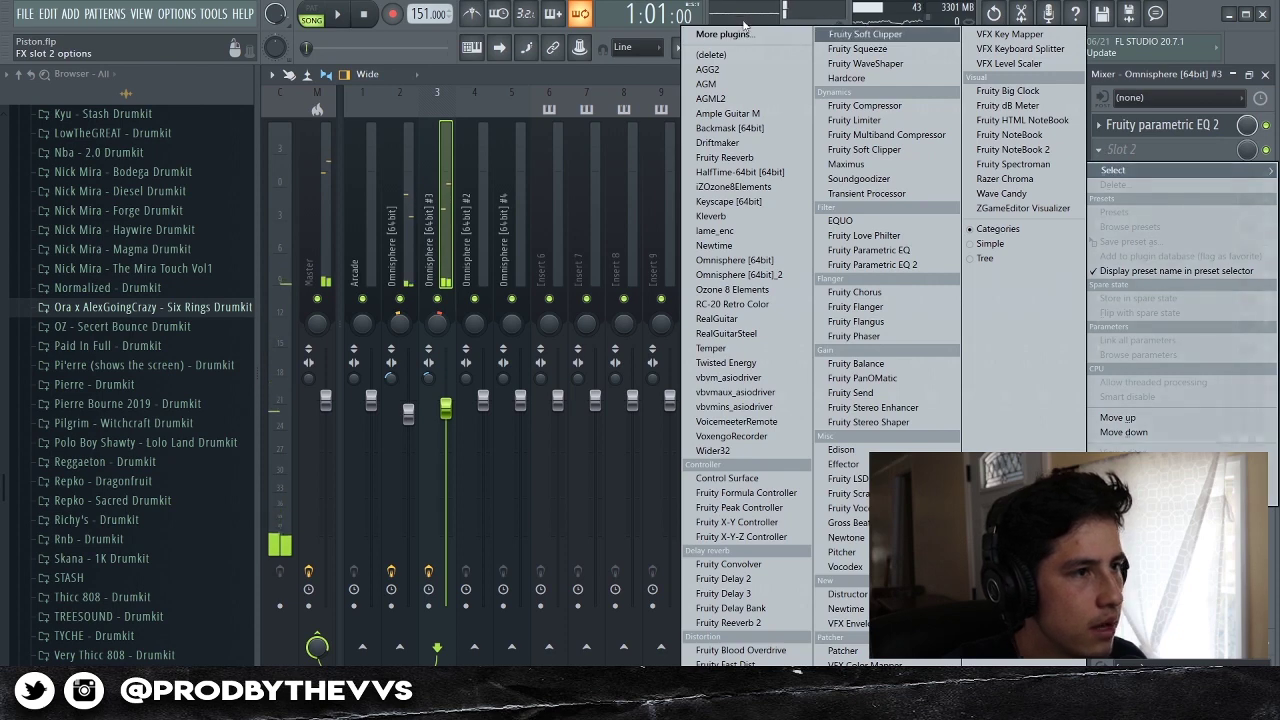
left_click(706, 92)
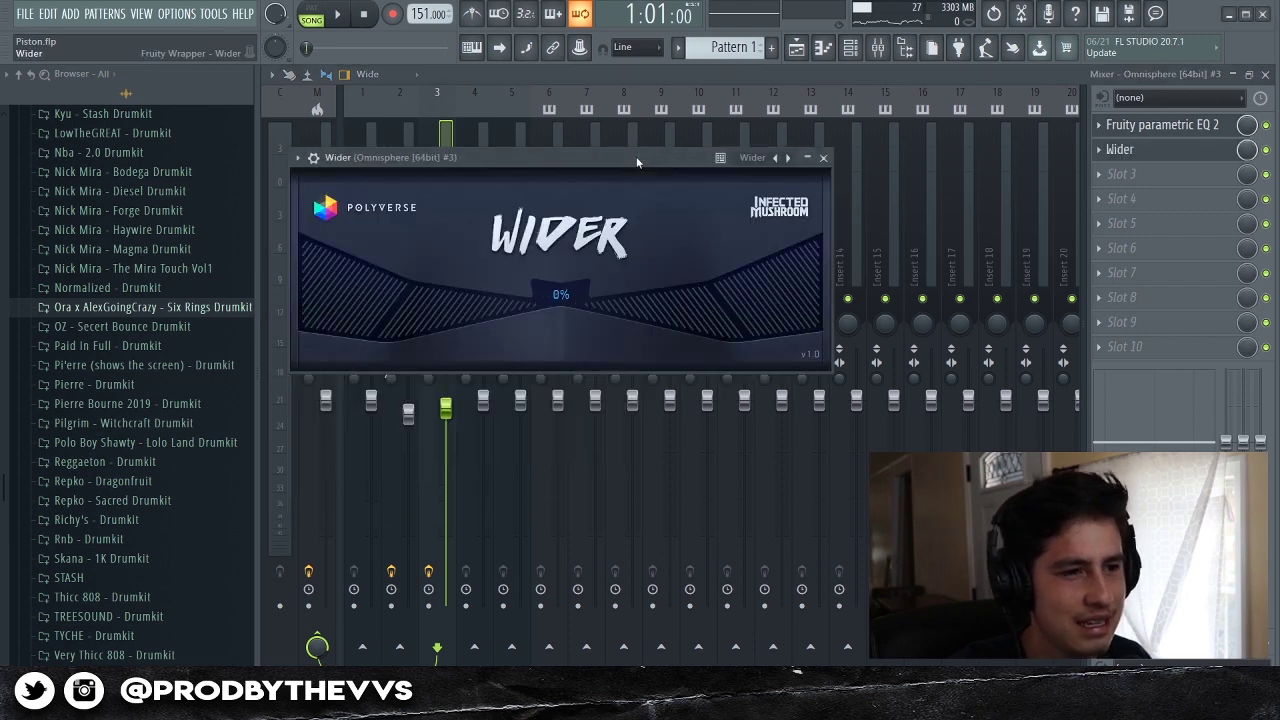
left_click_drag(632, 156, 692, 141)
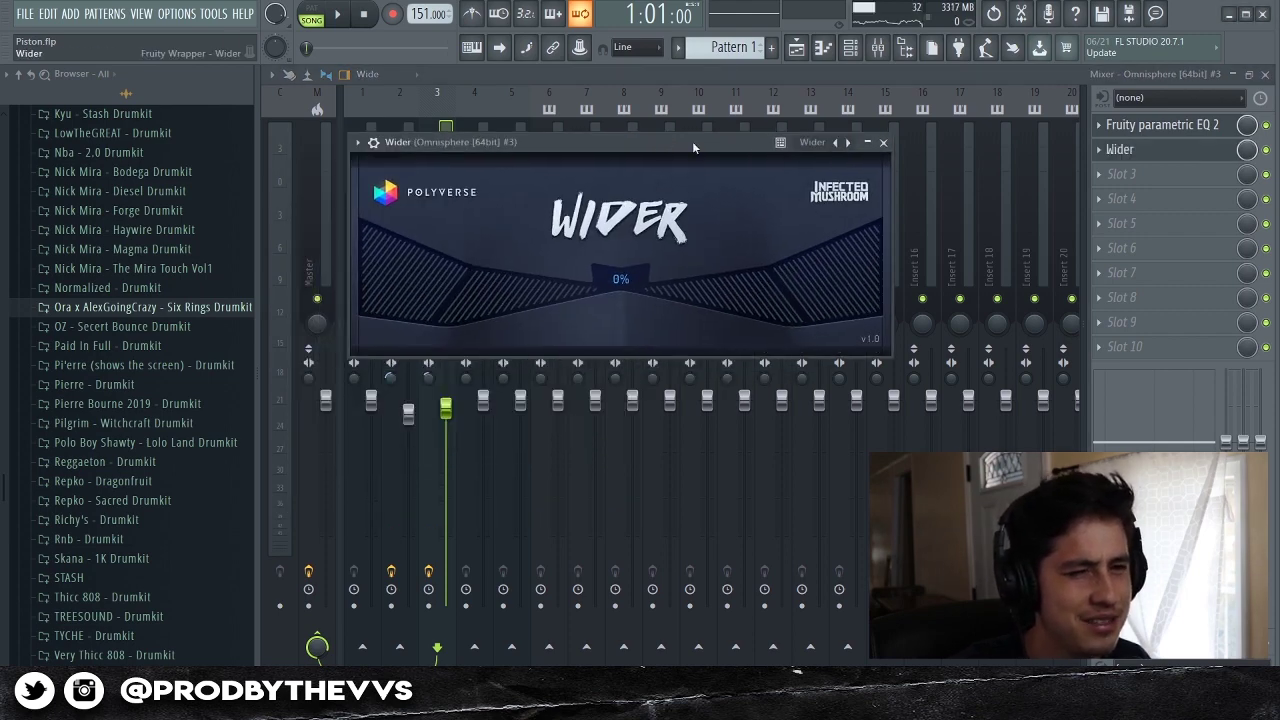
left_click_drag(555, 290, 455, 318)
key("space")
key("Escape")
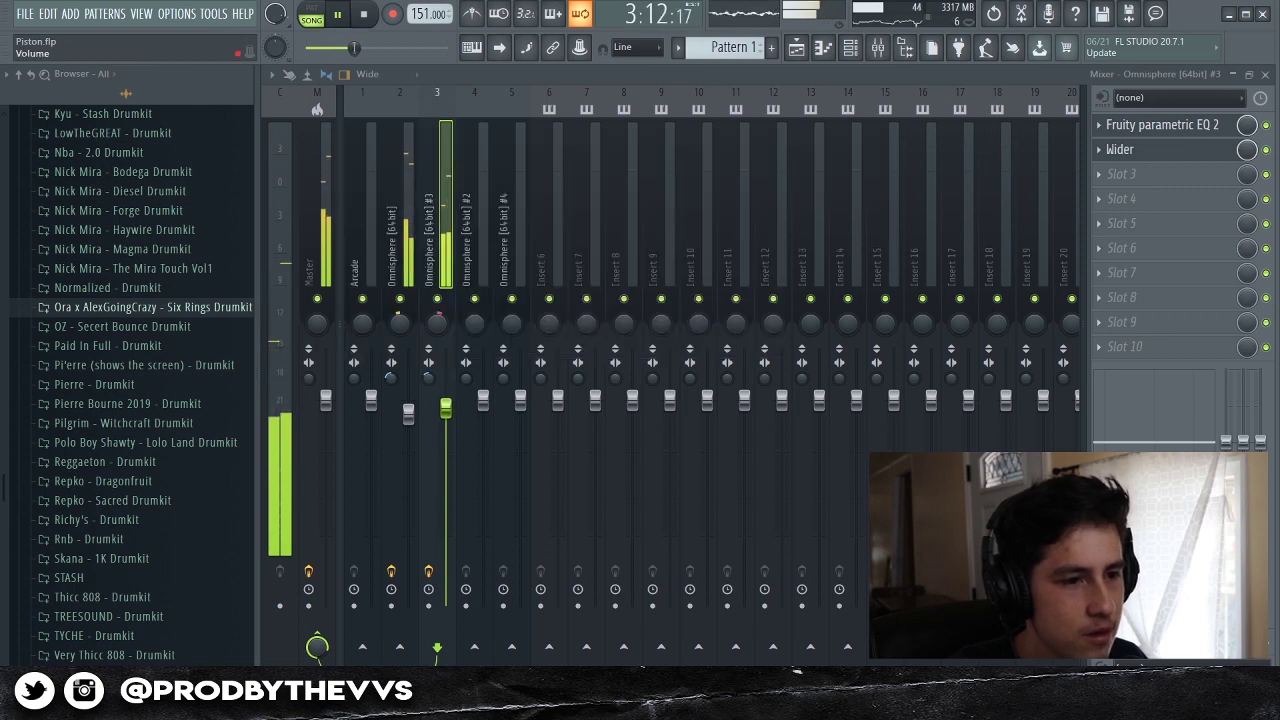
Rebalance the two Omnisphere tracks, lowering the #3 fader to about 93% and raising the first Omnisphere fader slightly.
left_click_drag(446, 408, 452, 416)
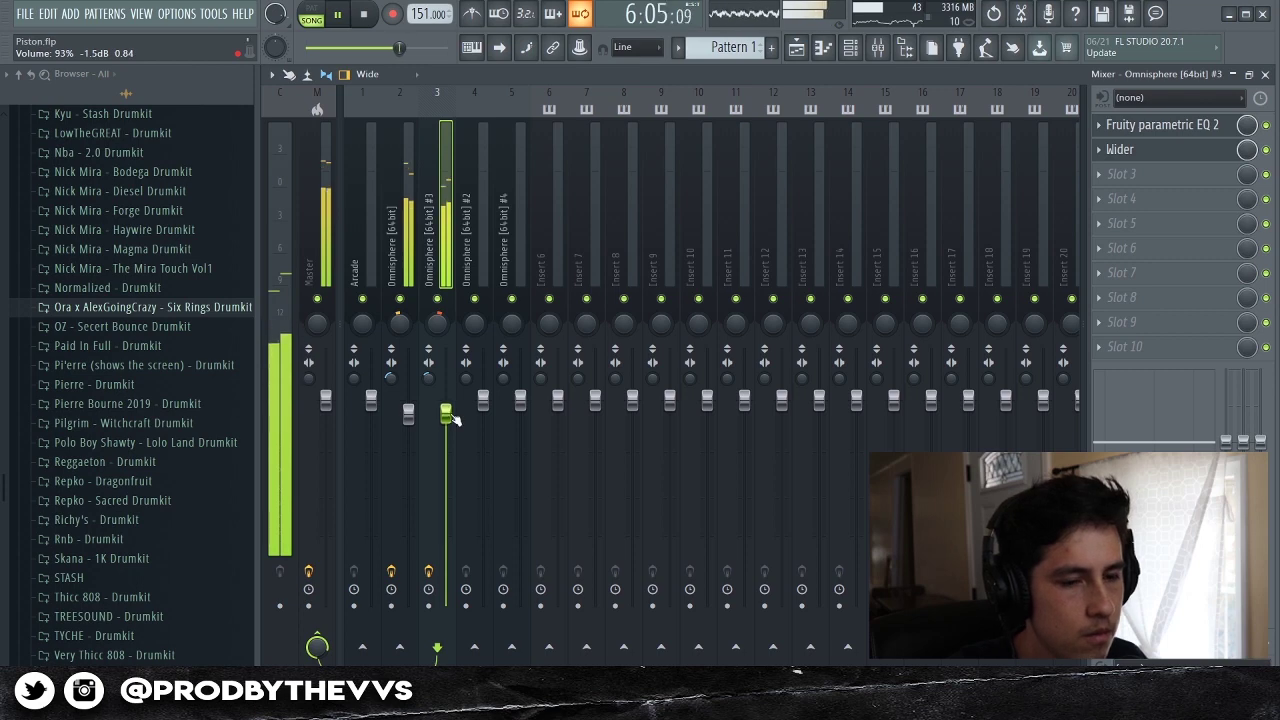
left_click(408, 413)
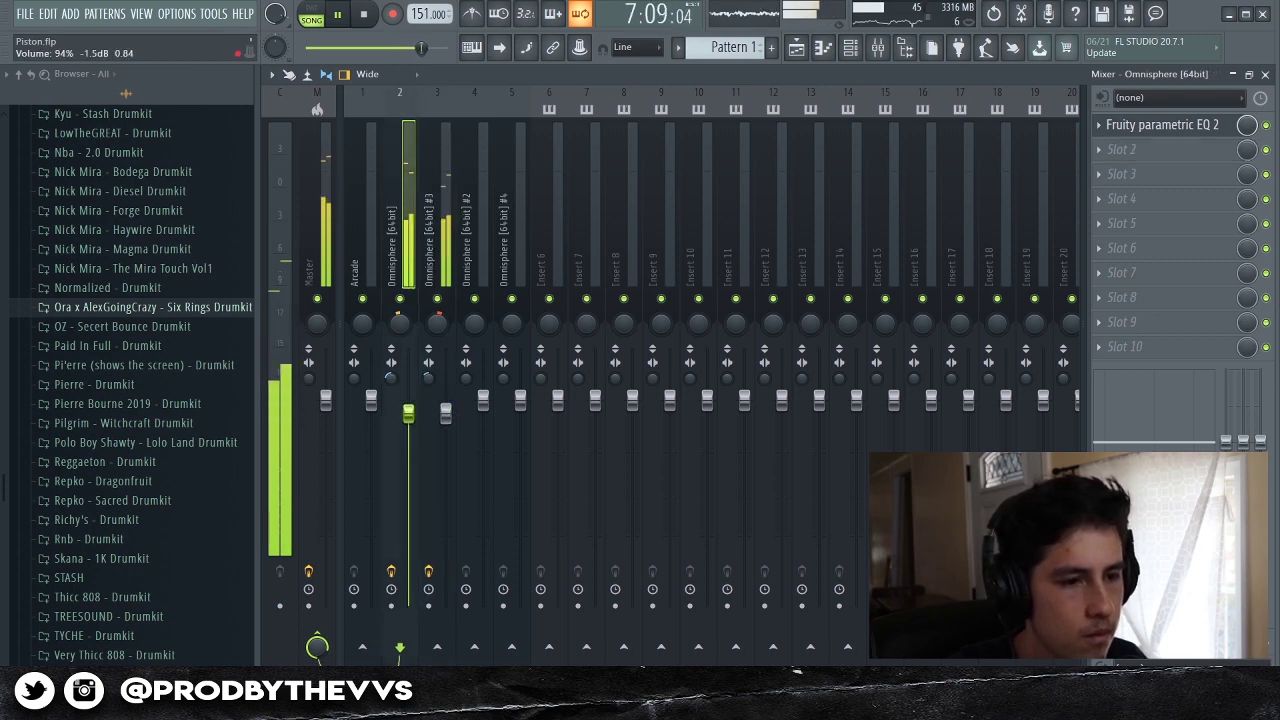
left_click(442, 440)
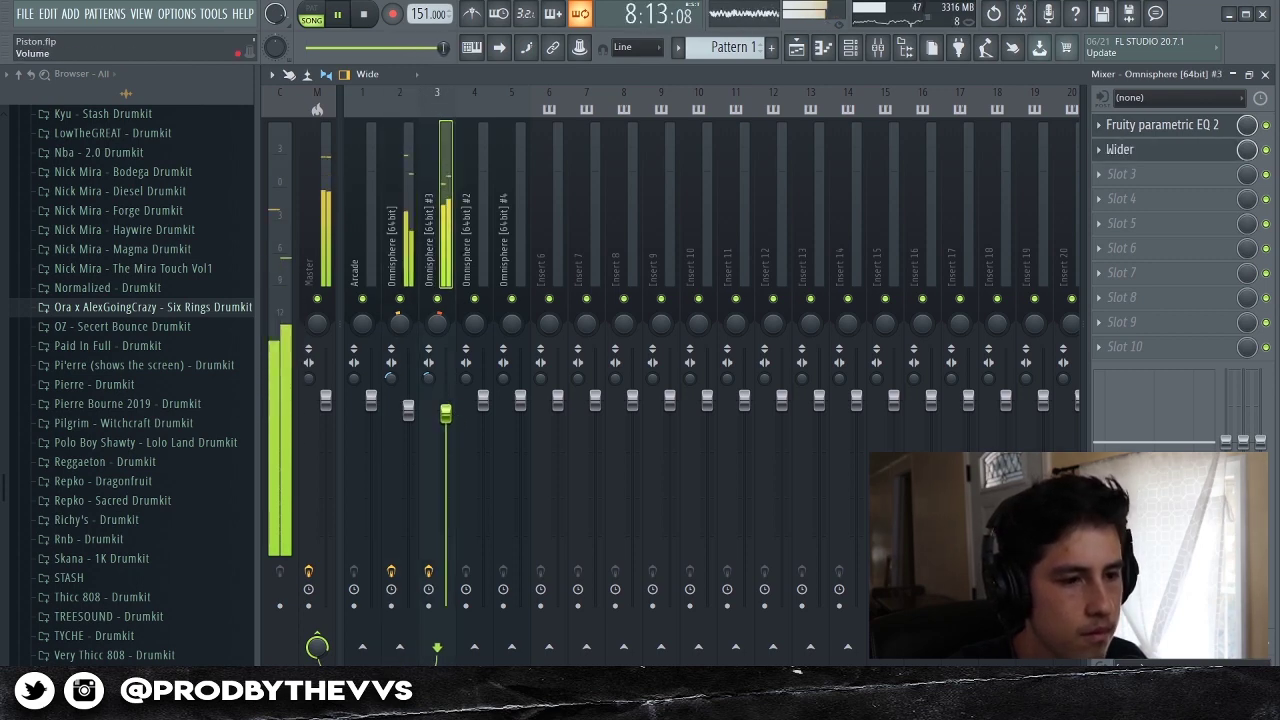
Unmute the Omnisphere #2 channel and lower its mixer fader well below the other two Omnisphere tracks.
key("space")
key("F6")
key("space")
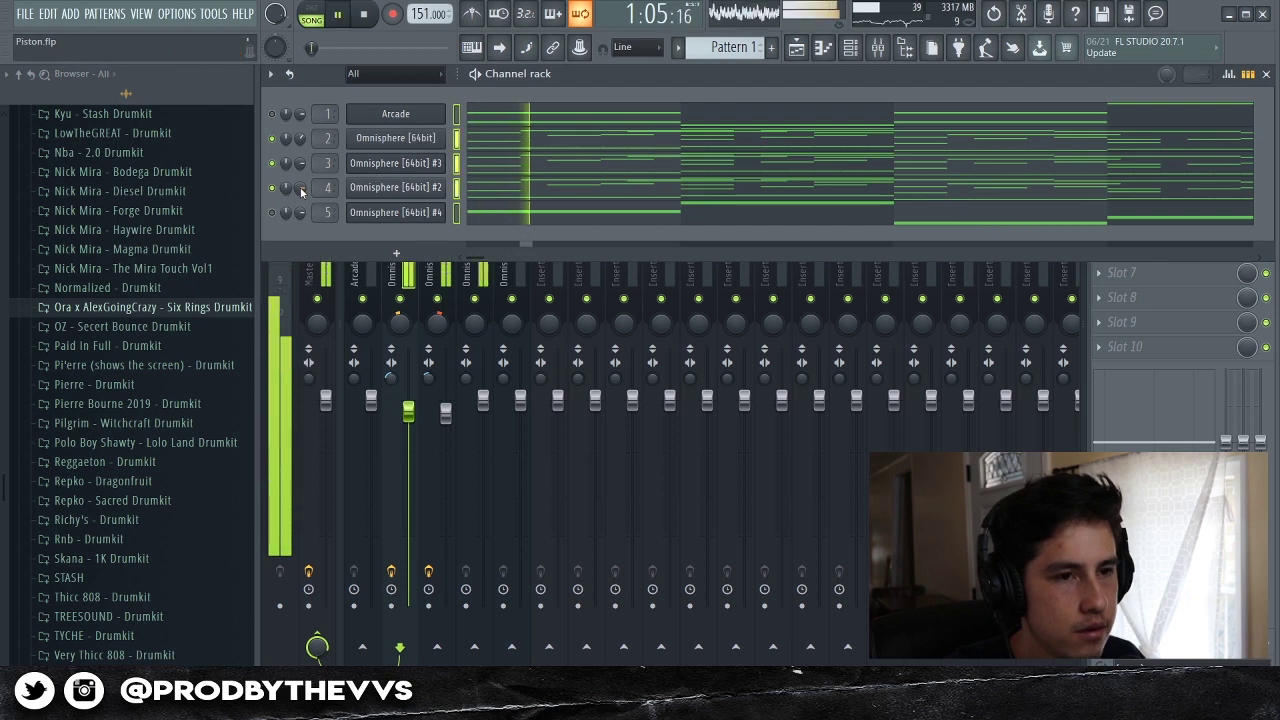
left_click(480, 365)
left_click_drag(483, 415, 486, 481)
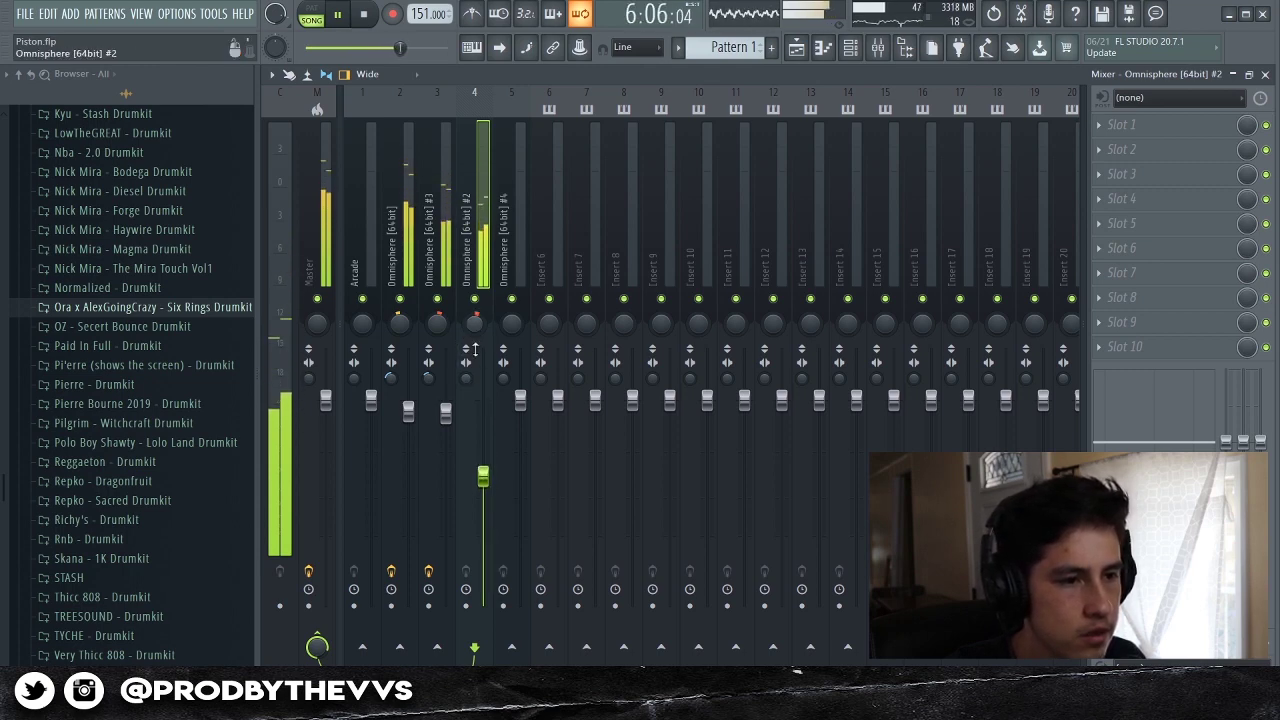
key("space")
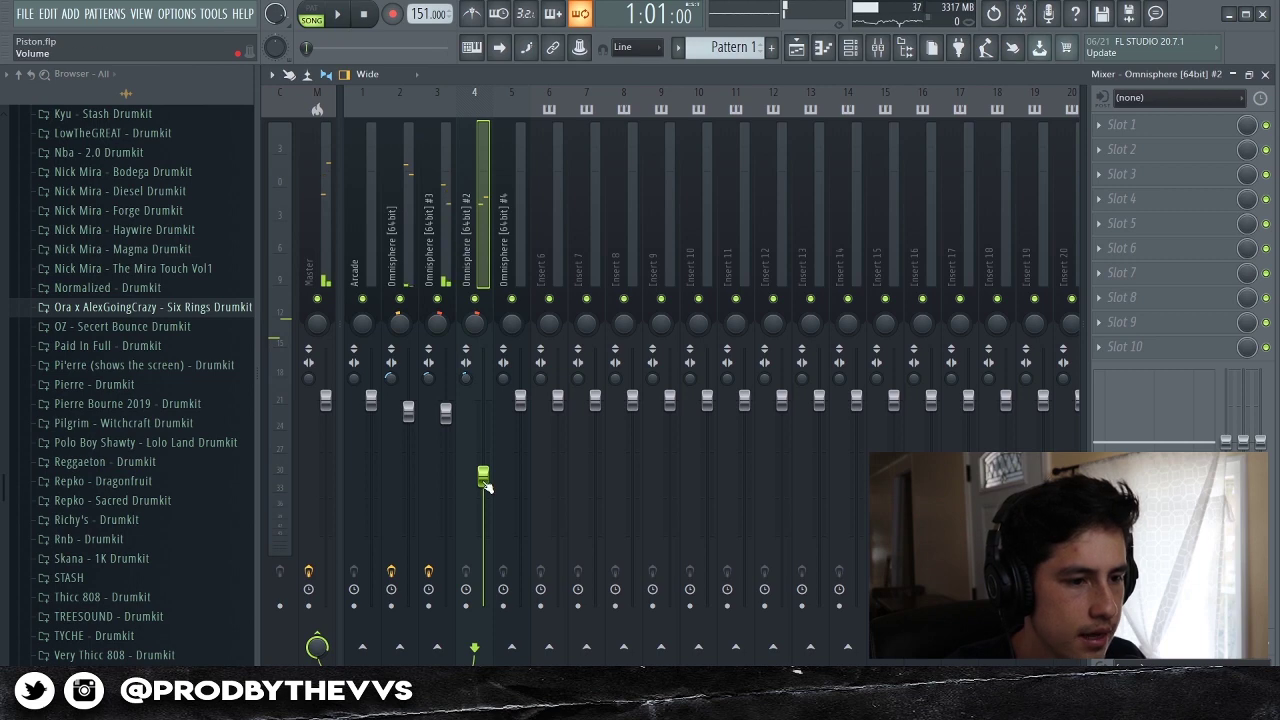
Add Fruity Parametric EQ 2 in slot 1 of the Omnisphere #2 track, cutting the lows with band 1 around 114 Hz.
left_click(1166, 131)
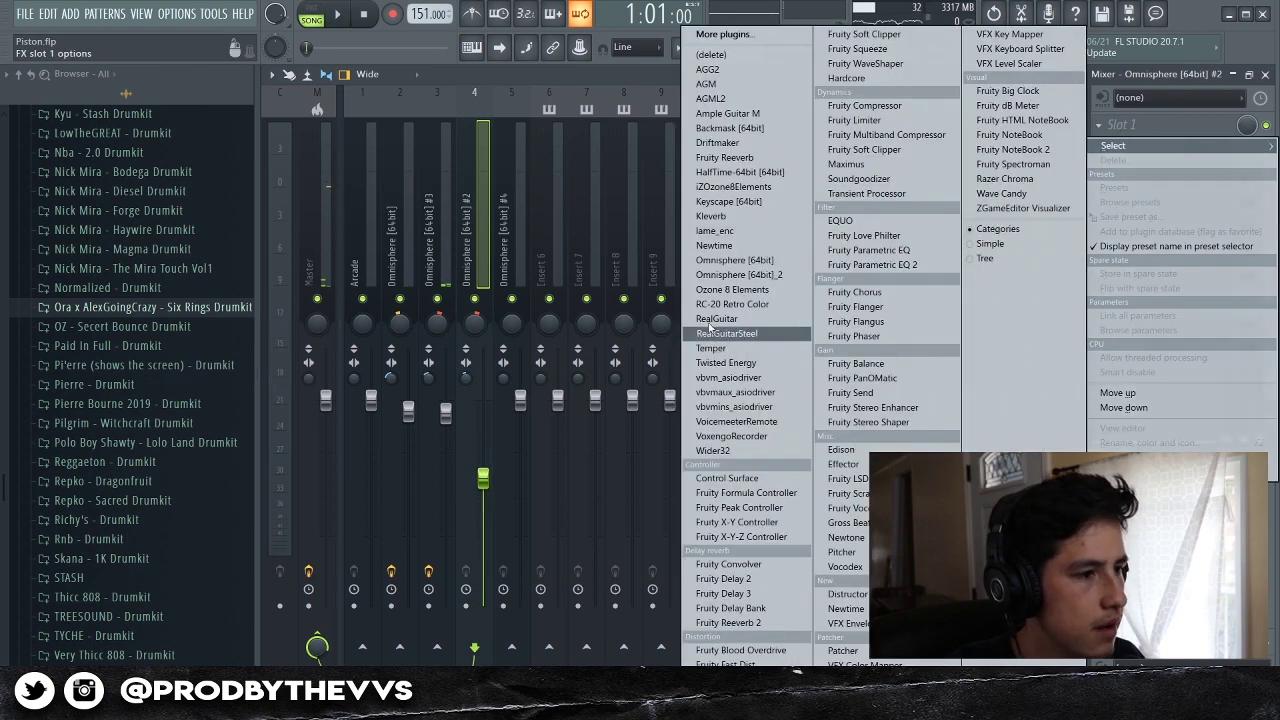
left_click(859, 264)
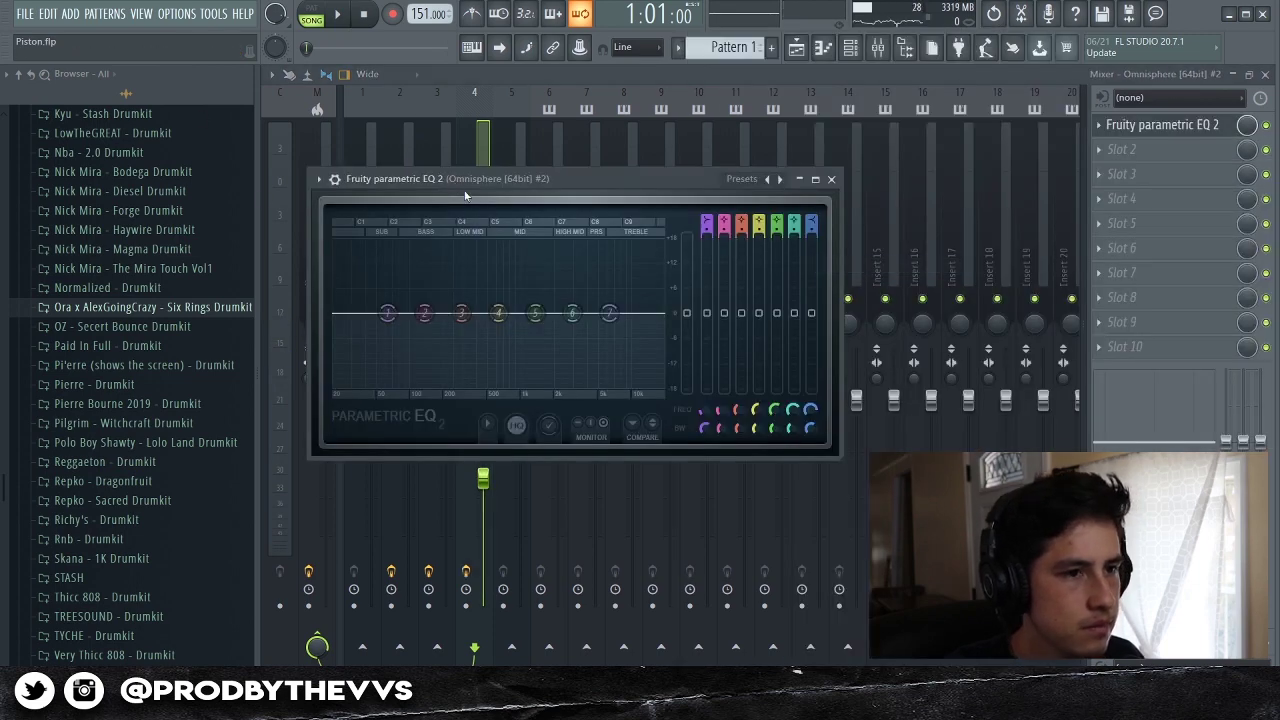
left_click_drag(452, 179, 458, 139)
key("space")
left_click_drag(393, 276, 419, 343)
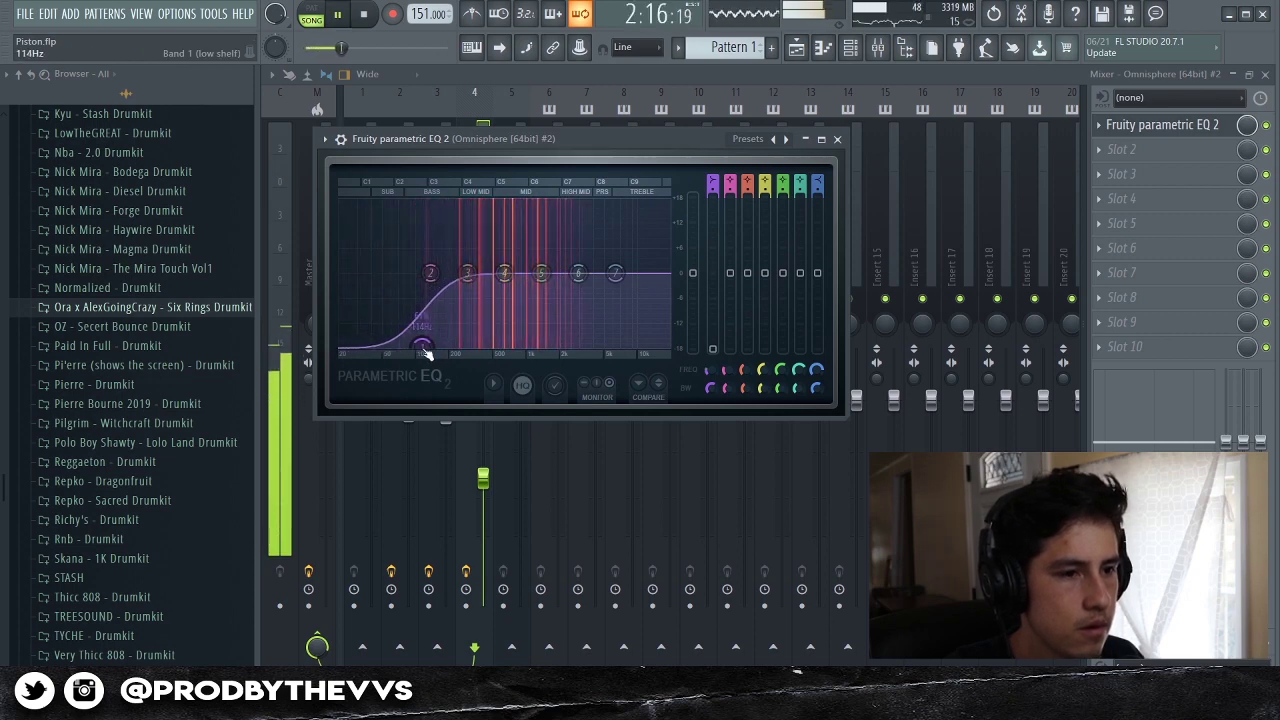
Add ValhallaVintageVerb in slot 2 of the Omnisphere #2 track and set its mix to about 24.4% while soloing the track.
left_click(578, 88)
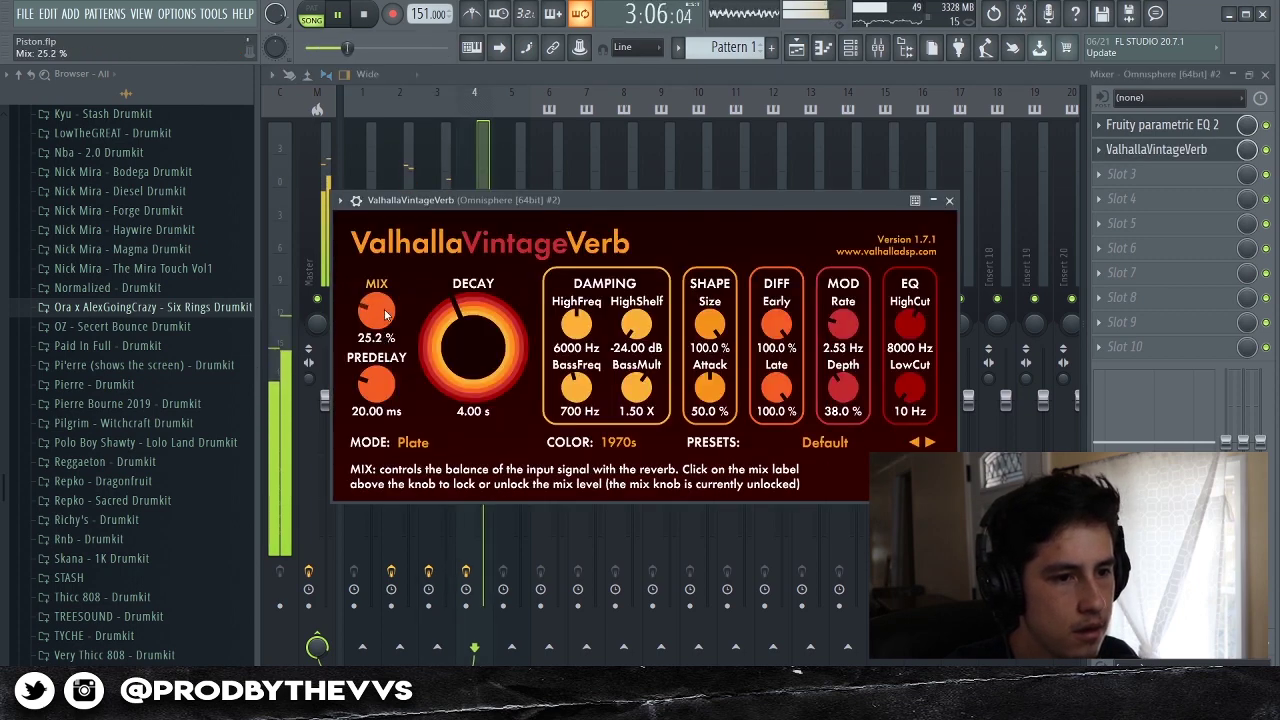
left_click(470, 158)
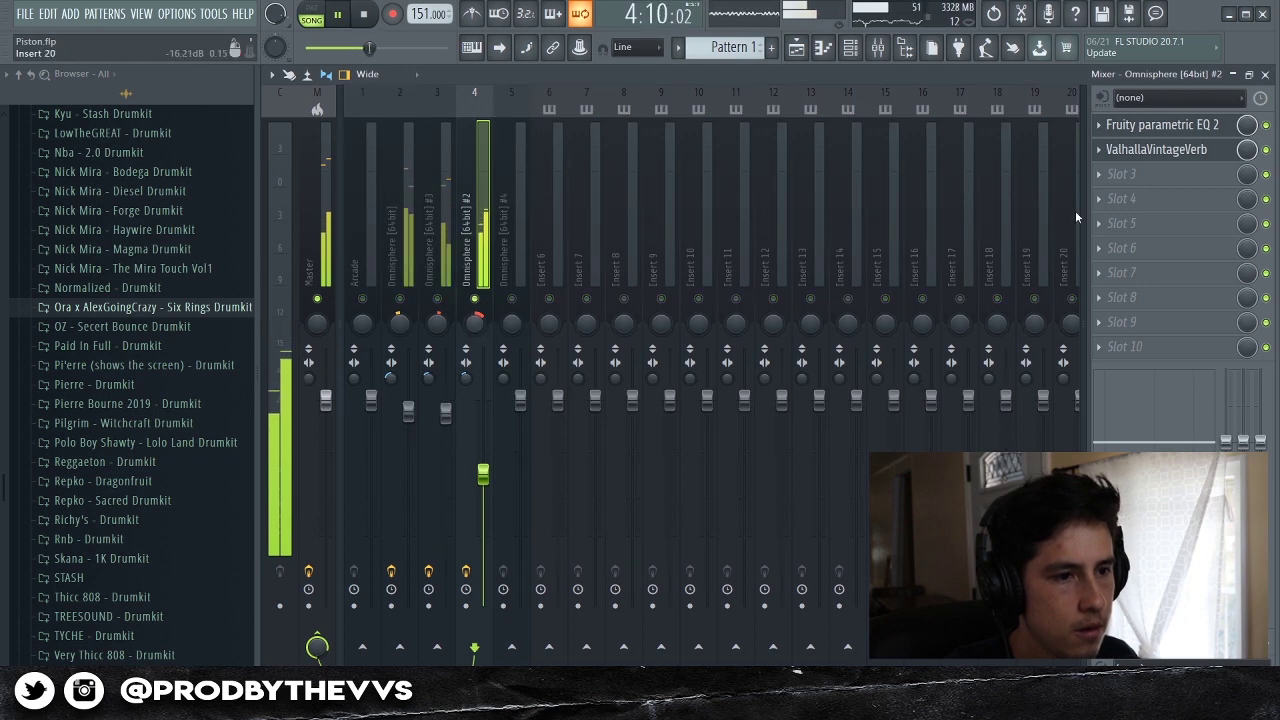
left_click(1123, 149)
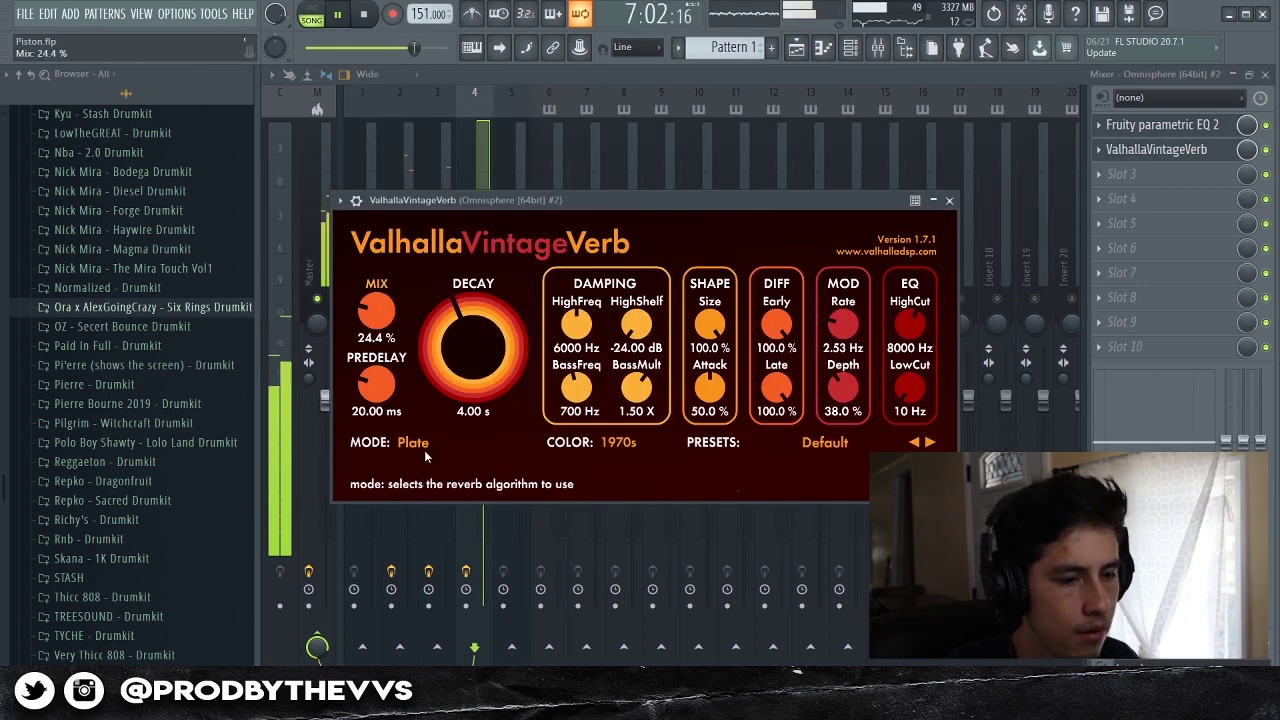
left_click(949, 200)
key("space")
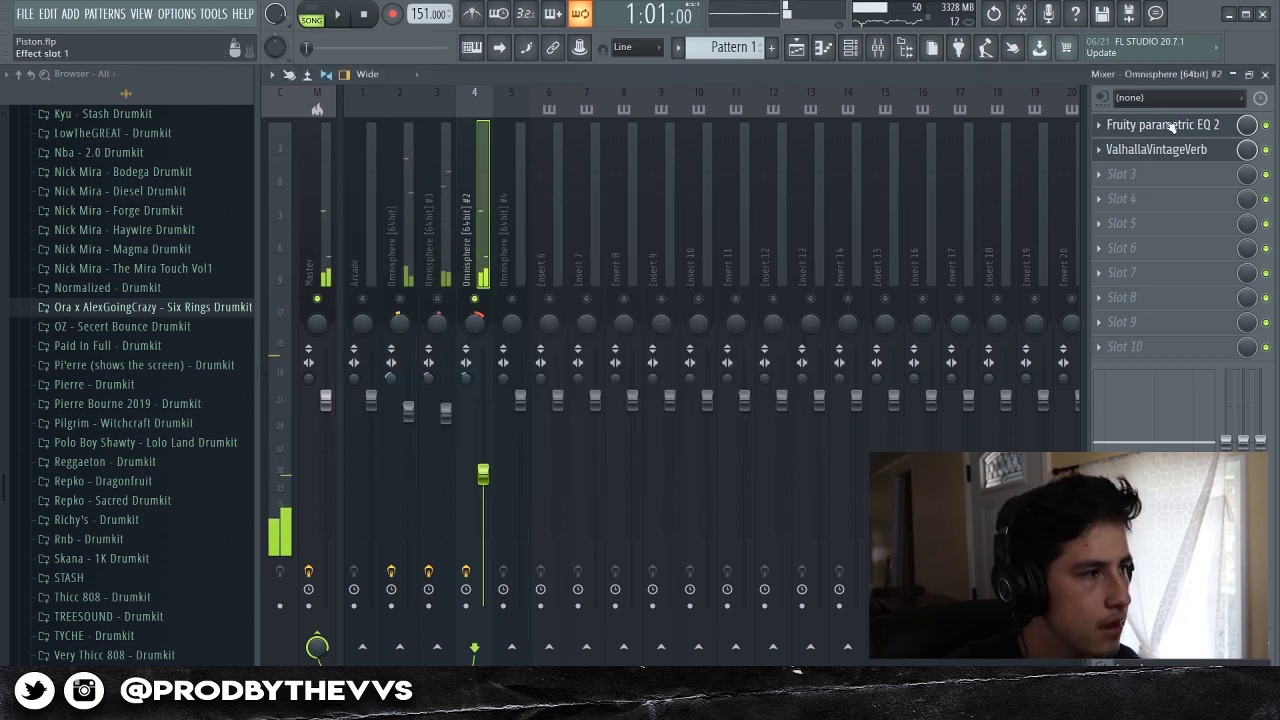
Reorder the effects so the EQ follows ValhallaVintageVerb on Omnisphere #2 and follows Wider on Omnisphere #3.
left_click_drag(1170, 125, 1170, 150)
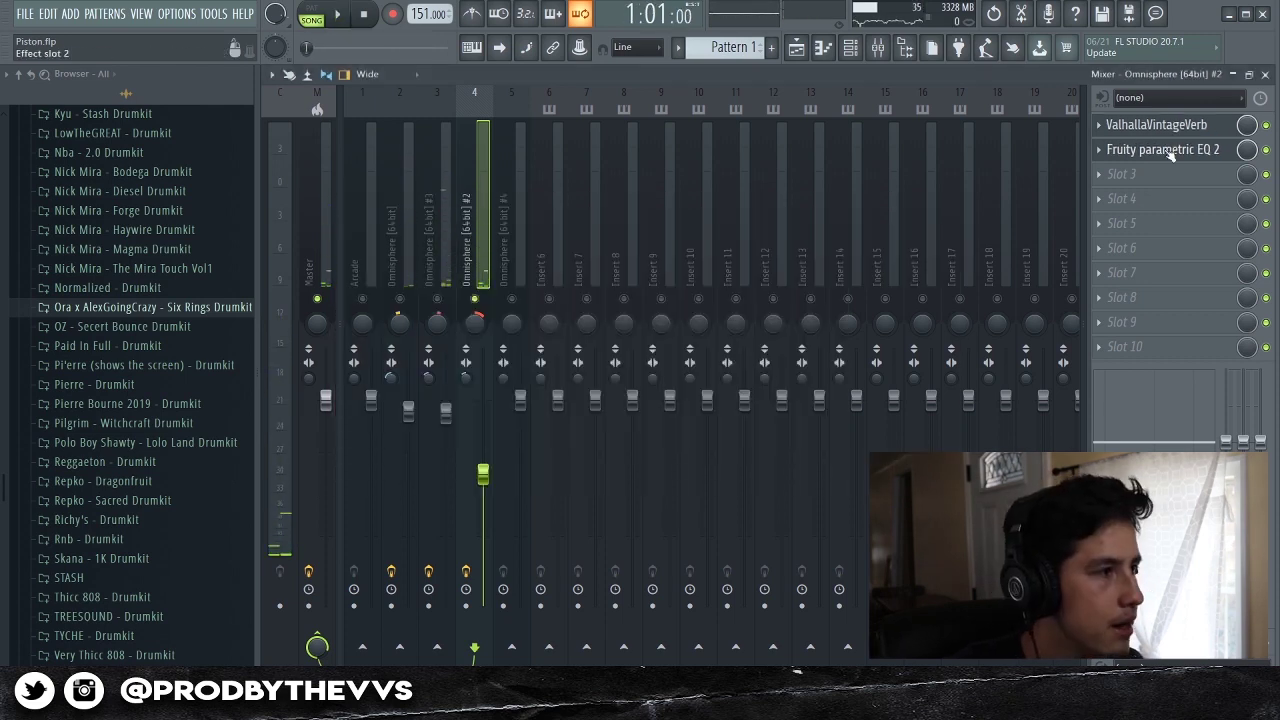
left_click(436, 205)
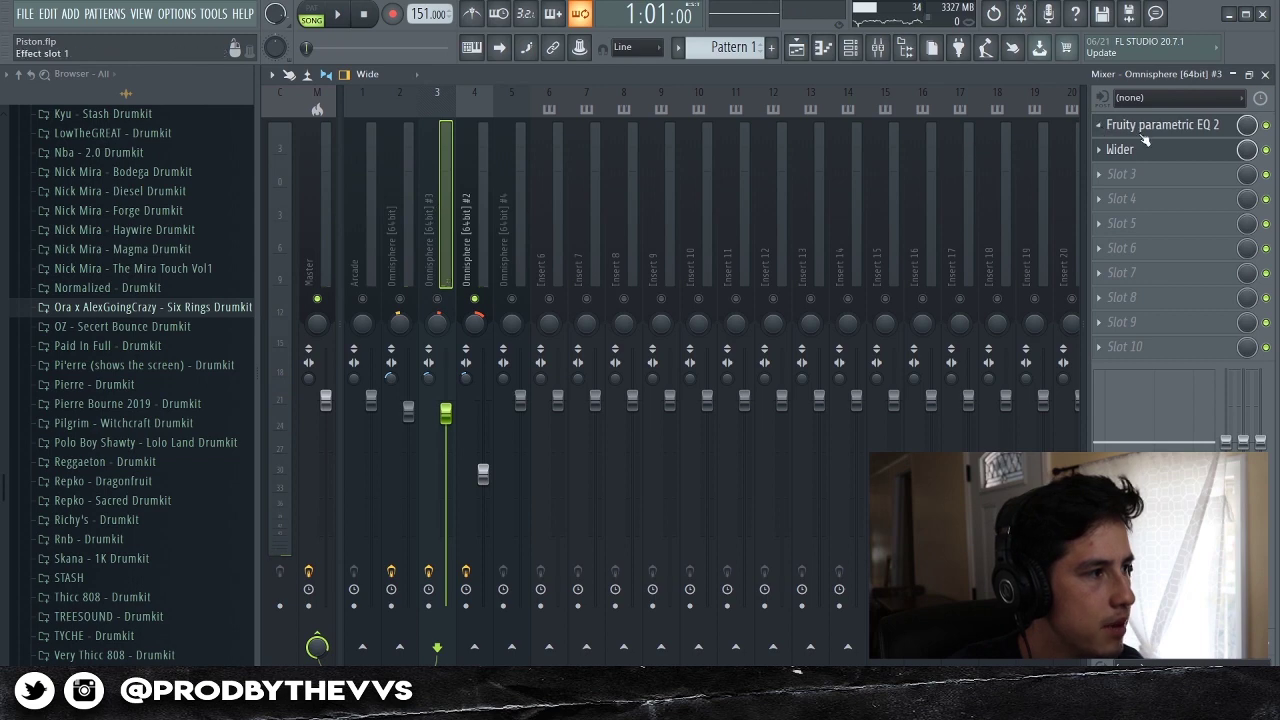
left_click_drag(1147, 152, 1147, 125)
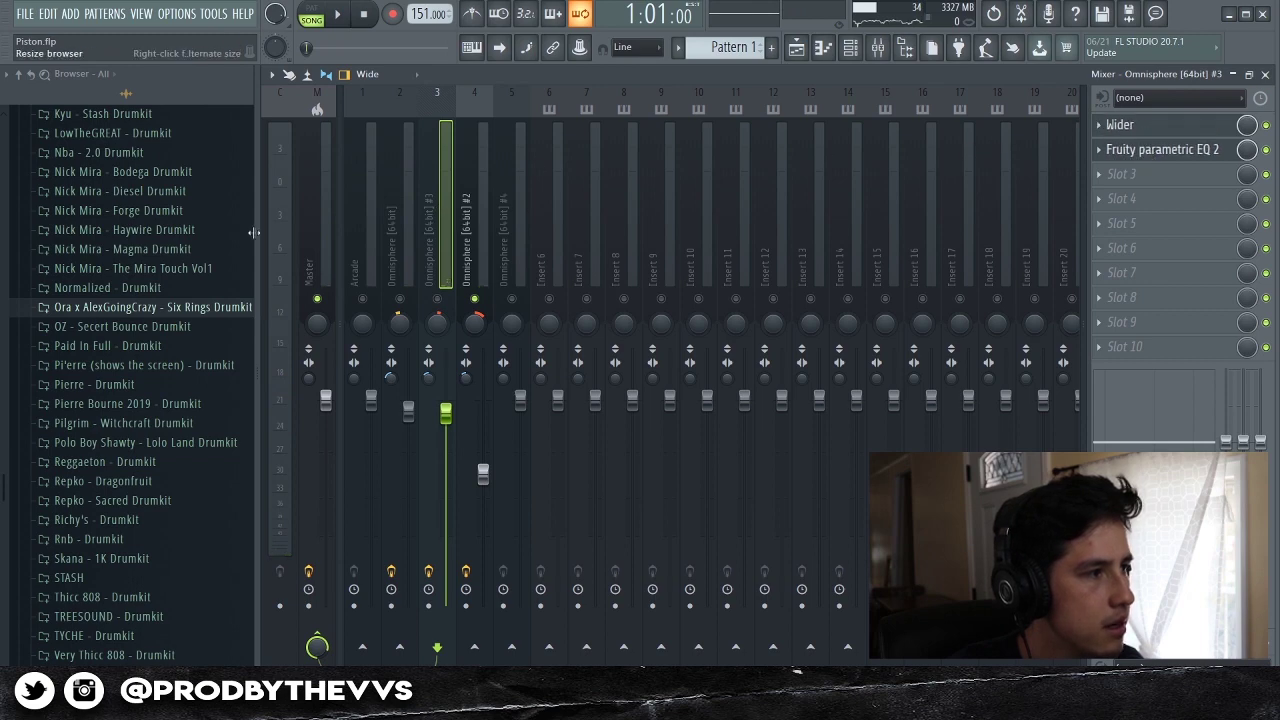
Check the effect chains of the other melody tracks and the EQ curve on the Omnisphere #2 track.
left_click(392, 232)
left_click(363, 235)
left_click(500, 251)
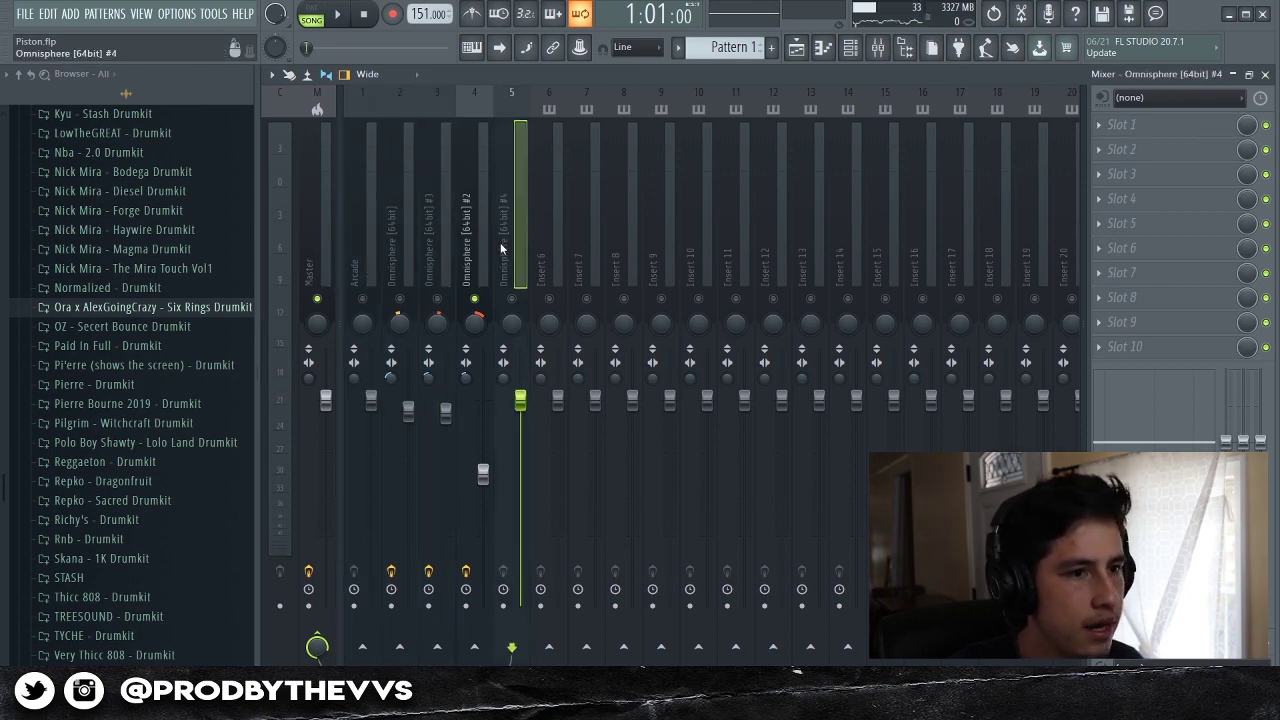
key("Left")
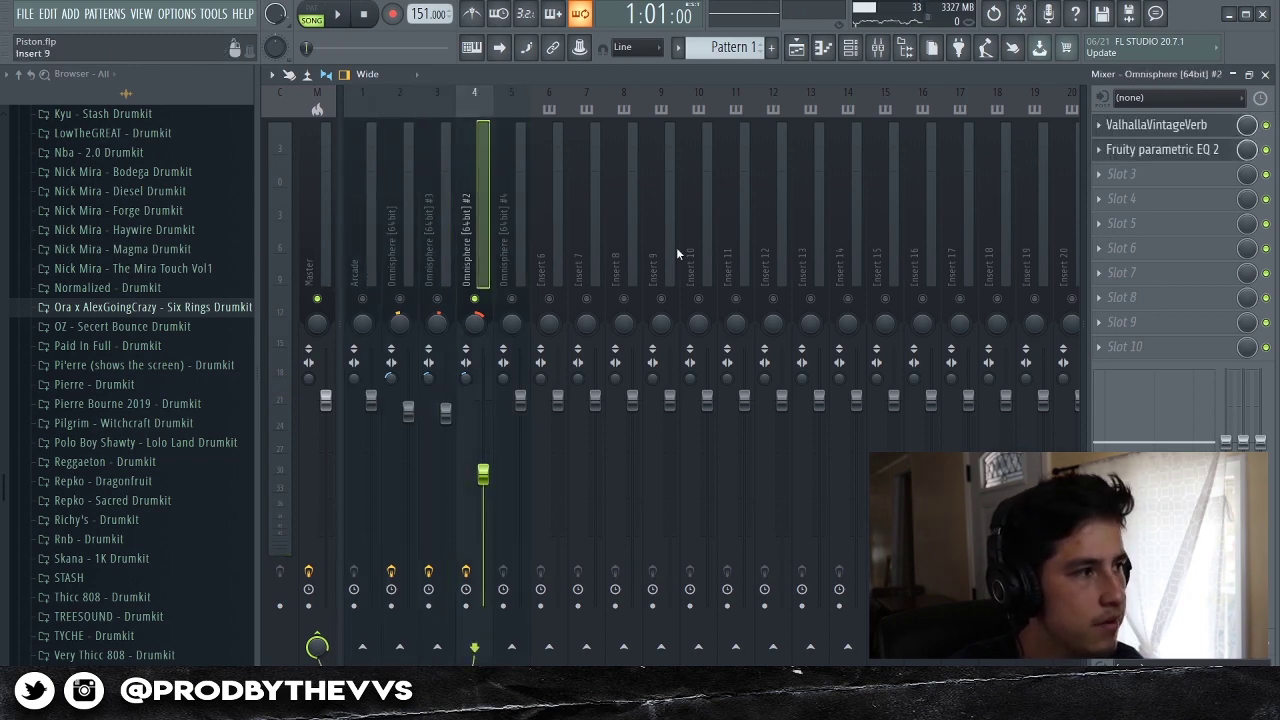
left_click(1140, 150)
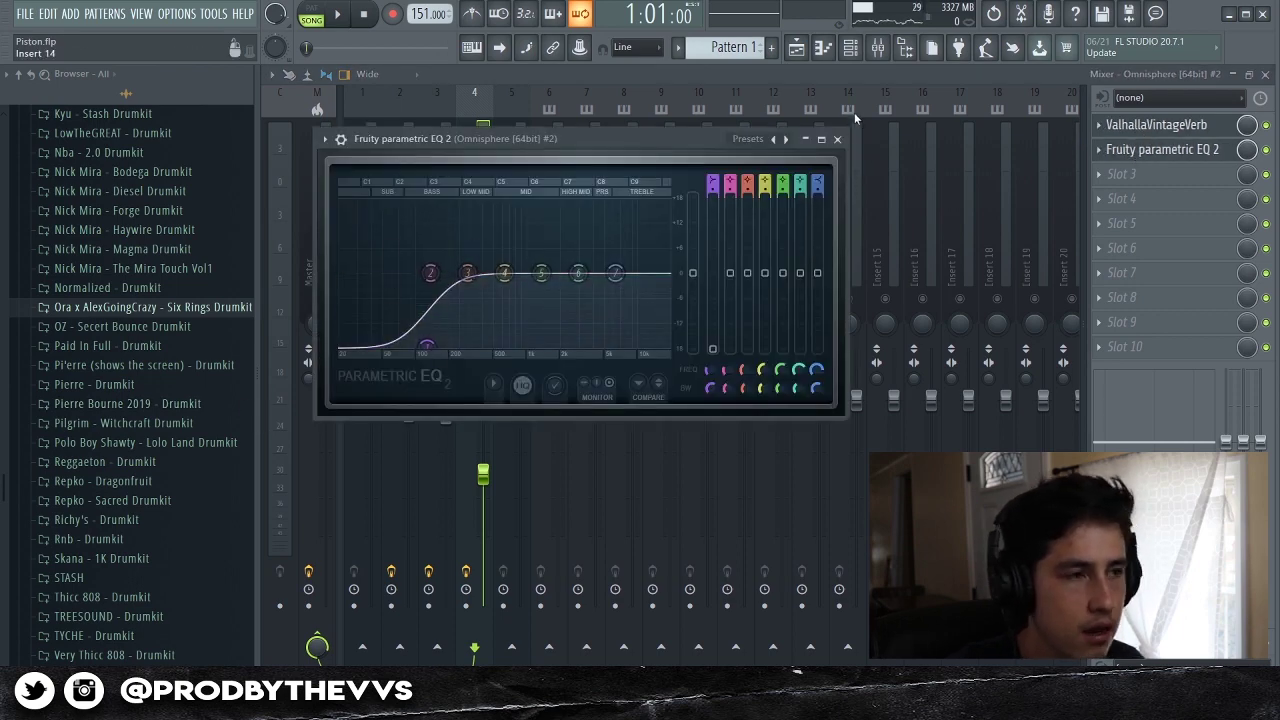
left_click(837, 139)
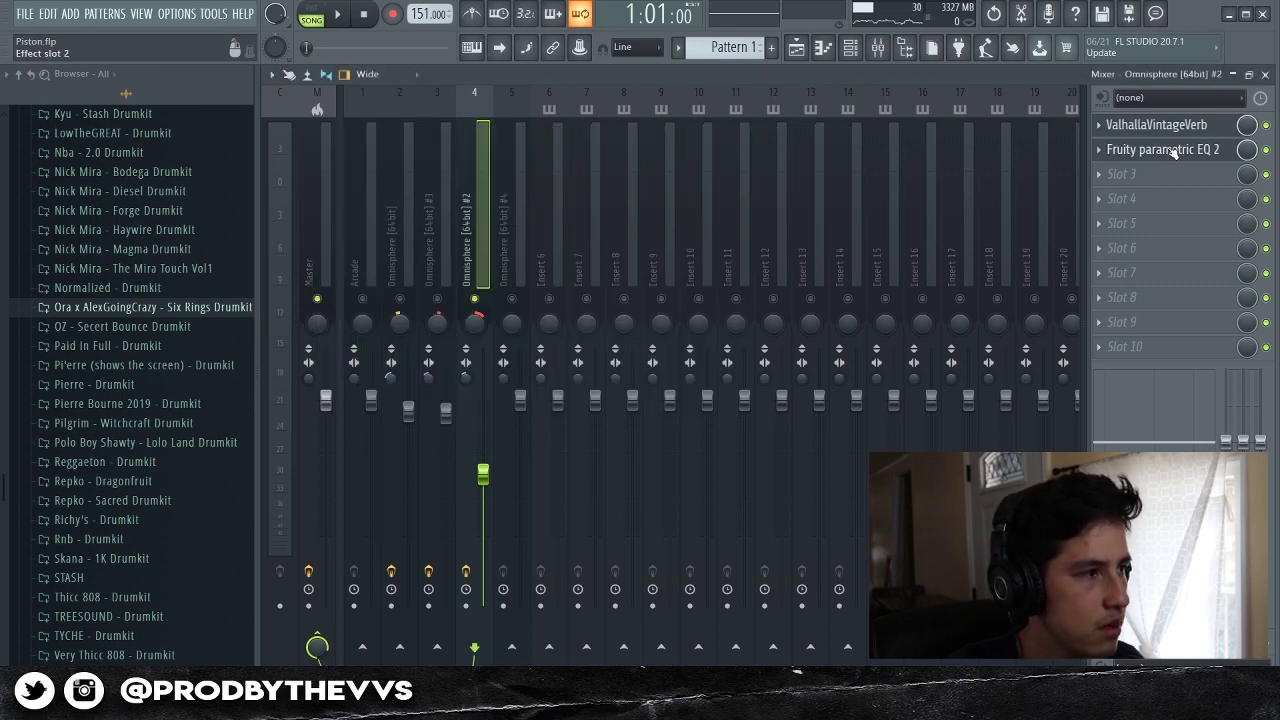
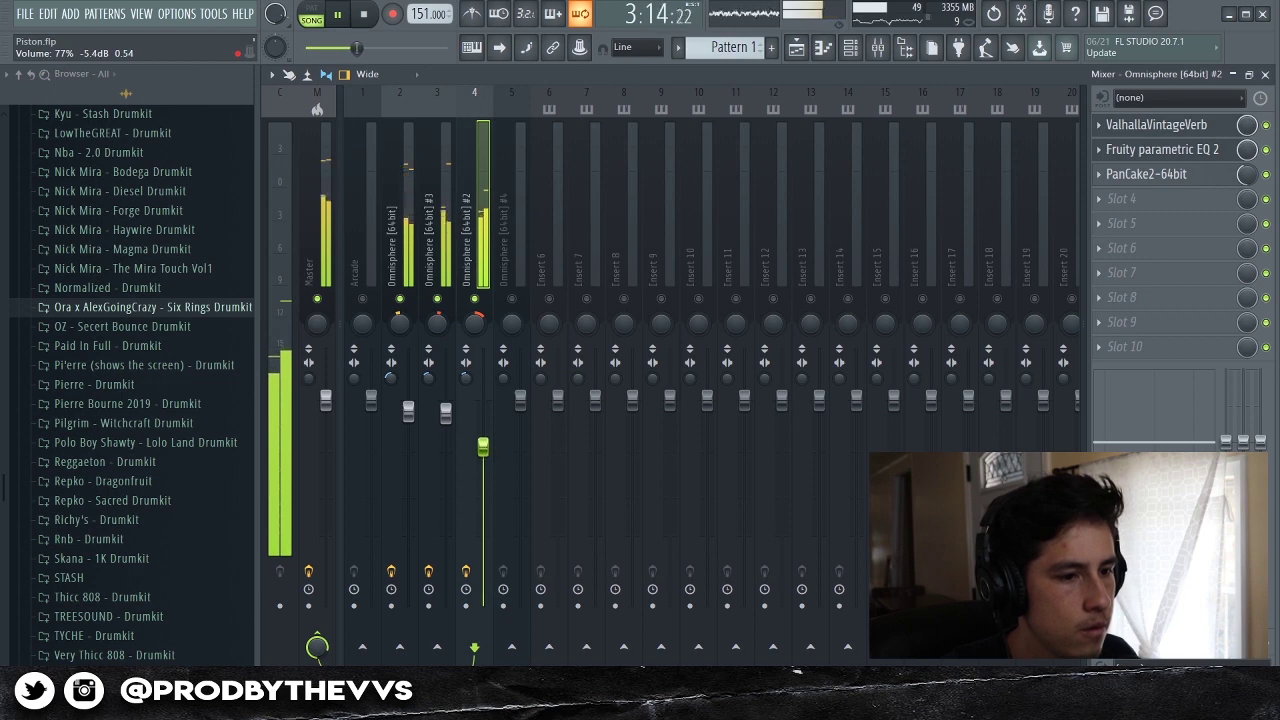
Play the Omnisphere layers together and set the Omnisphere #2 fader to about 82%.
left_click_drag(372, 47, 378, 47)
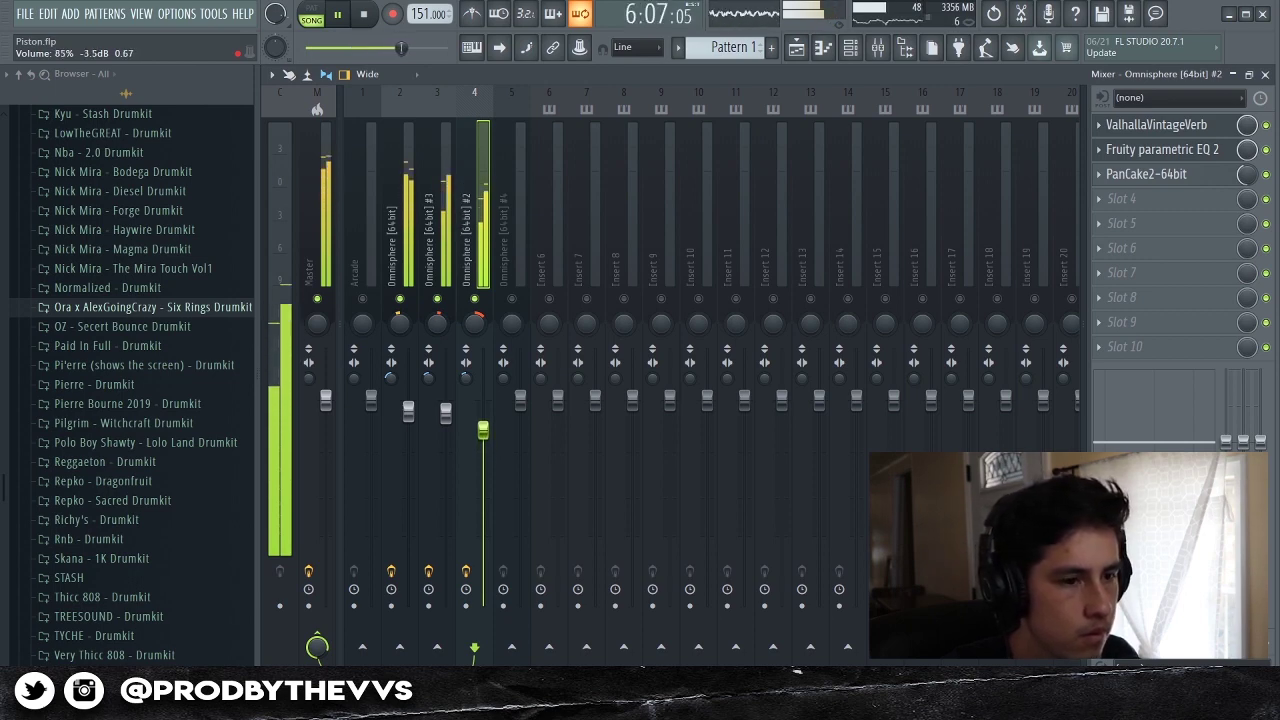
left_click_drag(406, 47, 412, 47)
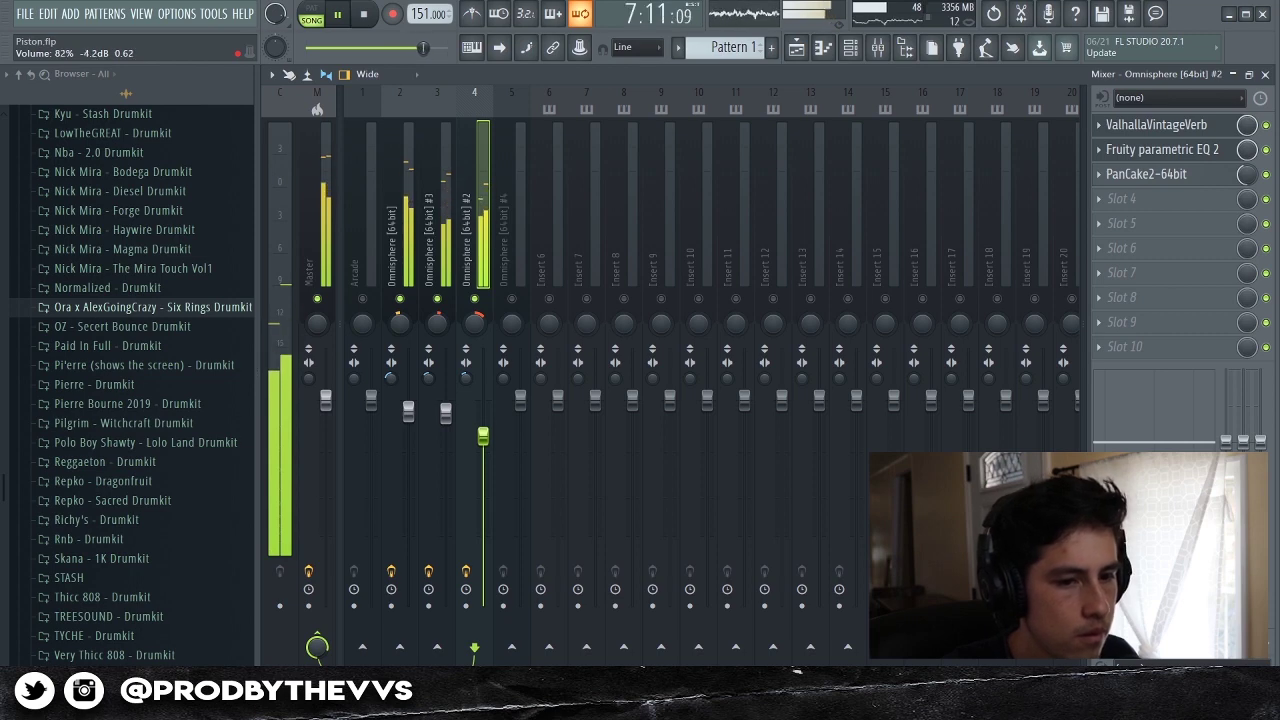
key("space")
Bring the Arcade channel back into the mix and select its mixer track while playing the layers together.
key("F6")
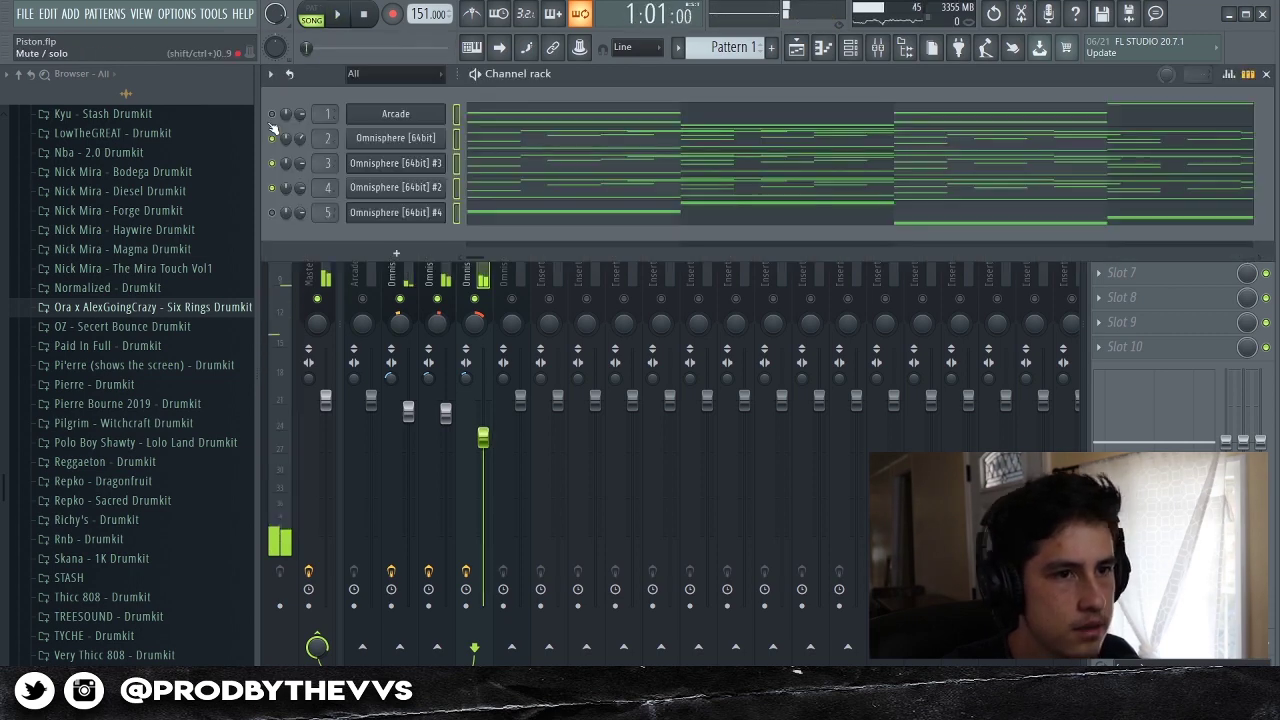
key("F6")
left_click(382, 440)
key("space")
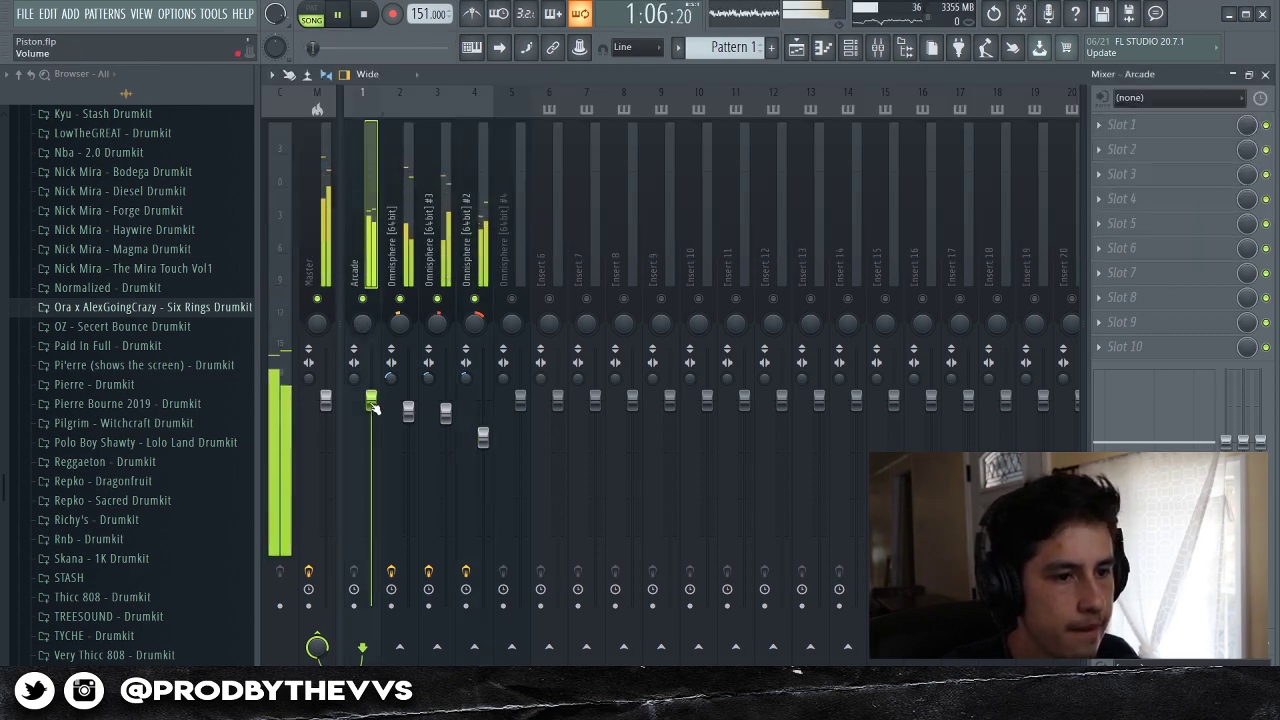
key("space")
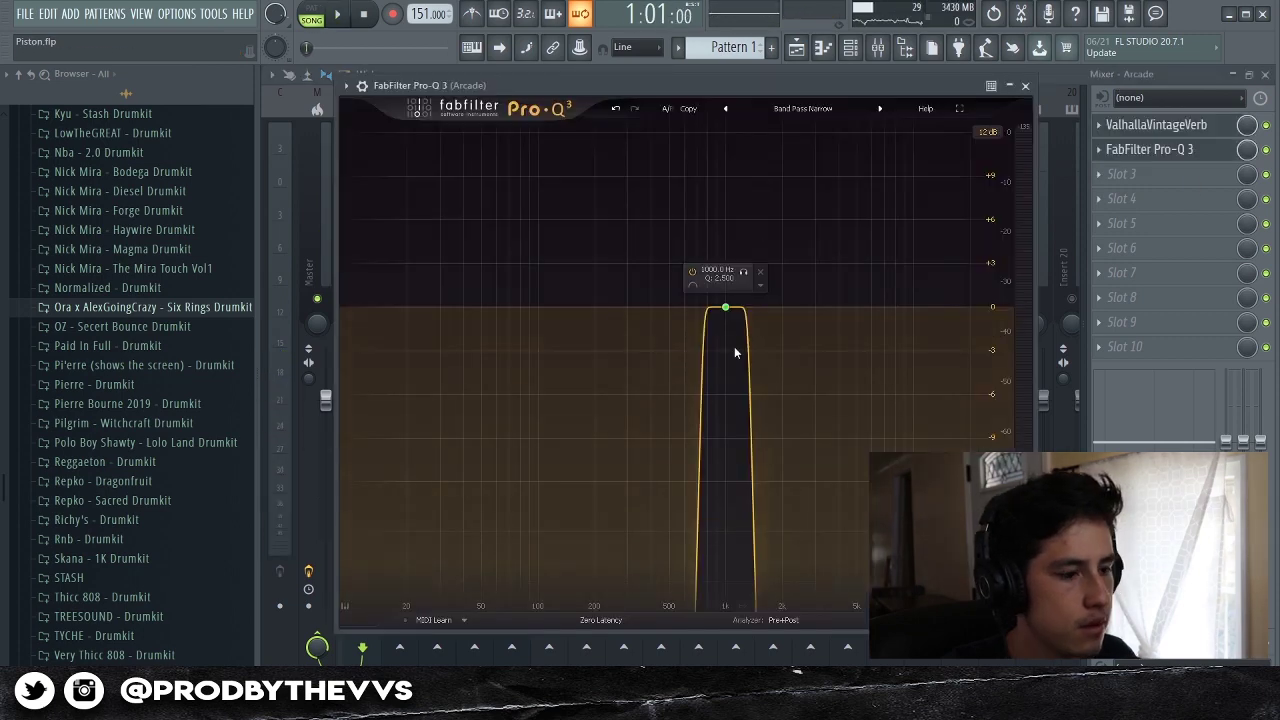
Shape the band-pass filter in the Arcade track's FabFilter Pro-Q 3, centring it at 1024.9 Hz with a Q of 0.335.
left_click_drag(784, 570, 784, 575)
key("space")
left_click_drag(726, 307, 678, 313)
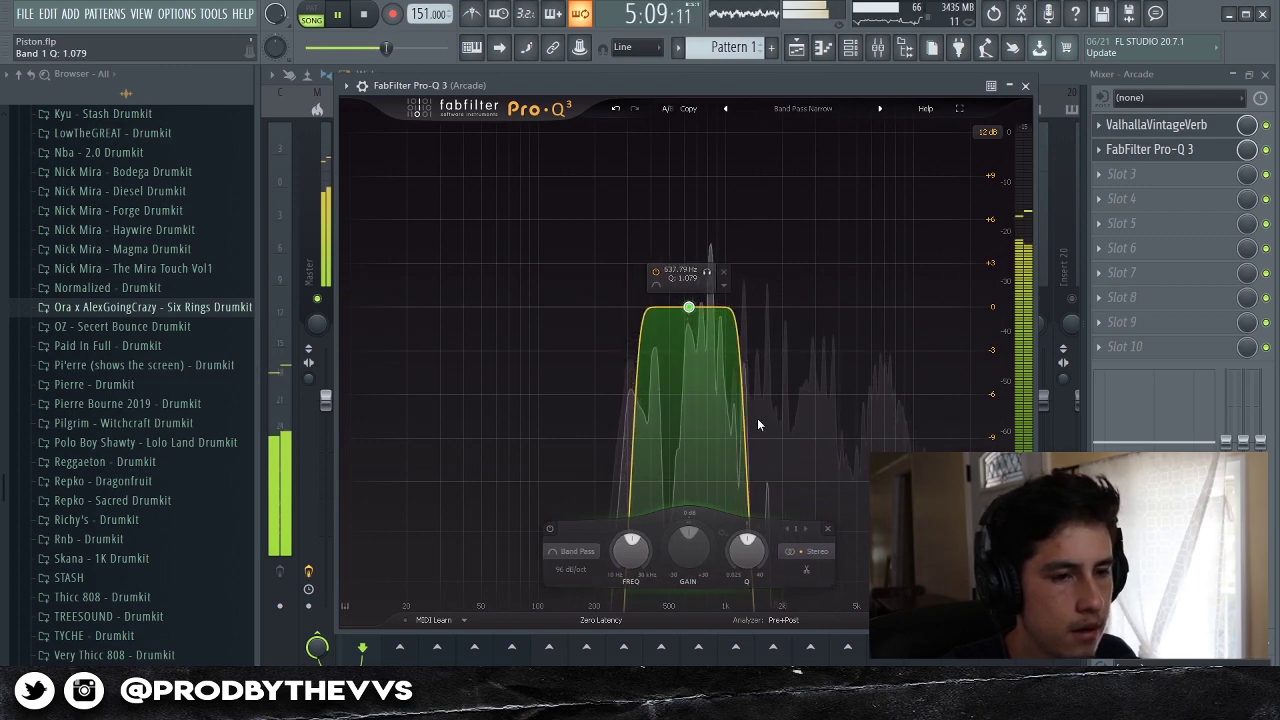
scroll(746, 550, "down", 6)
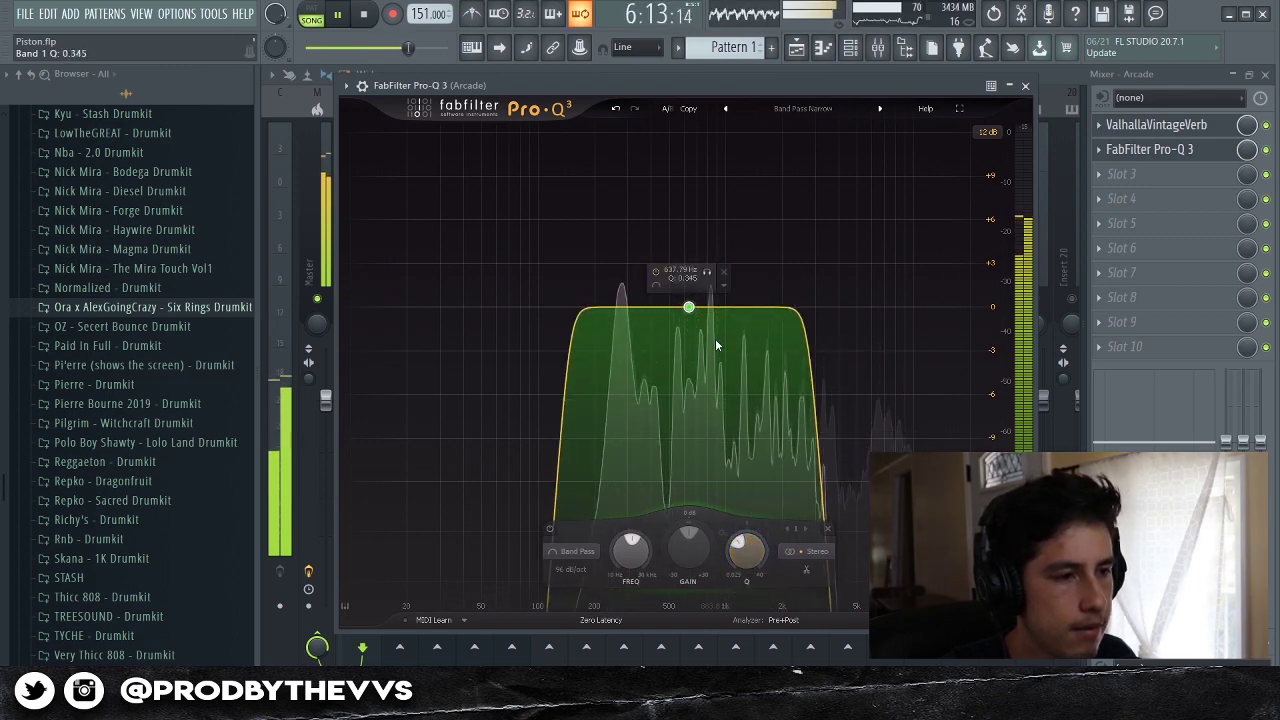
left_click_drag(692, 312, 728, 306)
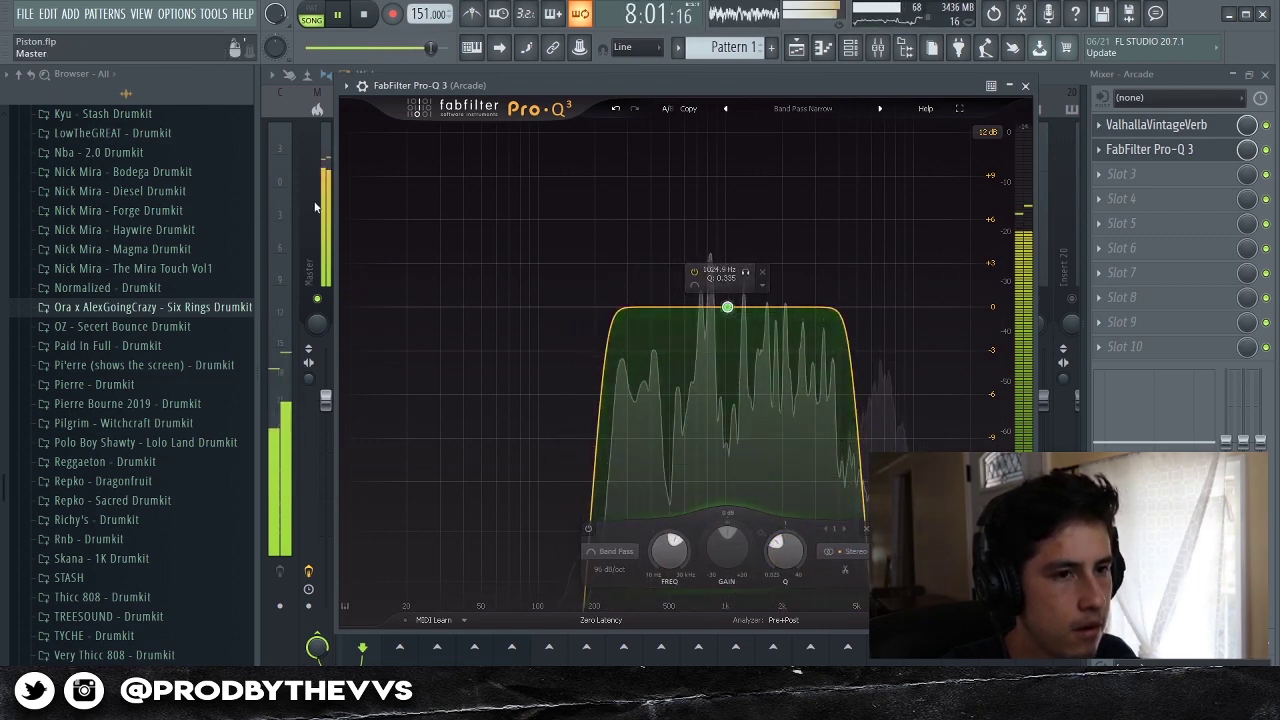
left_click(333, 297)
Lower the Arcade track's fader to about 89% against the other playing layers.
left_click(371, 410)
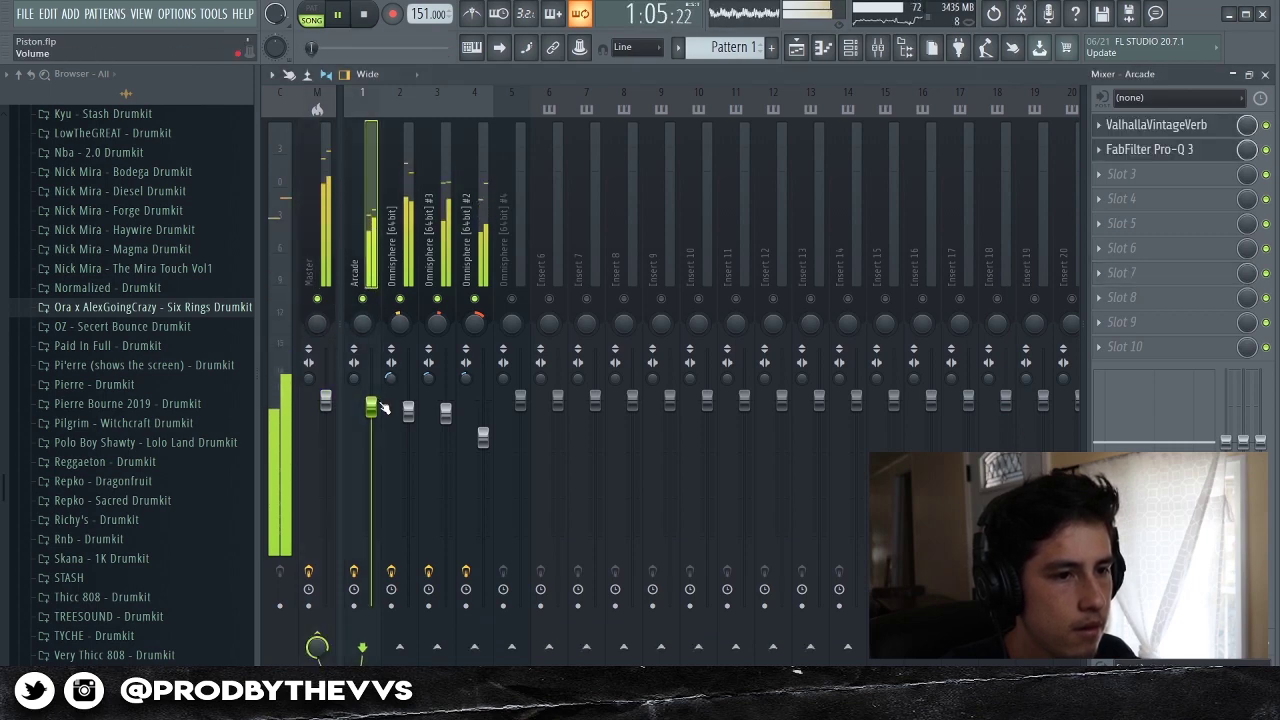
left_click_drag(371, 410, 371, 420)
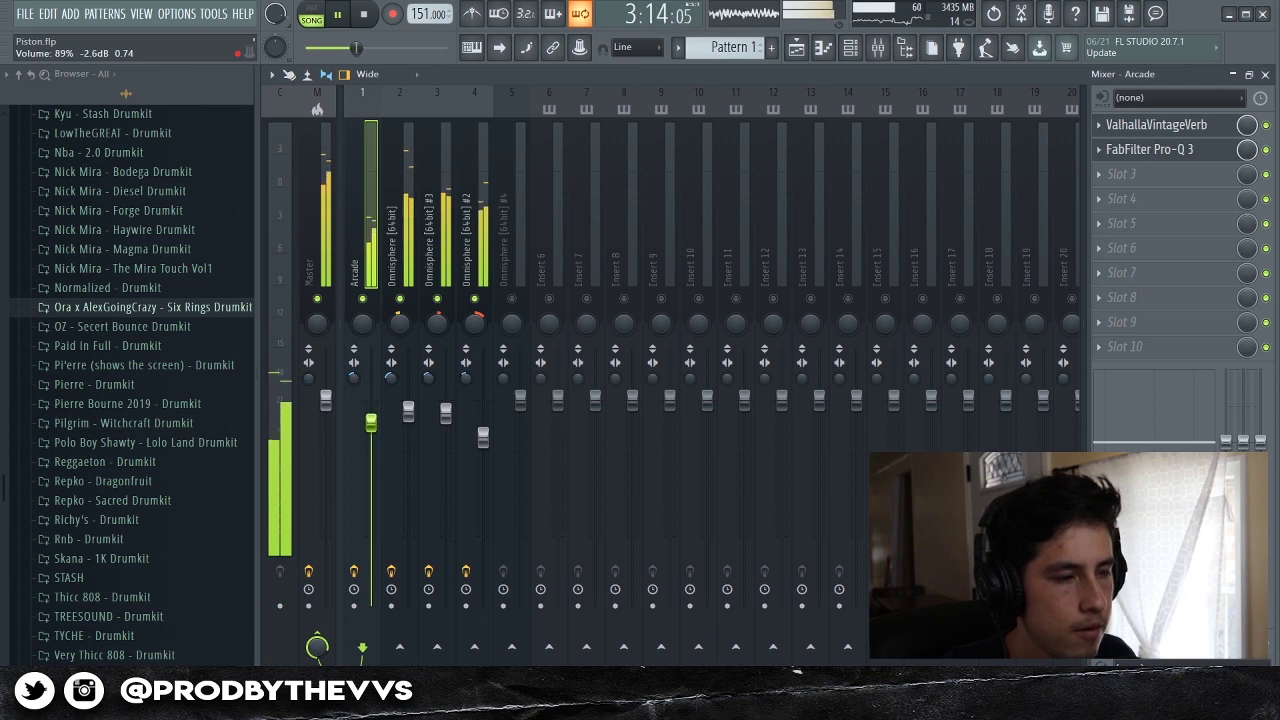
key("space")
Increase the mix of ValhallaVintageVerb on the Arcade track to 43.6%.
left_click(1153, 125)
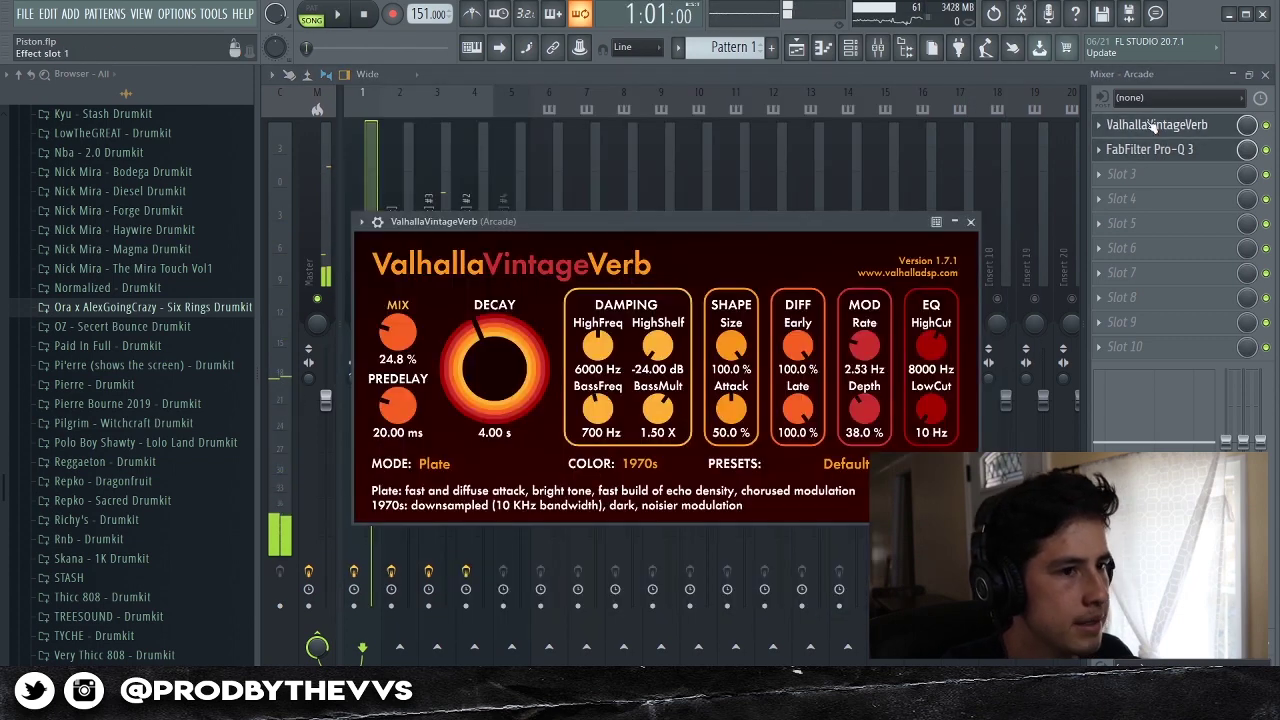
left_click_drag(408, 318, 408, 308)
key("space")
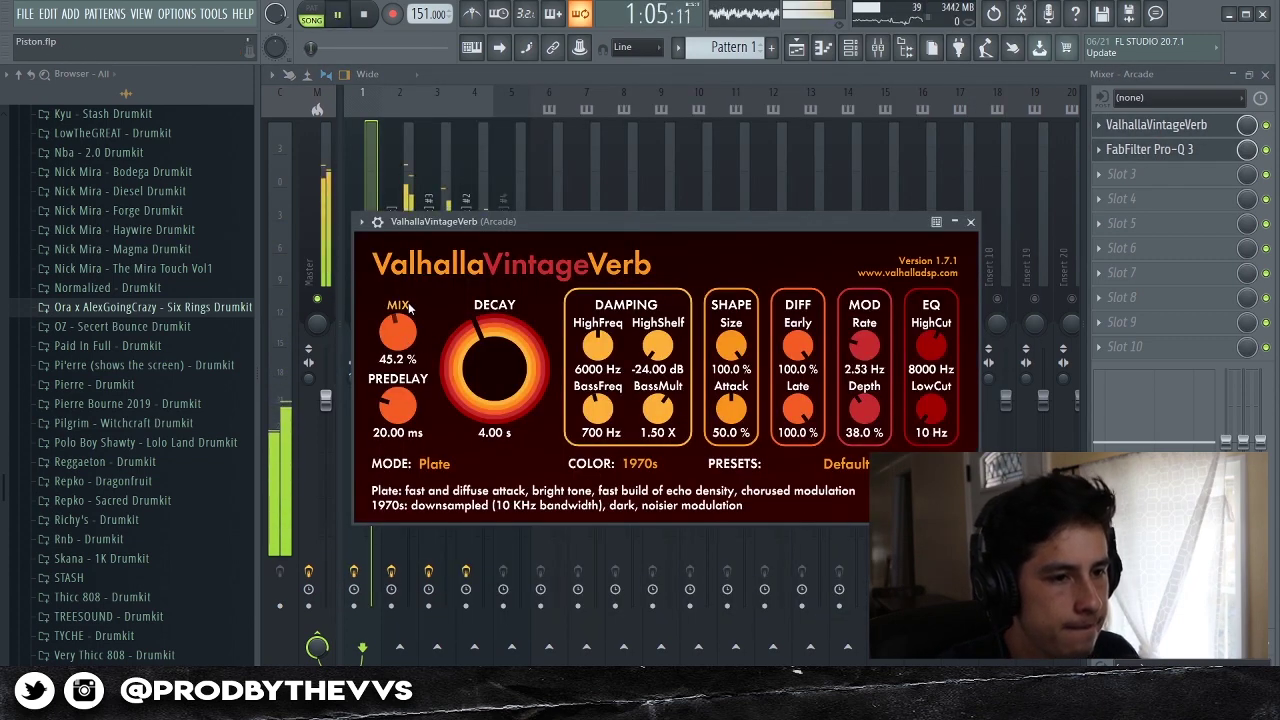
scroll(408, 308, "down", 2)
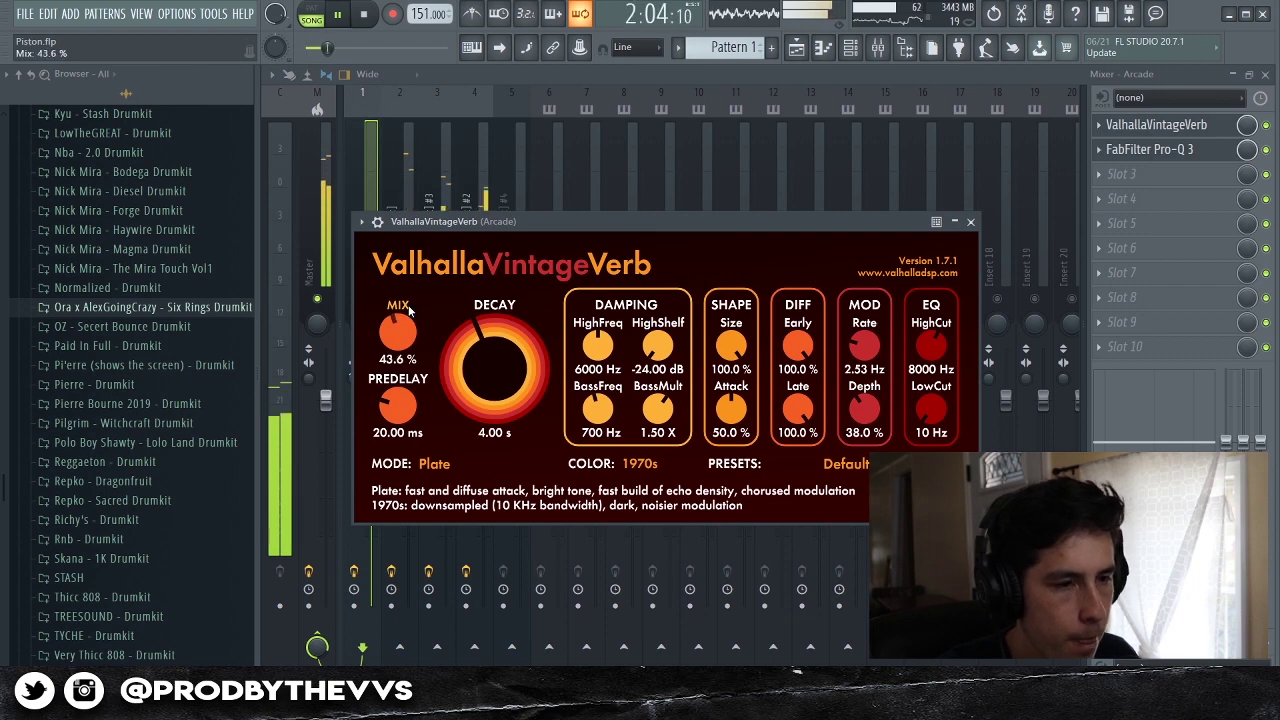
Raise the Arcade fader past 94% to balance it with the wetter reverb, leaving it slightly above the Omnisphere faders.
left_click(369, 180)
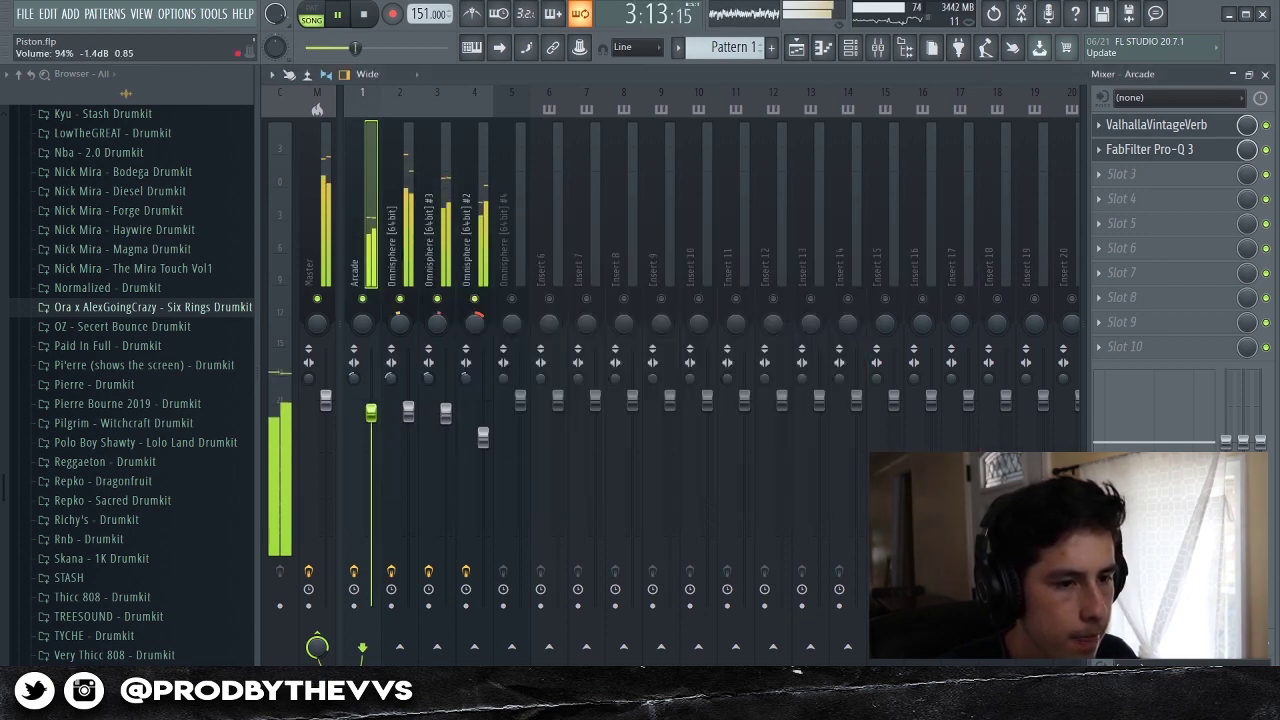
scroll(370, 410, "up", 2)
scroll(370, 410, "up", 1)
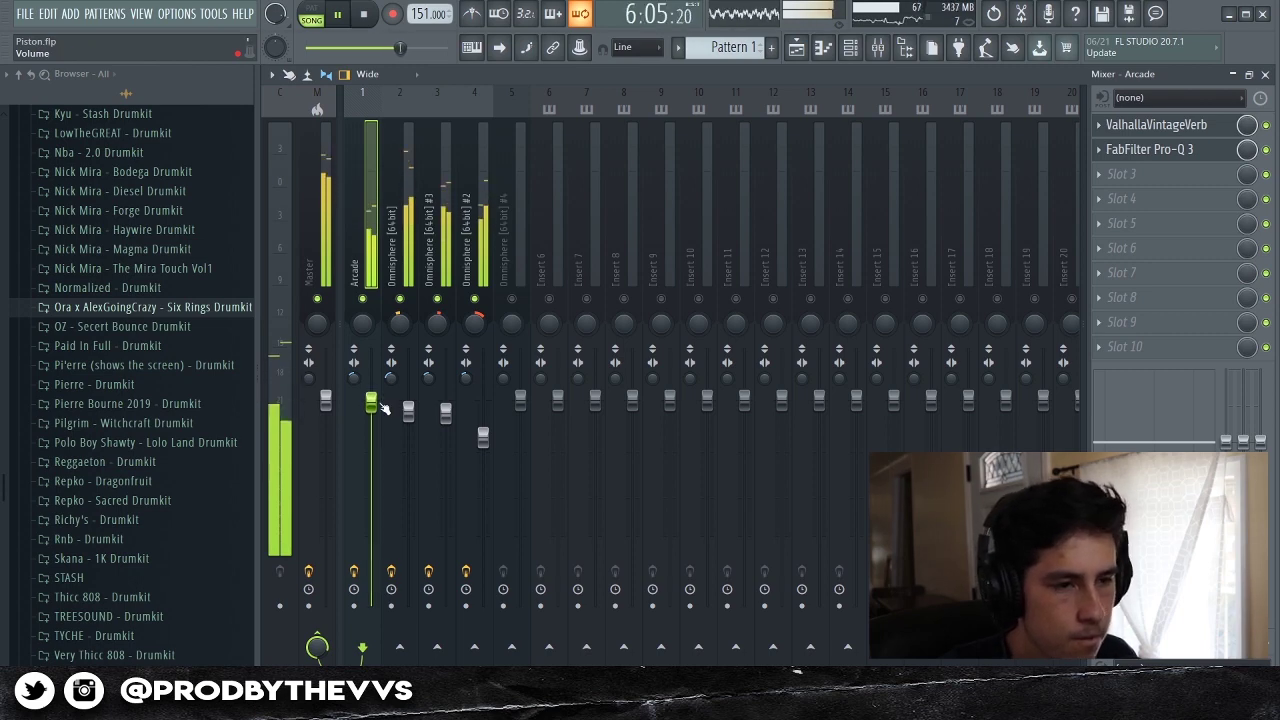
scroll(370, 403, "down", 2)
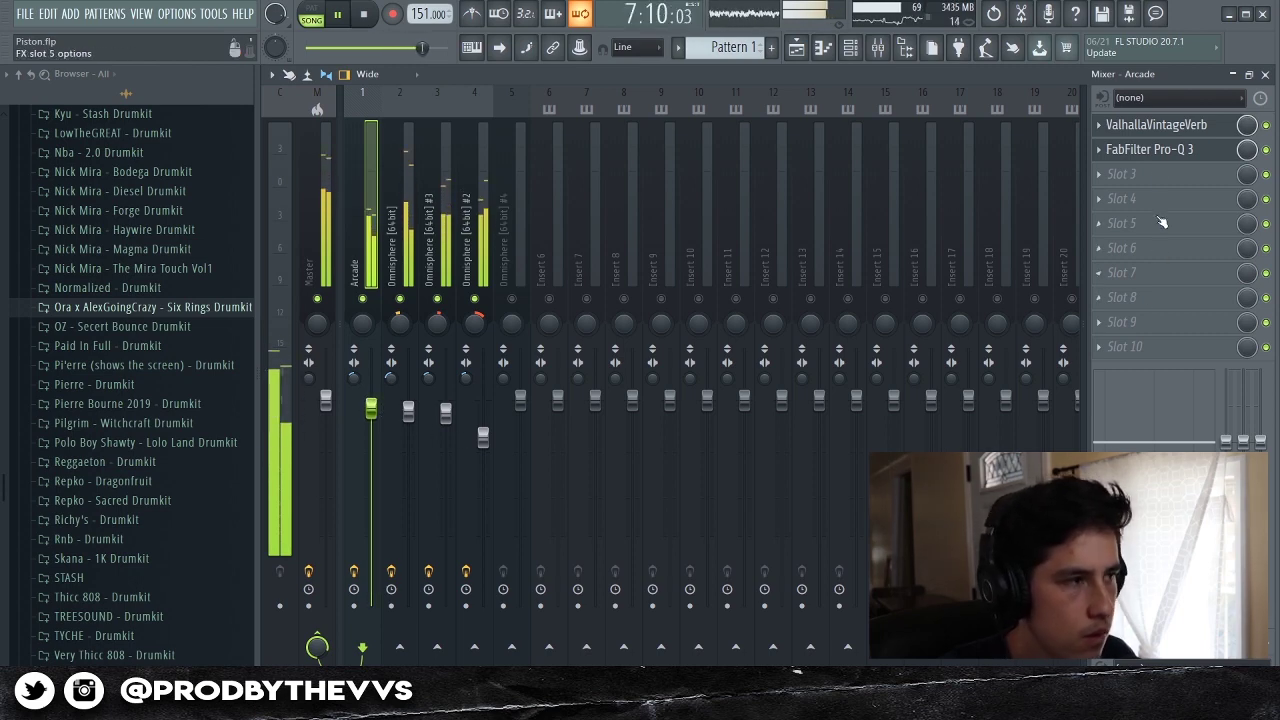
left_click(1150, 149)
key("space")
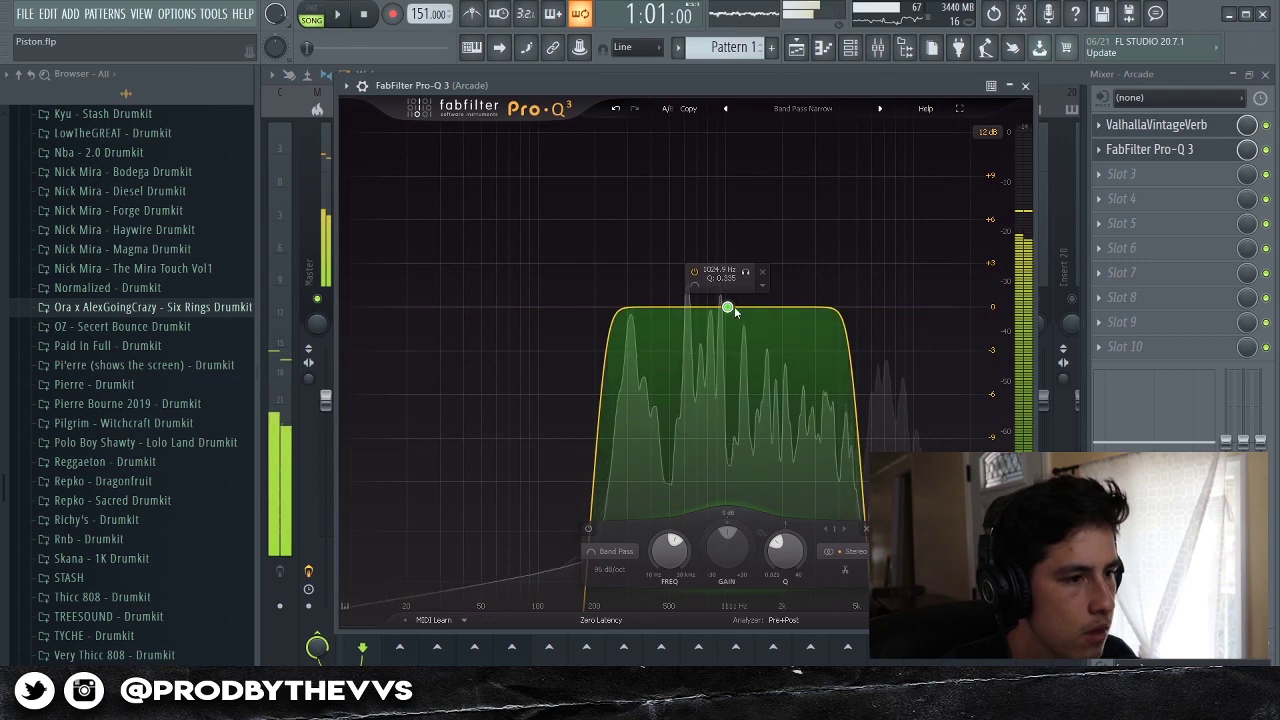
left_click(1060, 84)
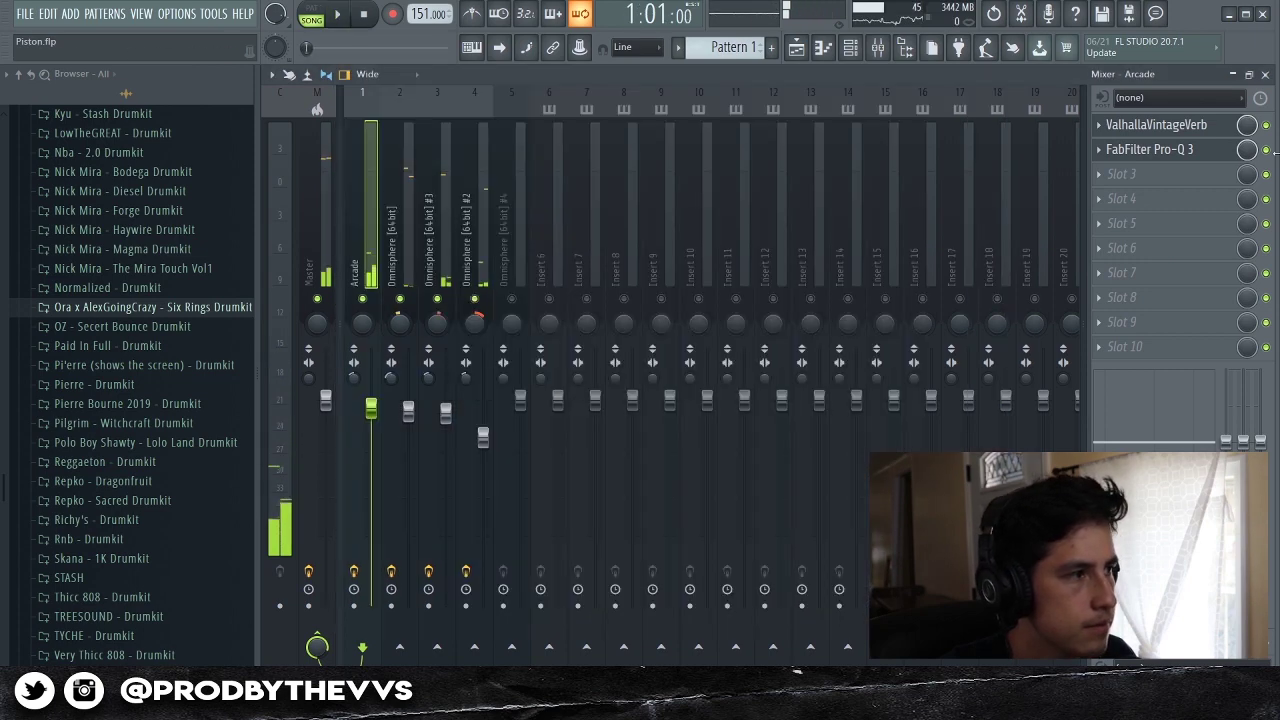
Roll off the highs of the first Omnisphere track in Fruity parametric EQ 2 by pulling band 7 down at about 2.8 kHz.
left_click(380, 229)
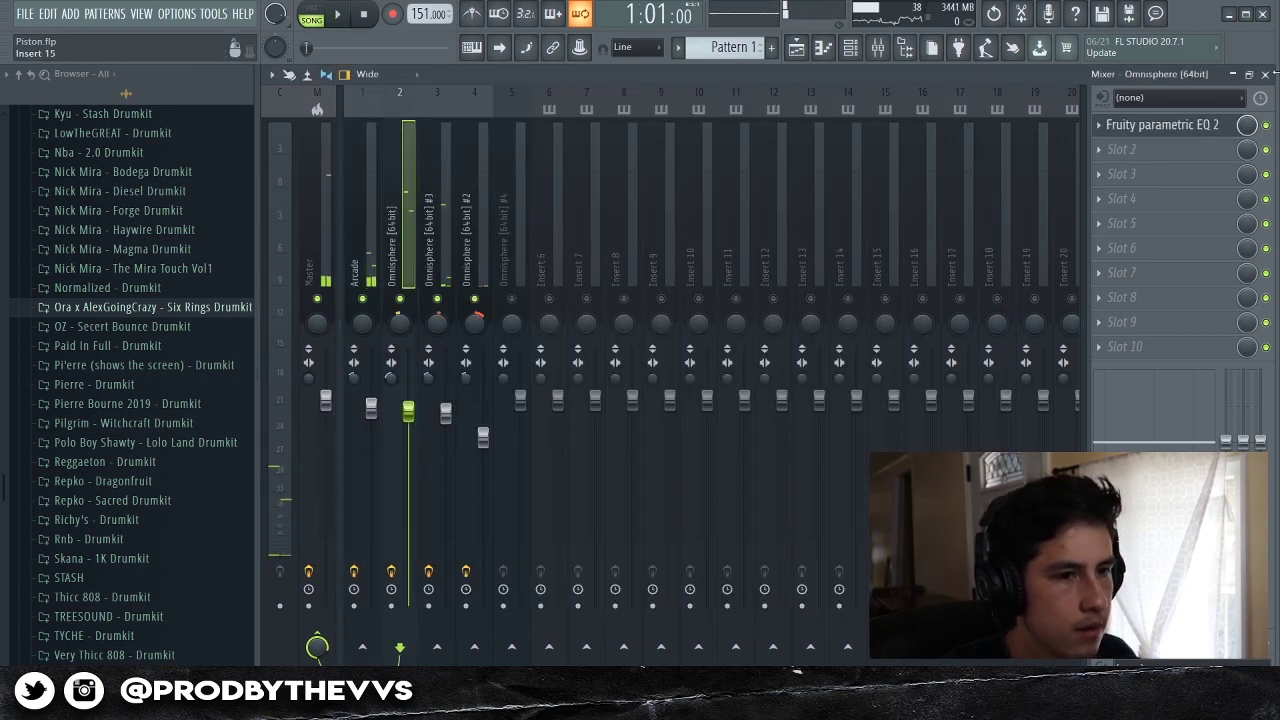
left_click(1160, 124)
left_click_drag(700, 371, 666, 440)
key("space")
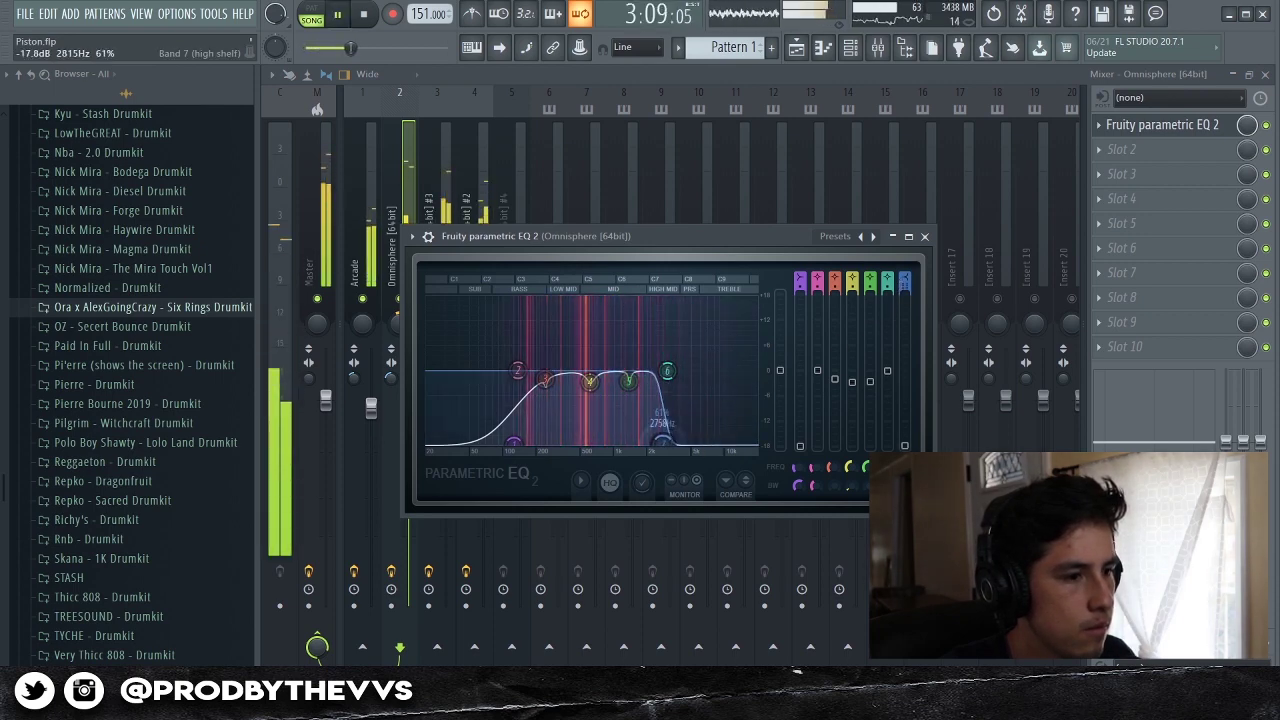
Shift band 7 in the first Omnisphere track's parametric EQ slightly higher in frequency to let more highs through.
left_click(450, 303)
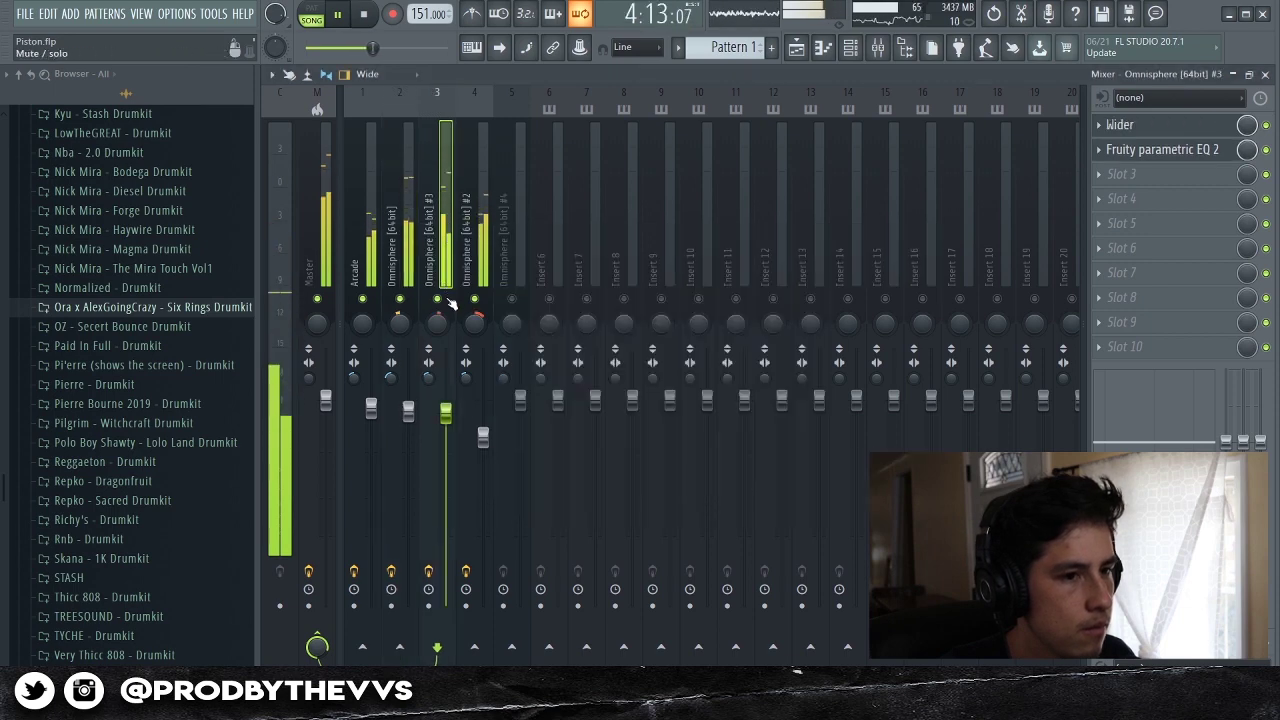
left_click(408, 250)
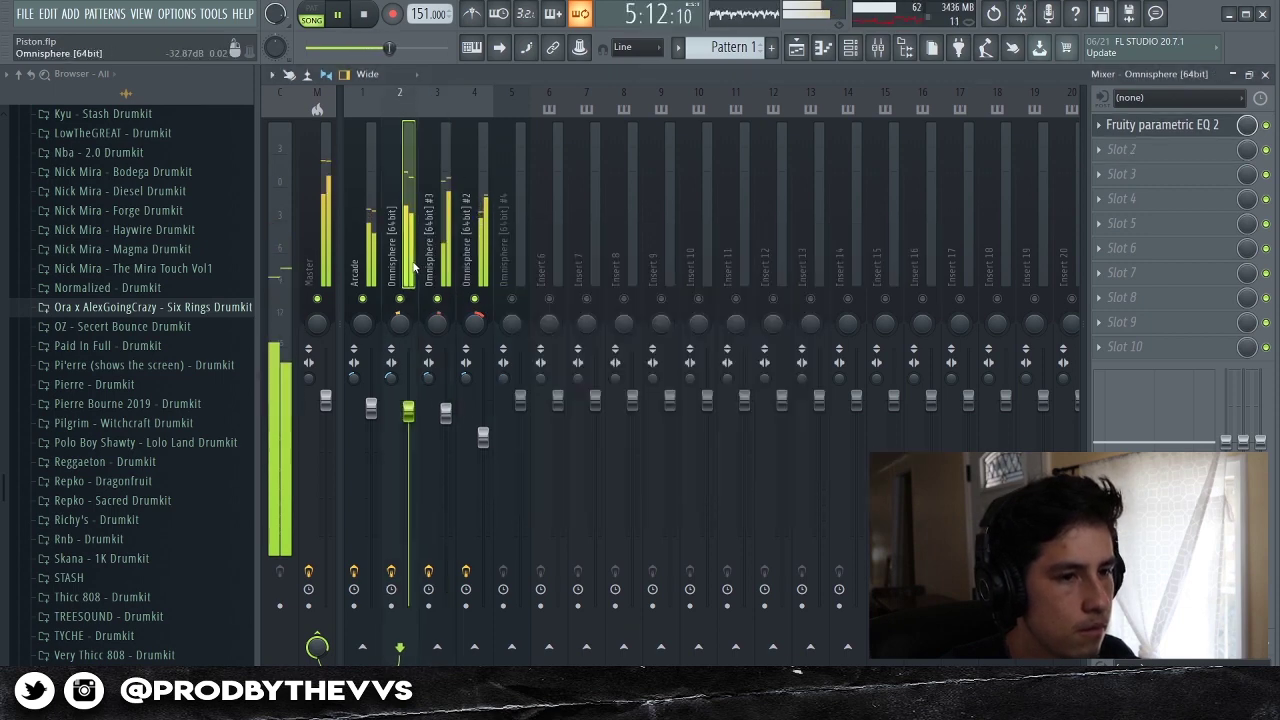
left_click(1160, 124)
left_click_drag(664, 440, 676, 440)
left_click(416, 182)
left_click(446, 200)
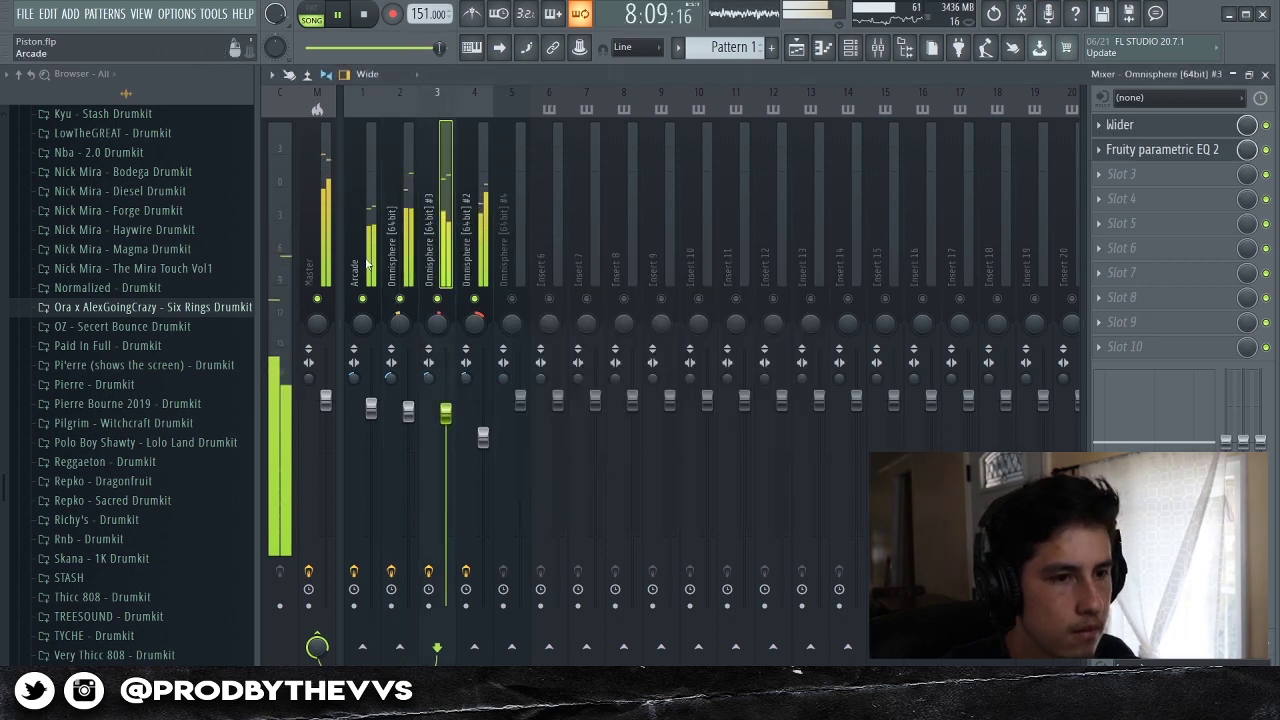
Widen the Arcade track's Pro-Q 3 band-pass to a Q of 0.165 with a higher centre, and add PanCake2 at about 30% mix.
left_click(370, 200)
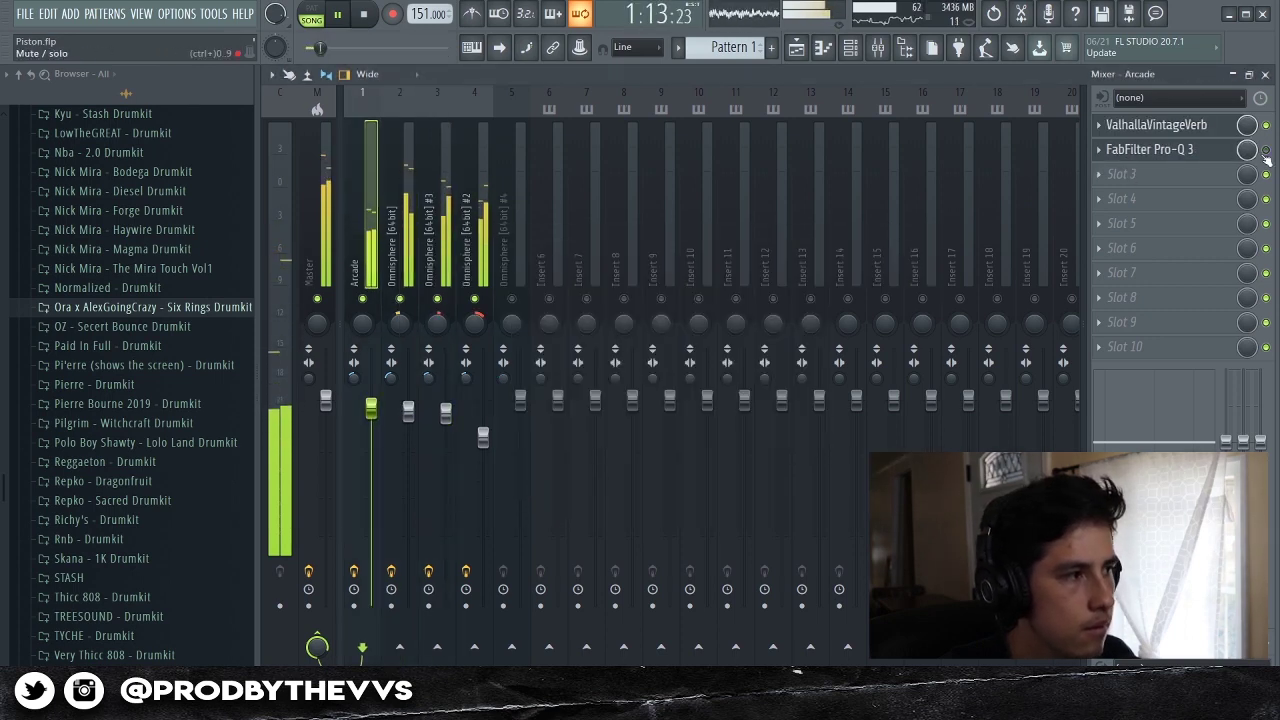
left_click(1150, 149)
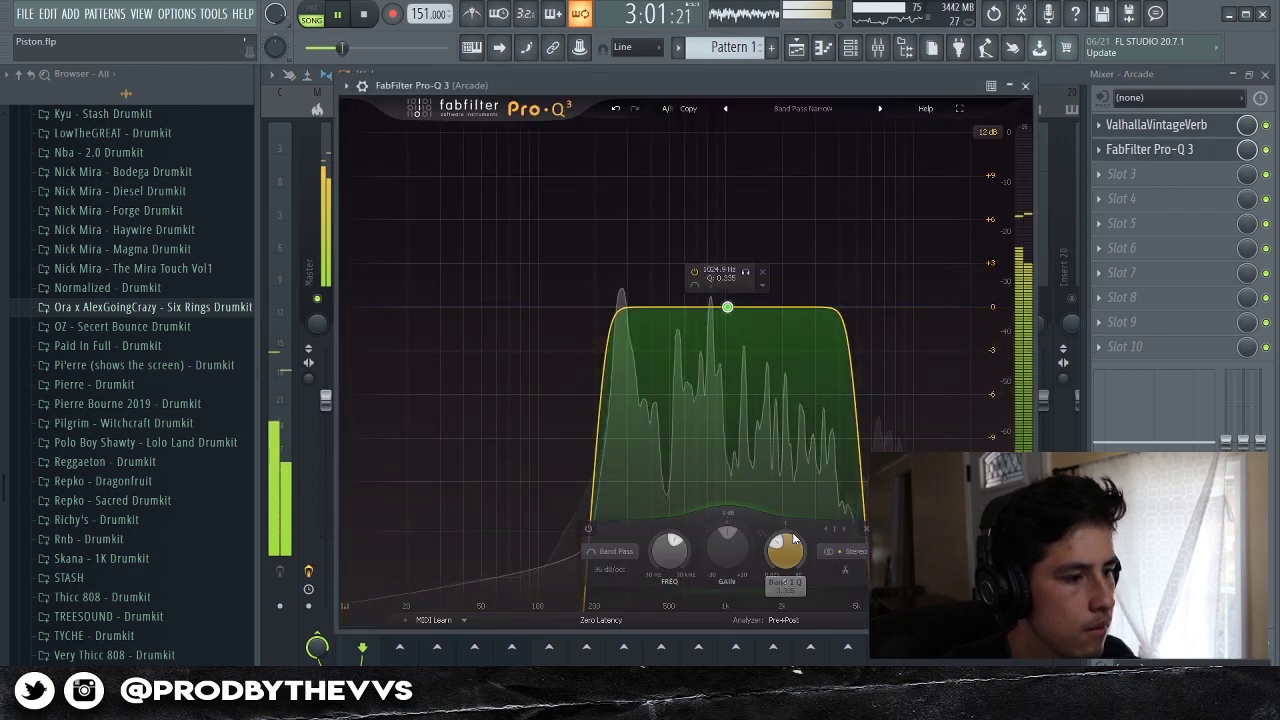
left_click_drag(793, 540, 793, 562)
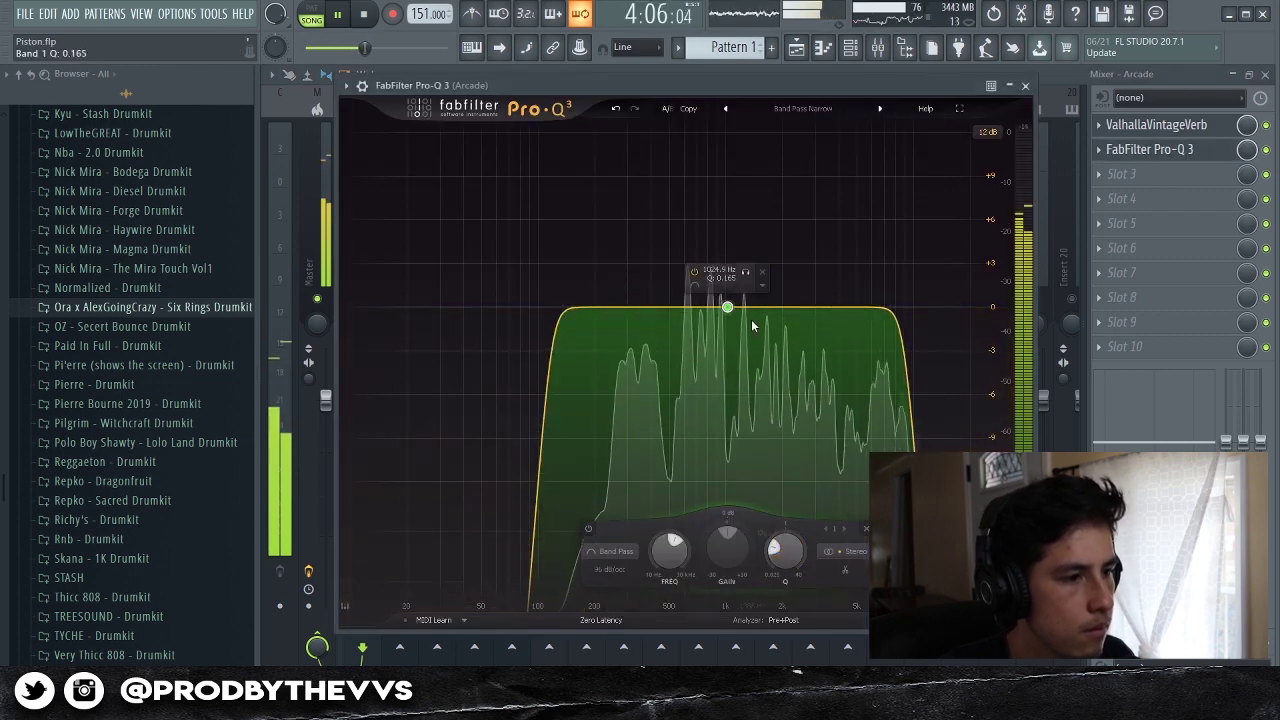
left_click_drag(725, 306, 765, 310)
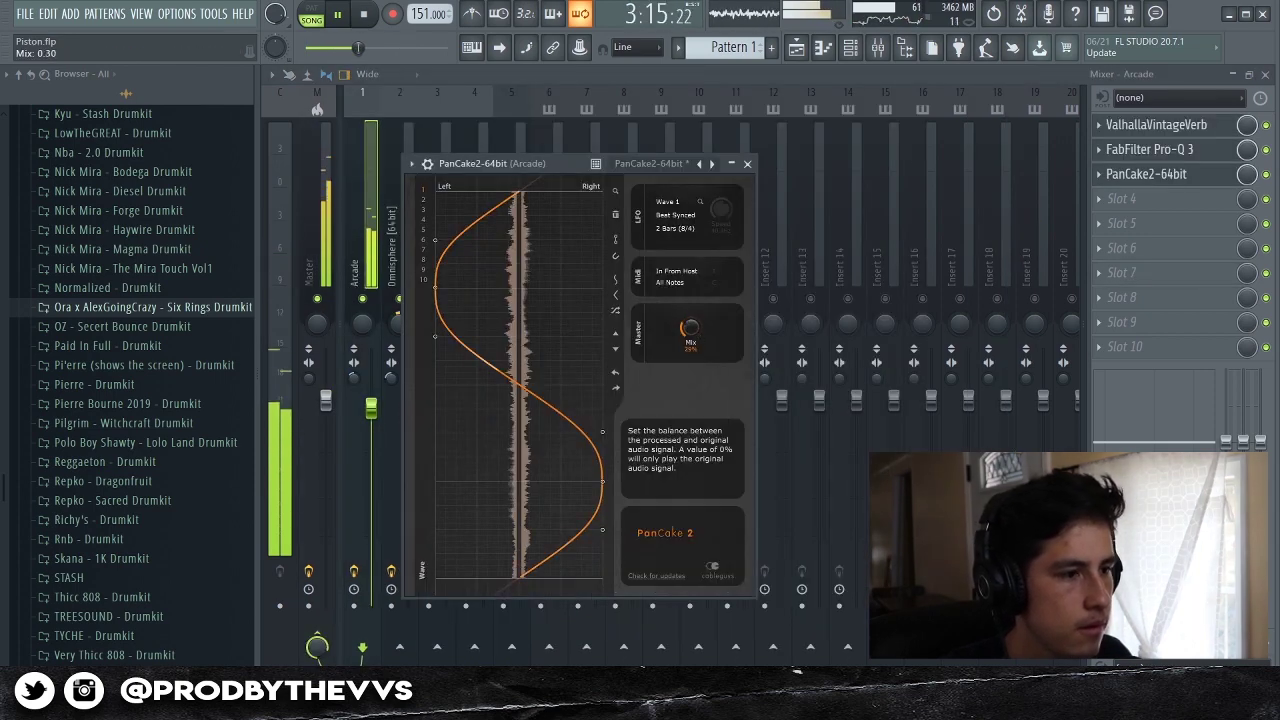
left_click(747, 163)
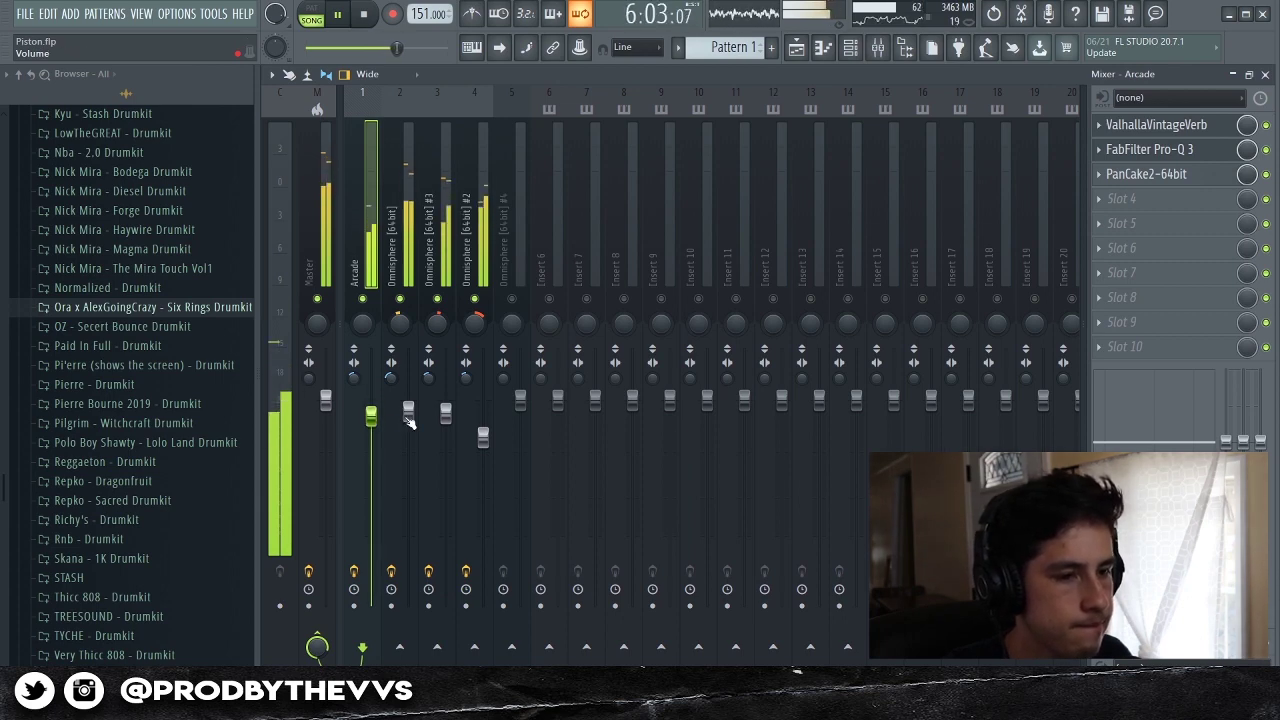
Lower the Arcade fader and bring Omnisphere #2 down slightly to balance them with the other layers.
left_click(437, 200)
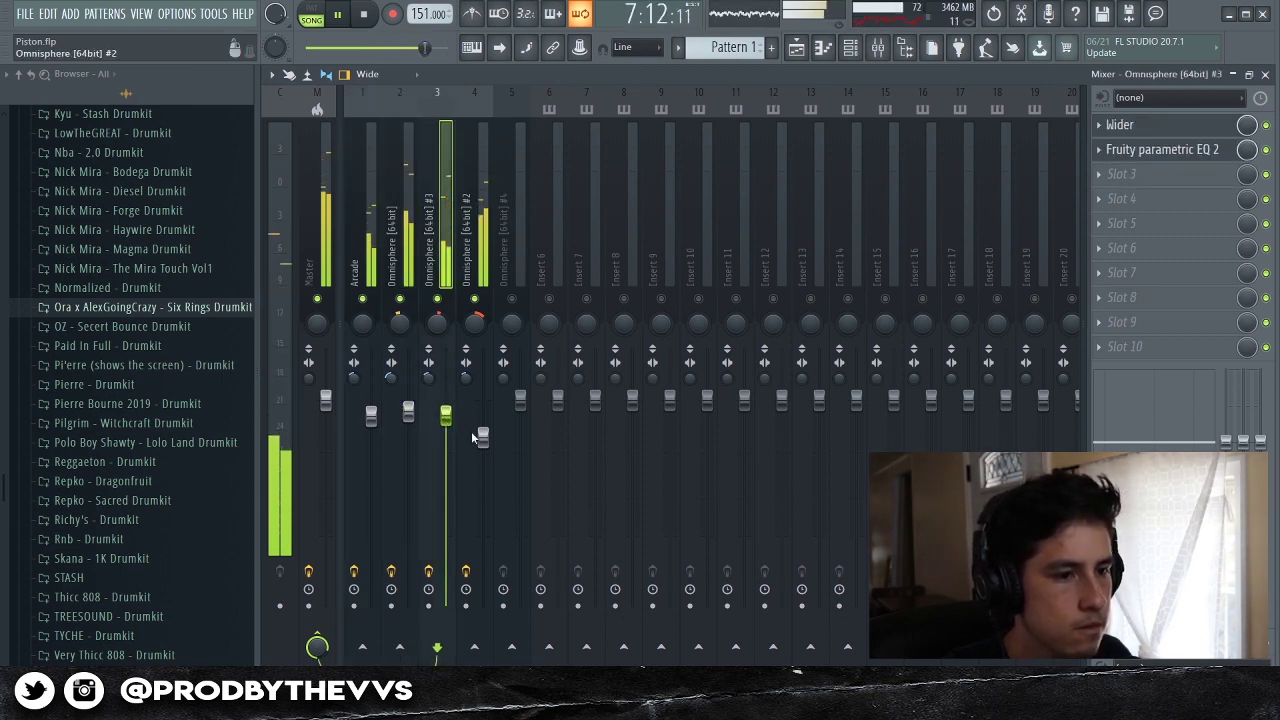
left_click(483, 437)
left_click_drag(487, 441, 484, 445)
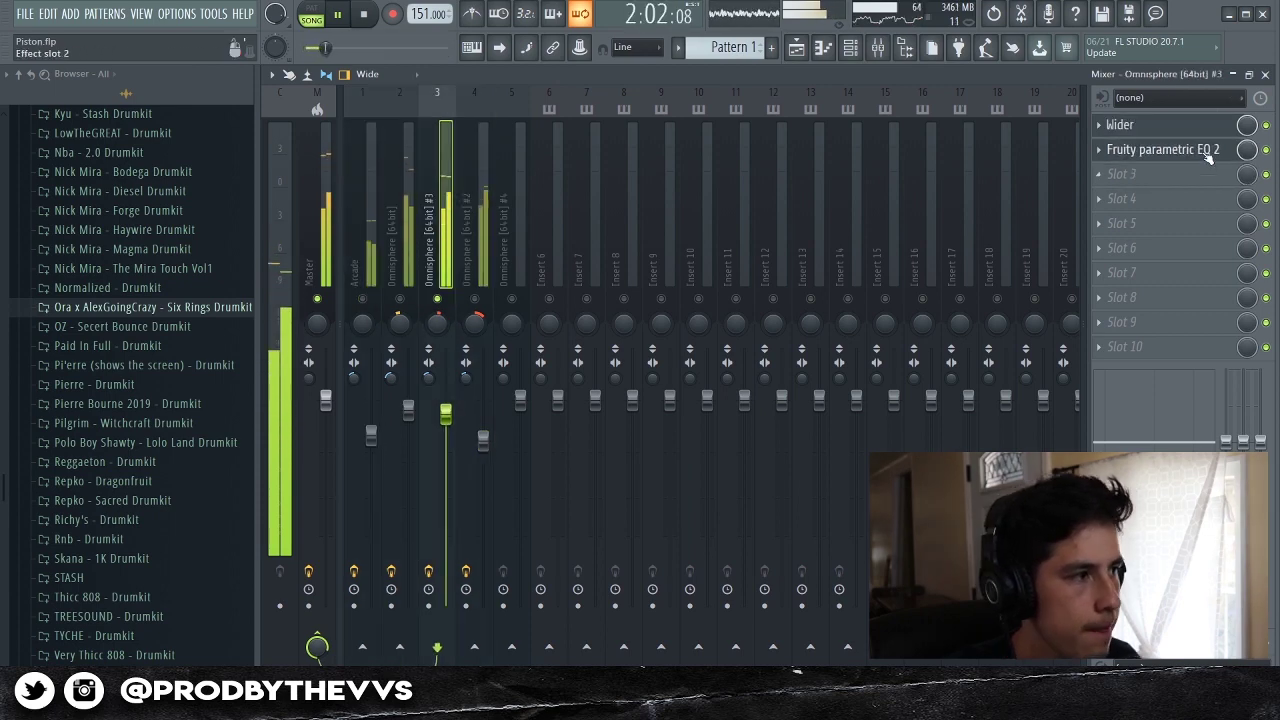
Dip band 3 slightly in the soloed Omnisphere #3 track's parametric EQ and shift low-cut band 1 a little lower in frequency.
left_click(1208, 152)
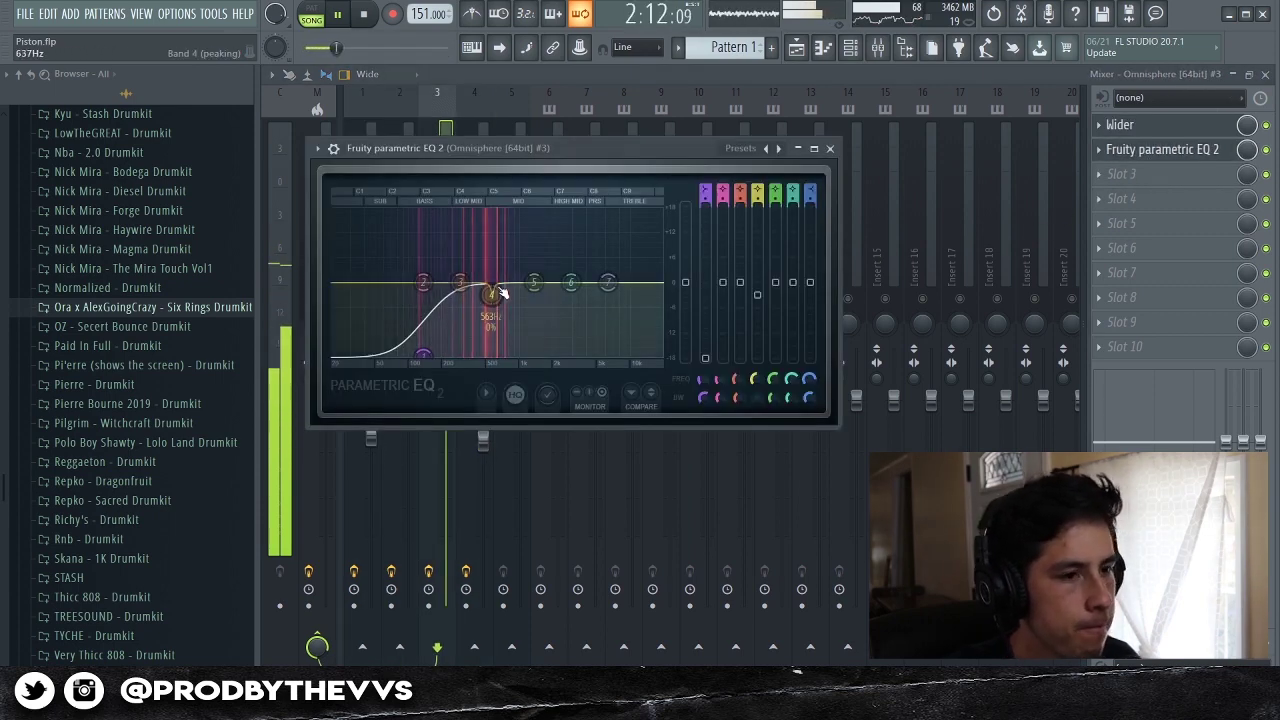
mouse_move(461, 282)
left_mouse_down()
mouse_move(466, 209)
mouse_move(470, 290)
left_mouse_up()
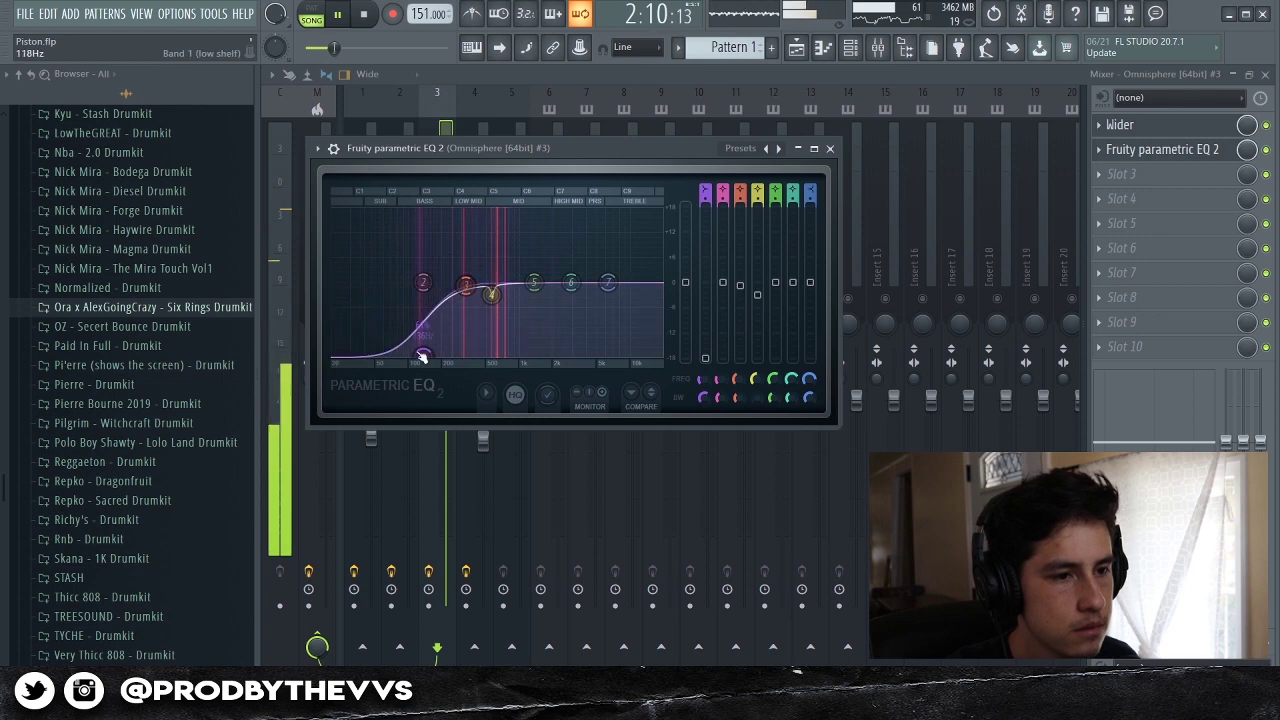
left_click_drag(422, 351, 430, 350)
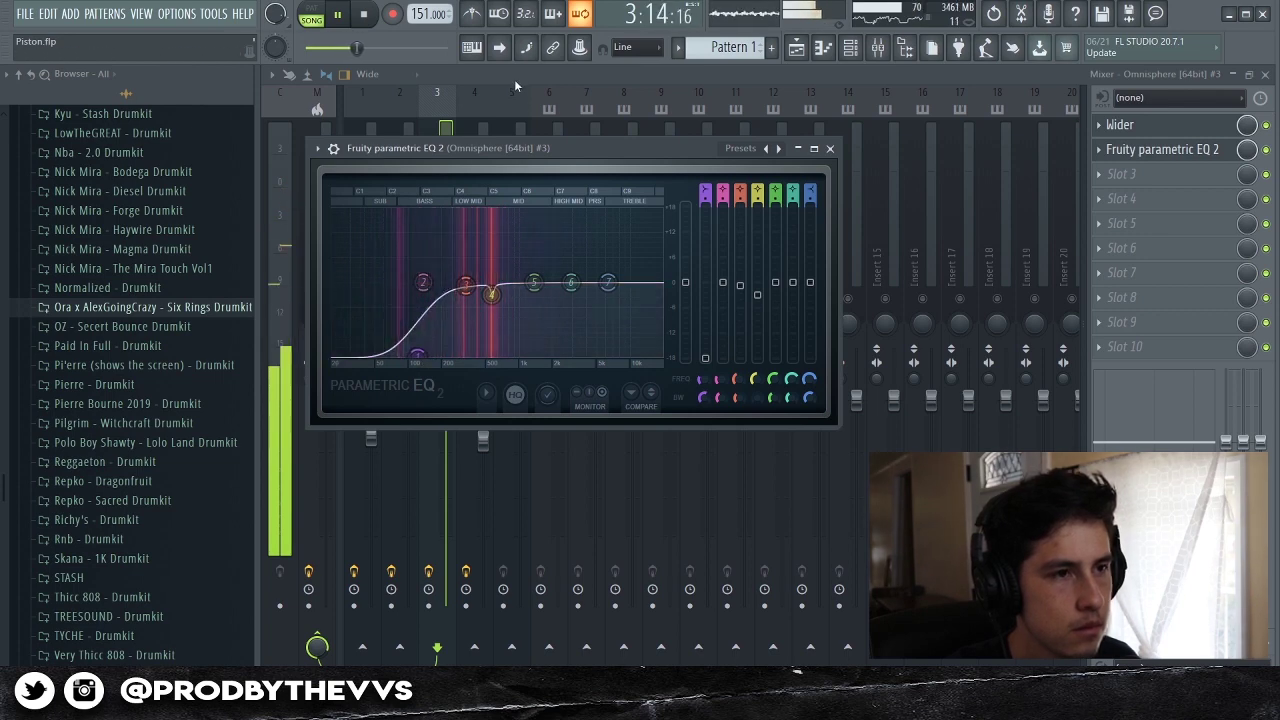
key("Escape")
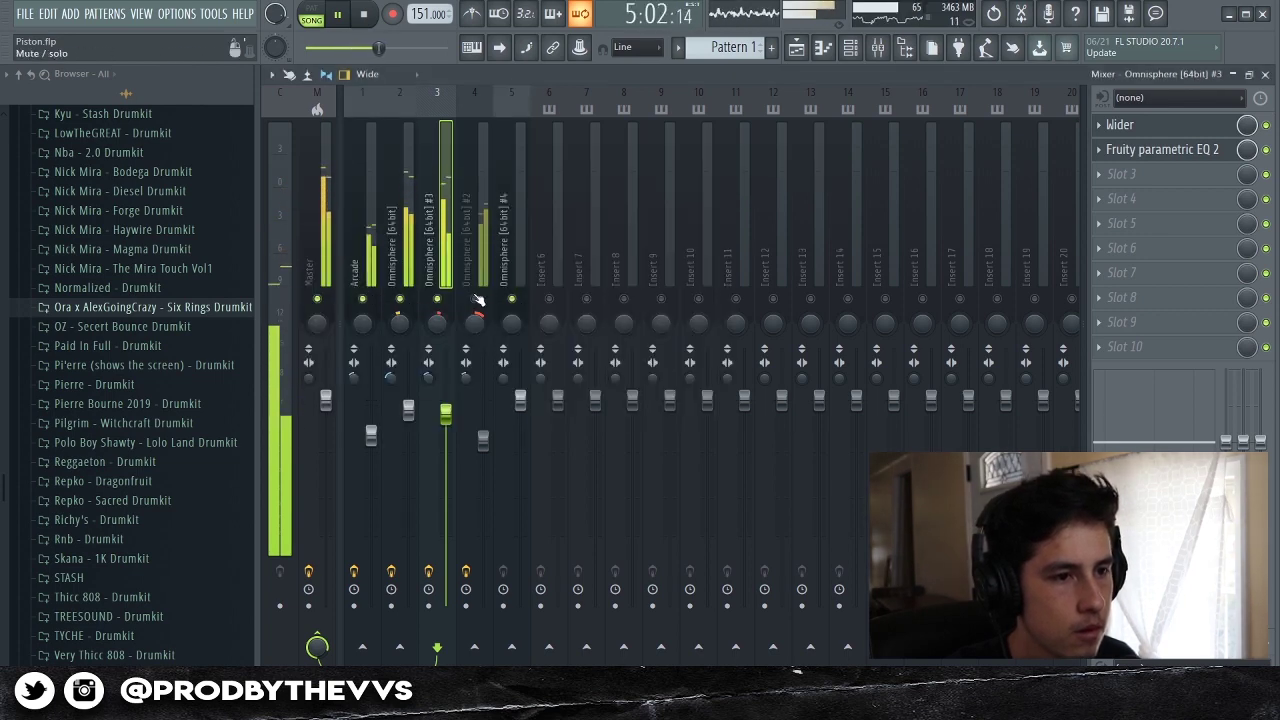
Mute Omnisphere #4 and fine-tune the Omnisphere #3 fader against the other playing layers.
left_click(512, 299)
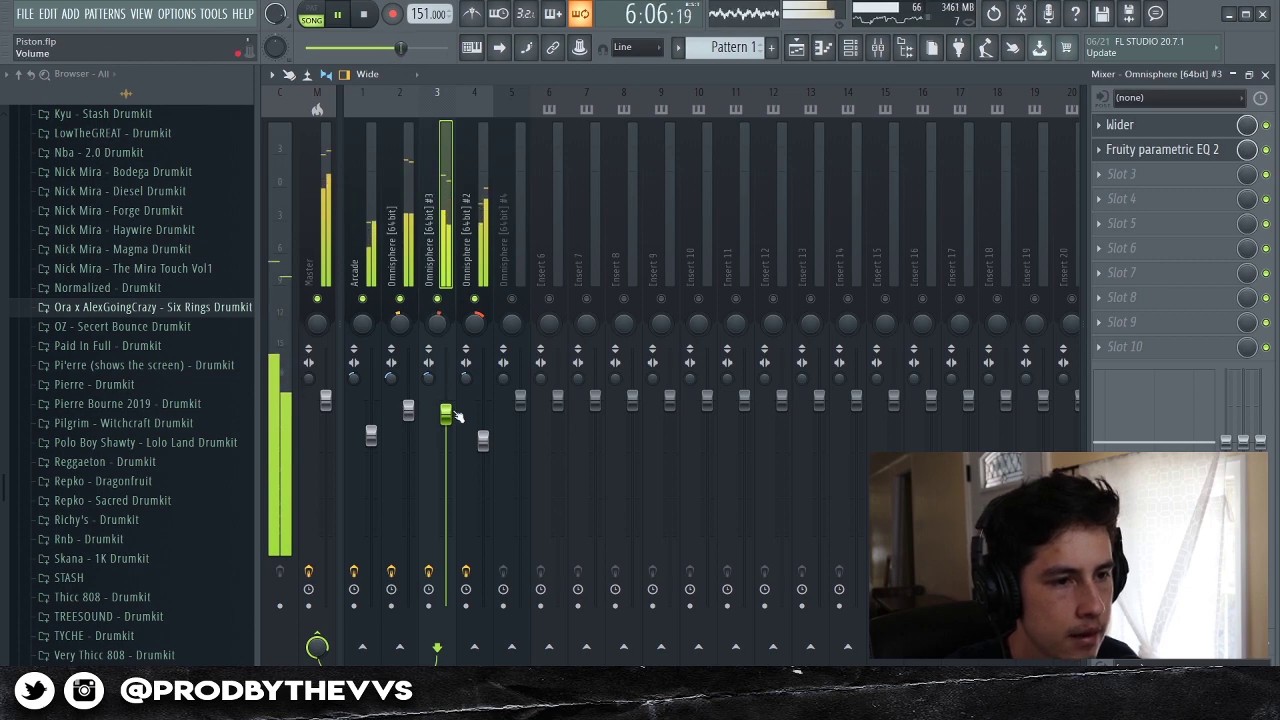
left_click_drag(455, 416, 455, 419)
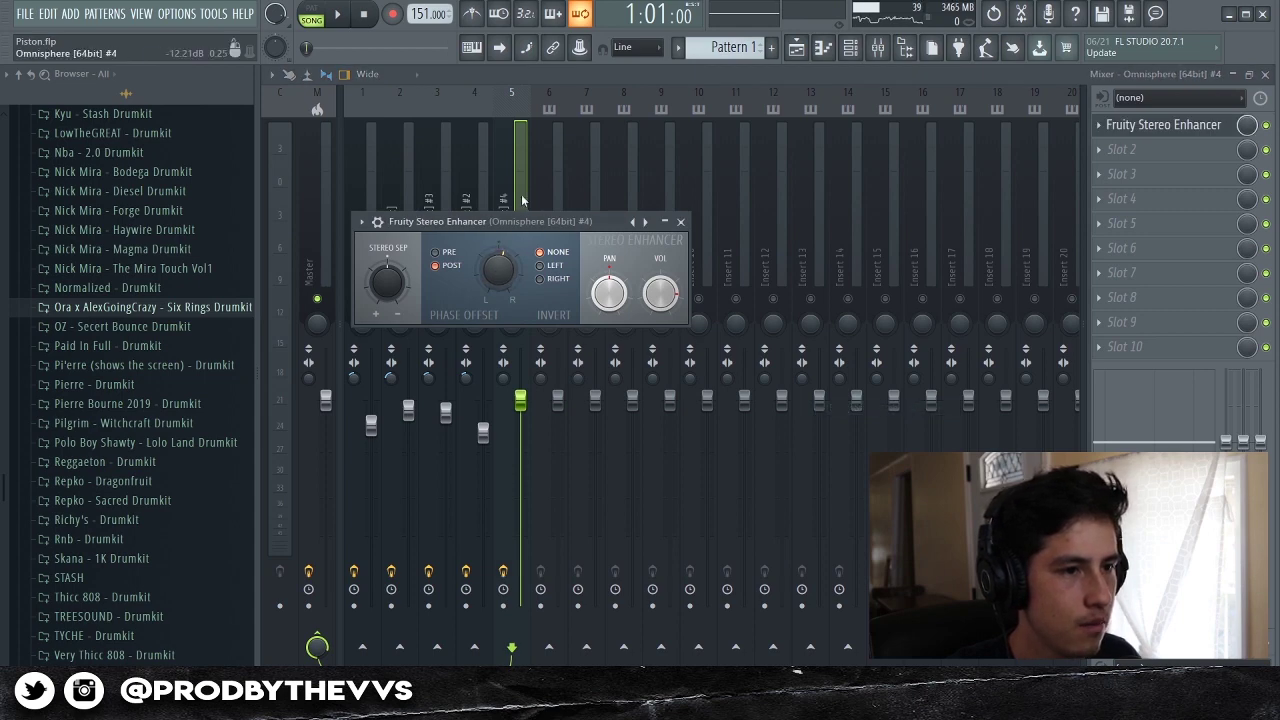
Lower the Omnisphere #4 fader to 89% while the full melody plays.
left_click(521, 200)
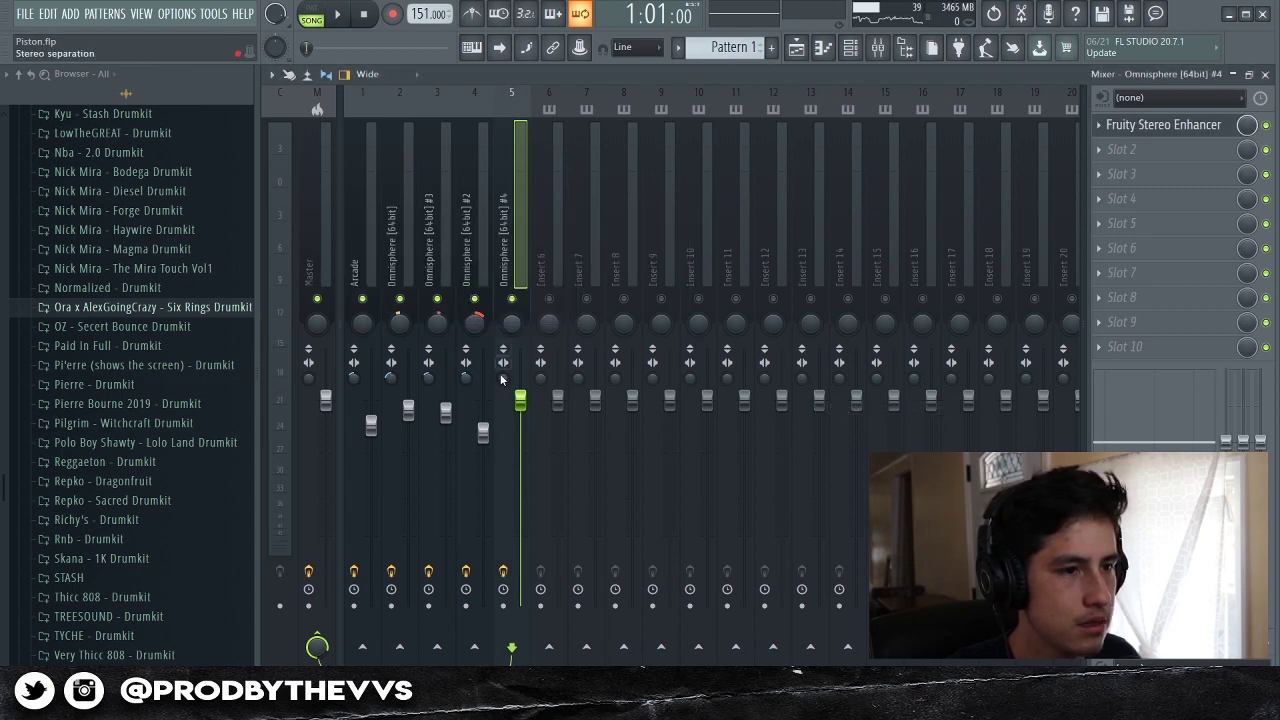
key("space")
left_click_drag(520, 400, 520, 405)
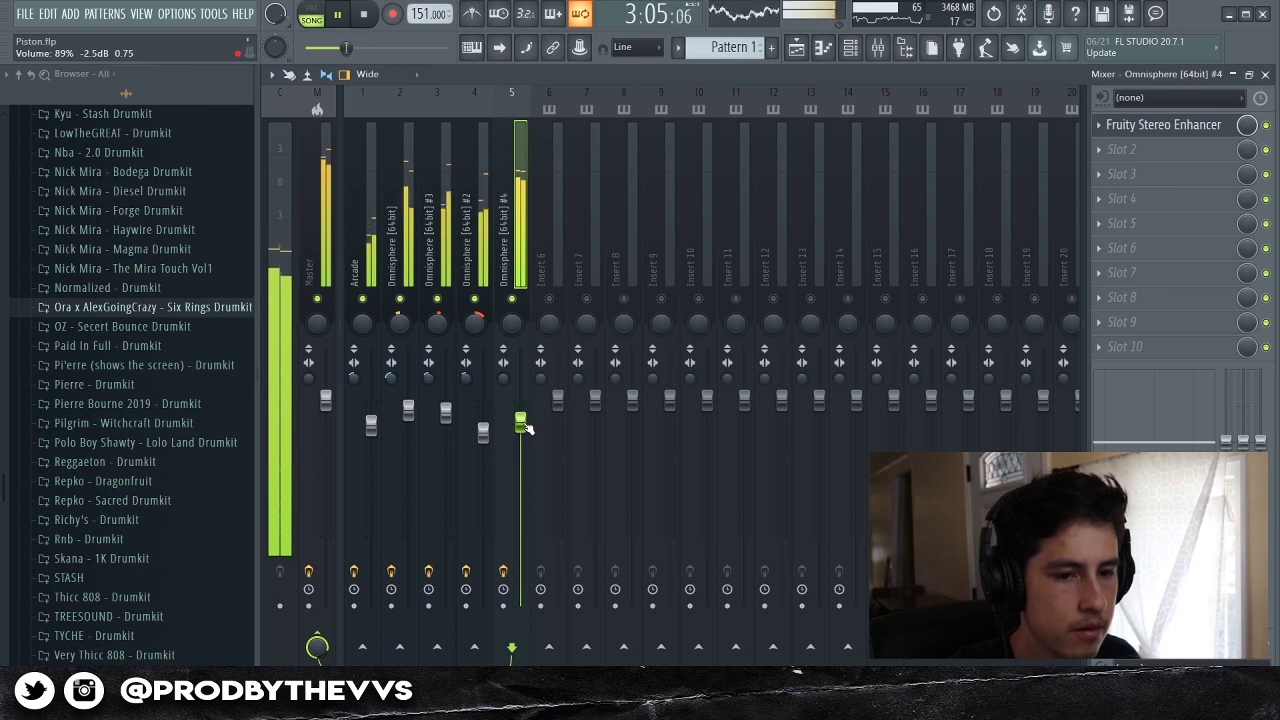
Solo Omnisphere #3 and set low-cut band 1 in its parametric EQ to 146 Hz with a gentler slope than Steep 6.
left_click(437, 200)
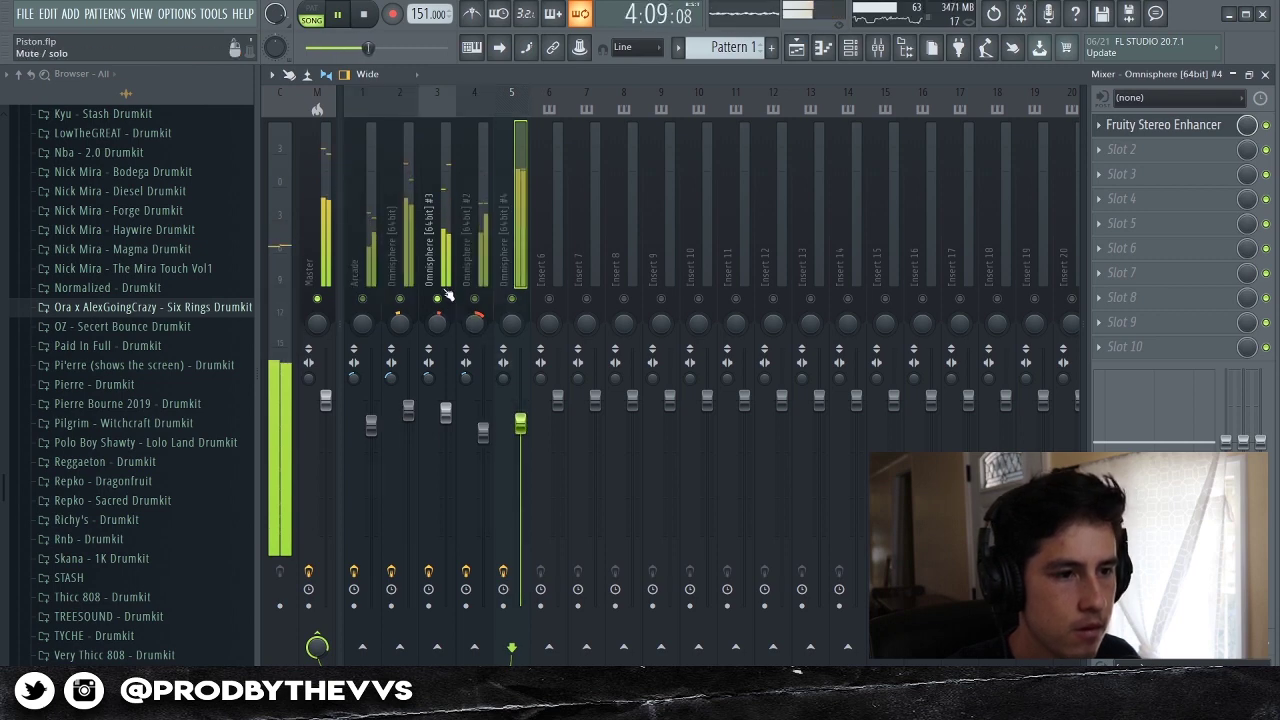
left_click(1188, 153)
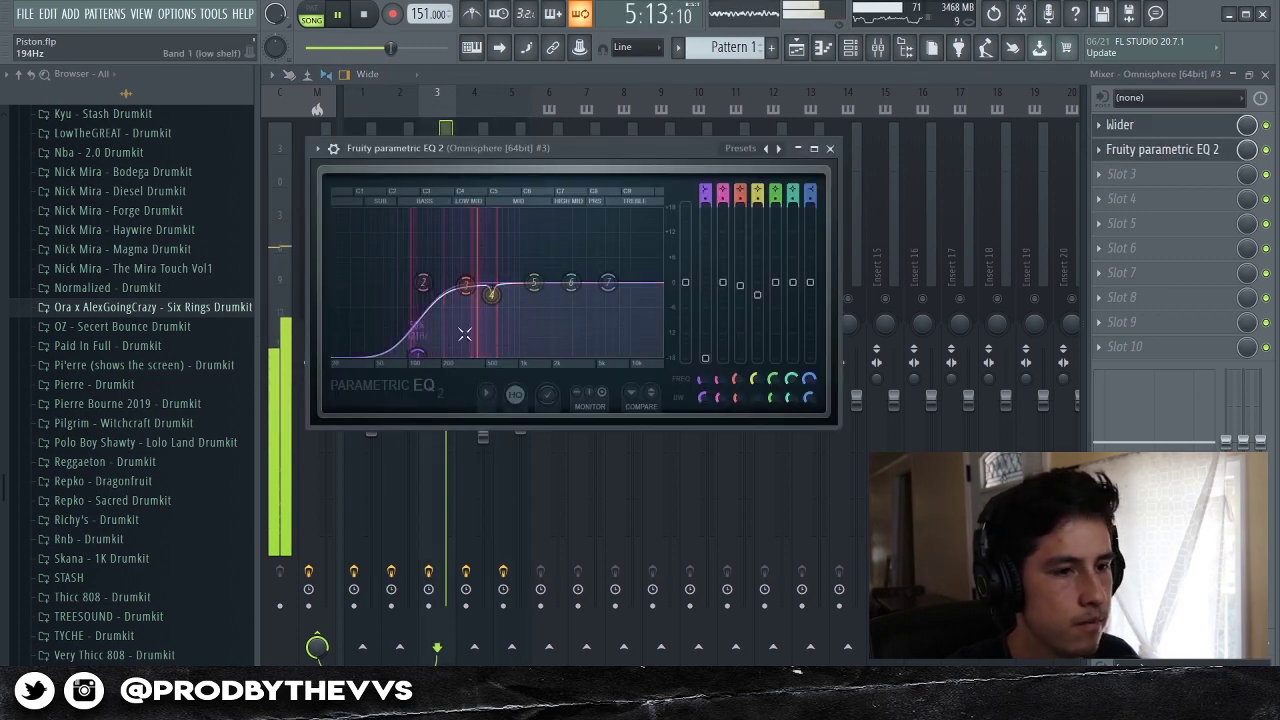
left_click_drag(417, 355, 424, 356)
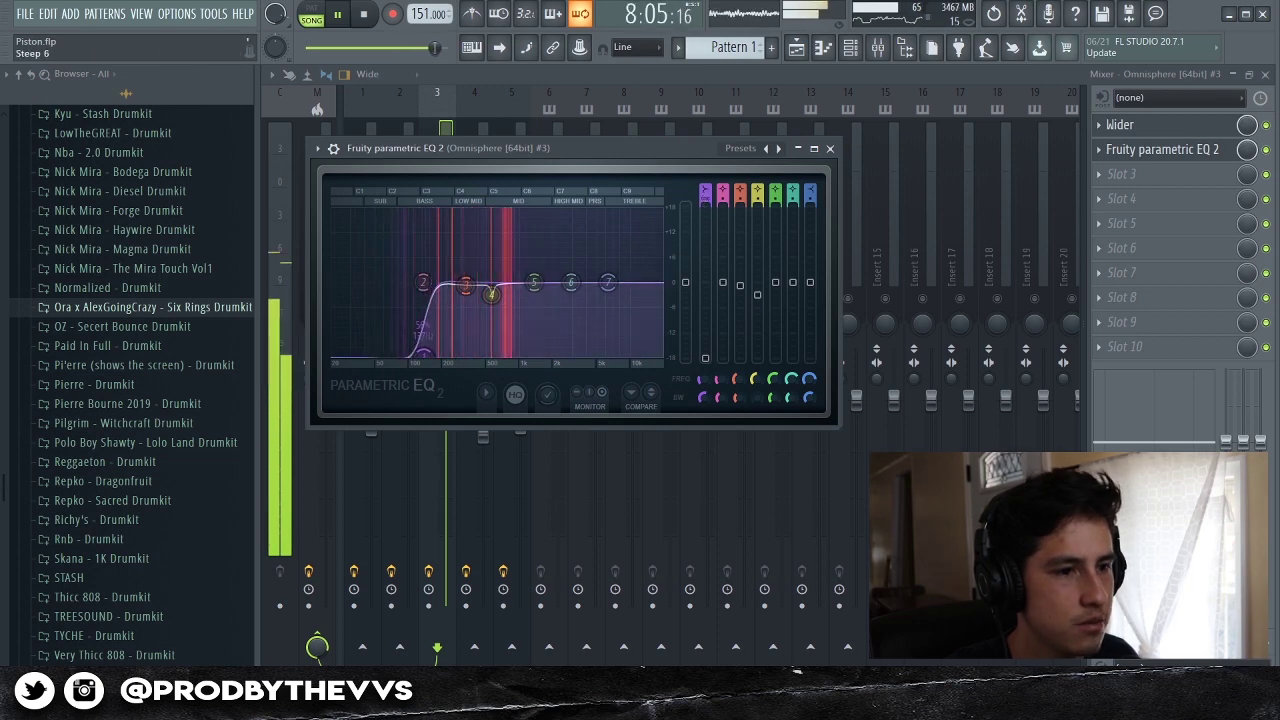
right_click(710, 209)
left_click(711, 211)
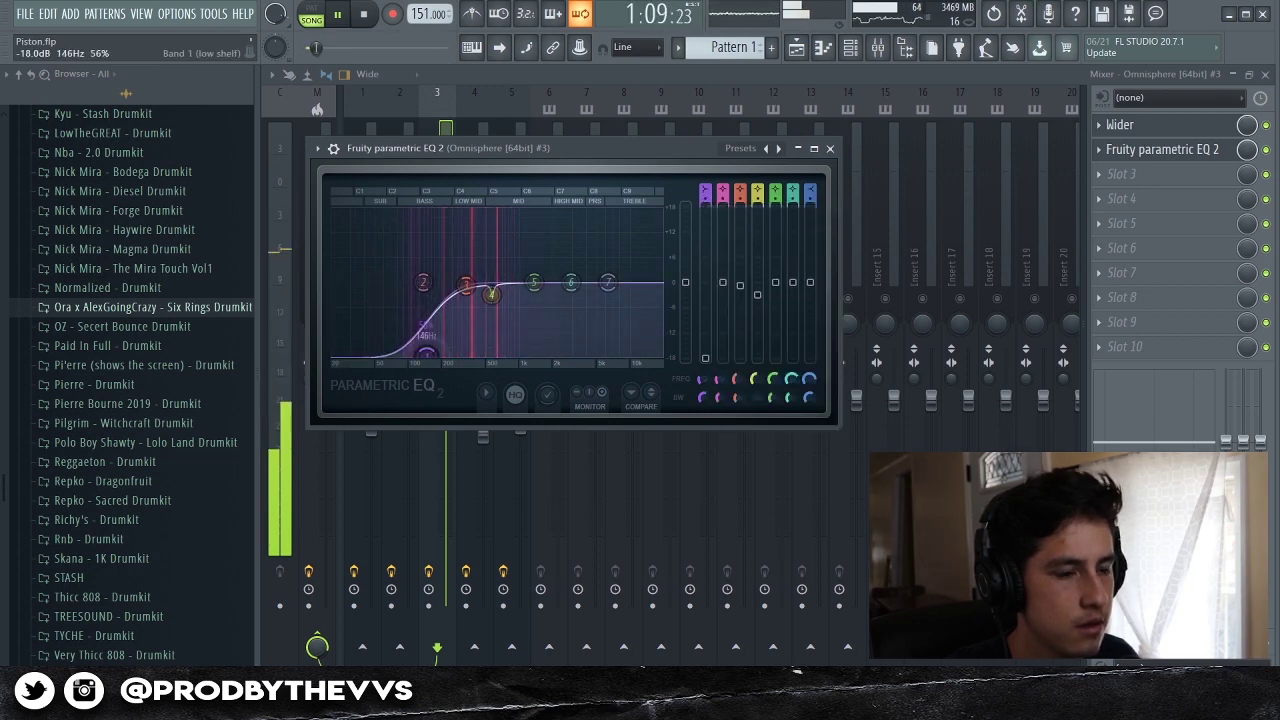
Audition the first Omnisphere track in solo, and bring all the layers back in.
left_click(512, 90)
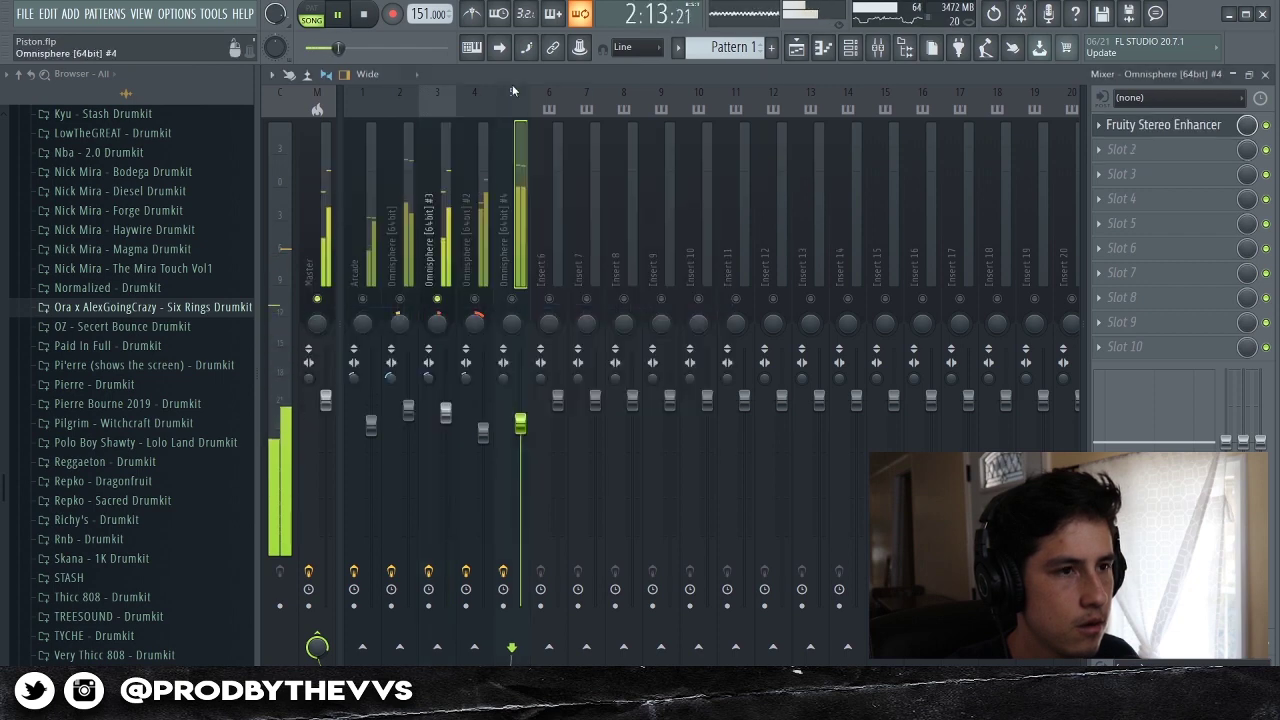
key("space")
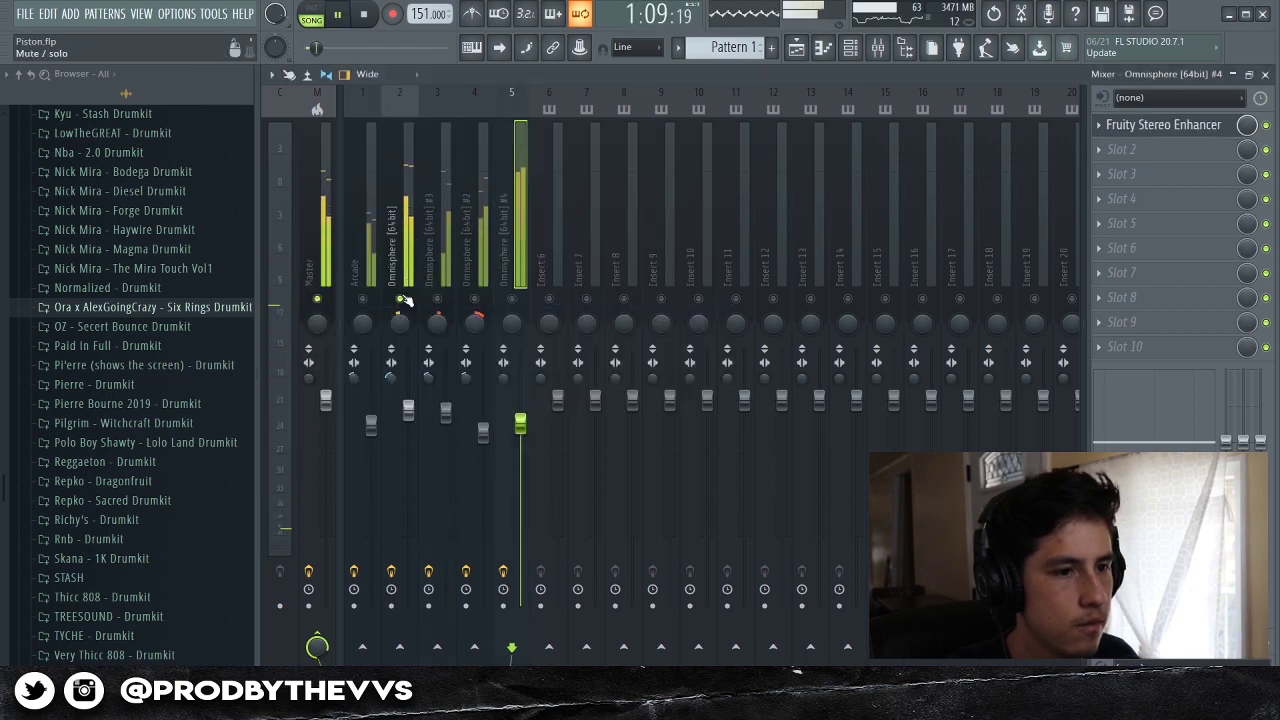
left_click(472, 290)
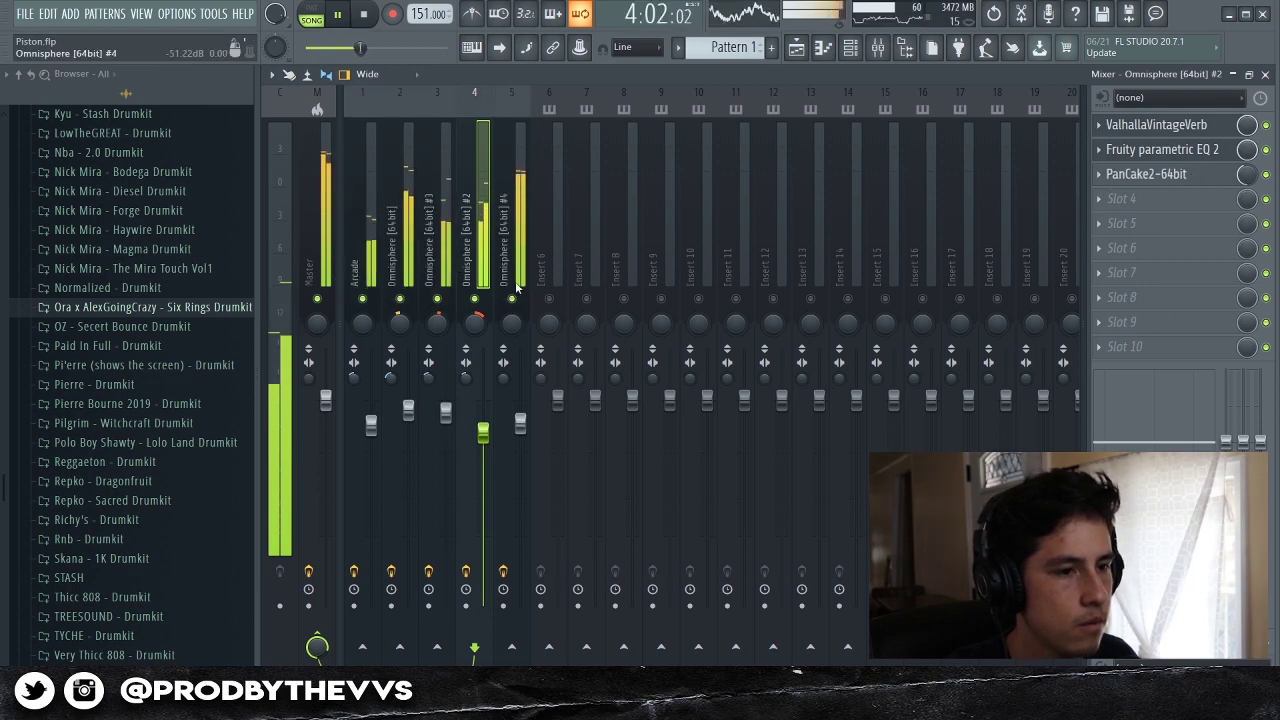
Fine-tune the Omnisphere #4 fader to 88% against the full melody.
left_click(520, 427)
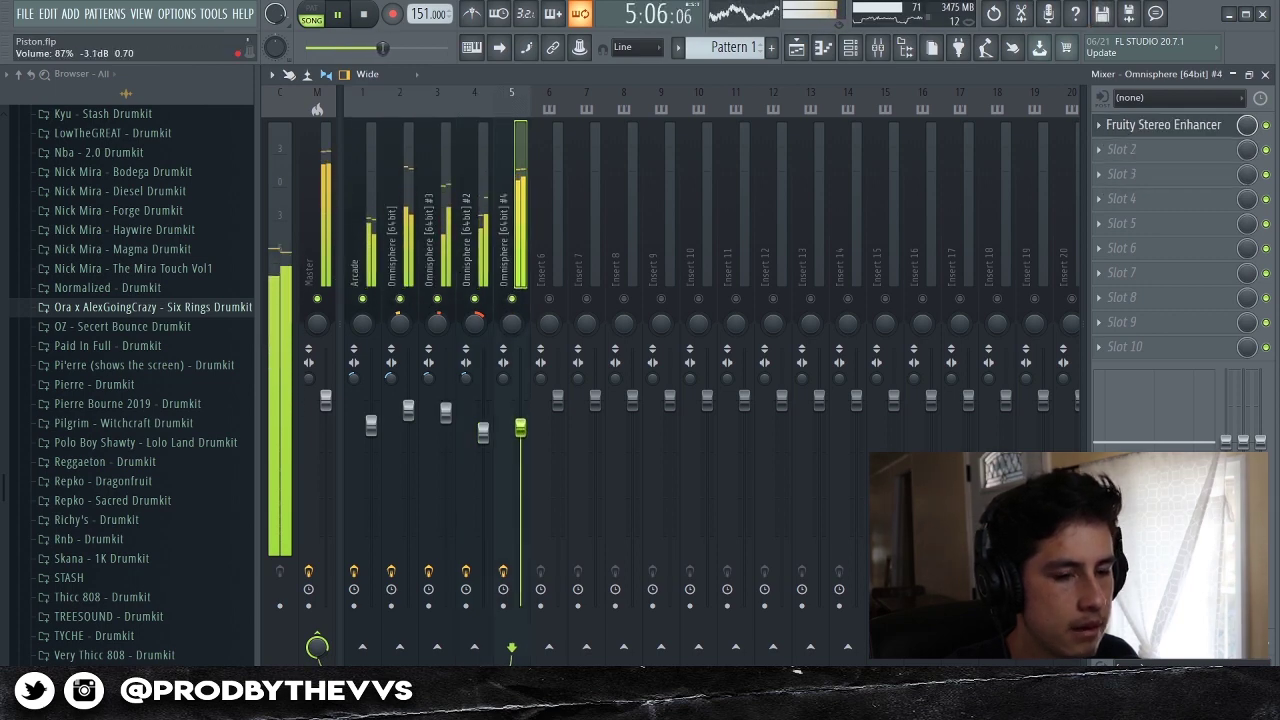
mouse_move(520, 427)
left_mouse_down()
mouse_move(522, 439)
mouse_move(520, 428)
left_mouse_up()
key("space")
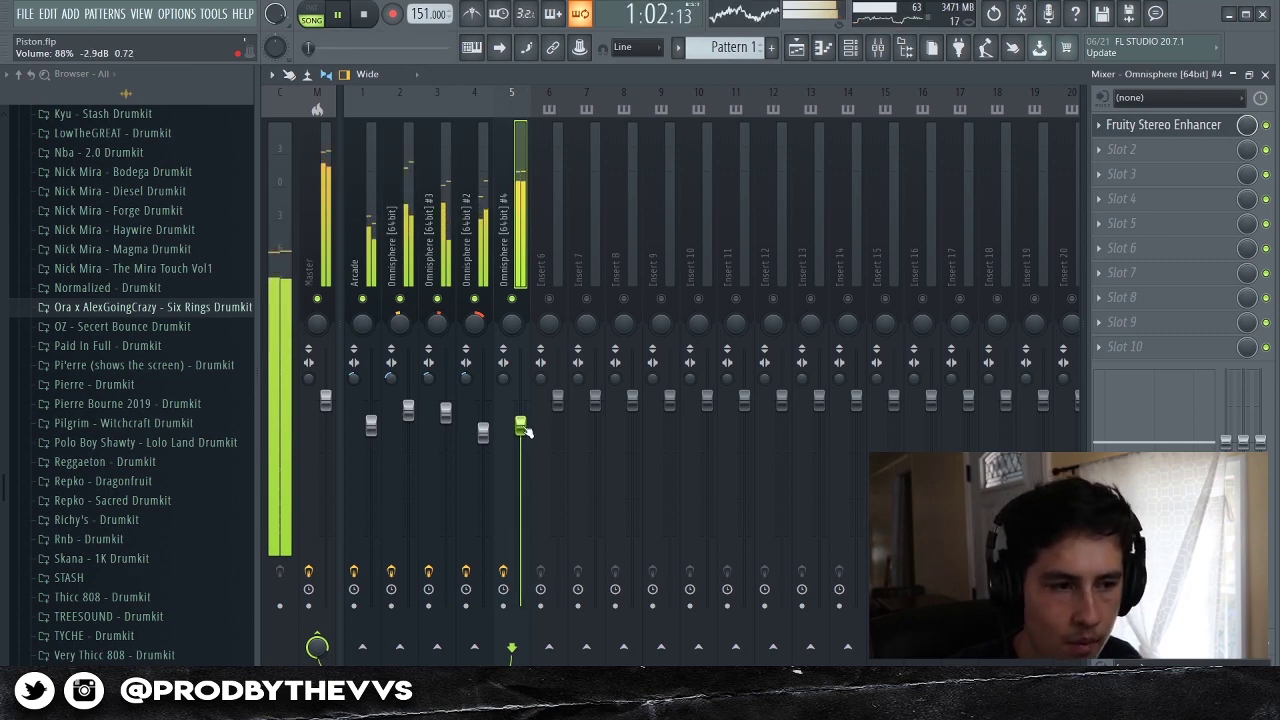
Review the melody layers in the channel rack and the effect chains of the Omnisphere mixer tracks.
left_click(850, 50)
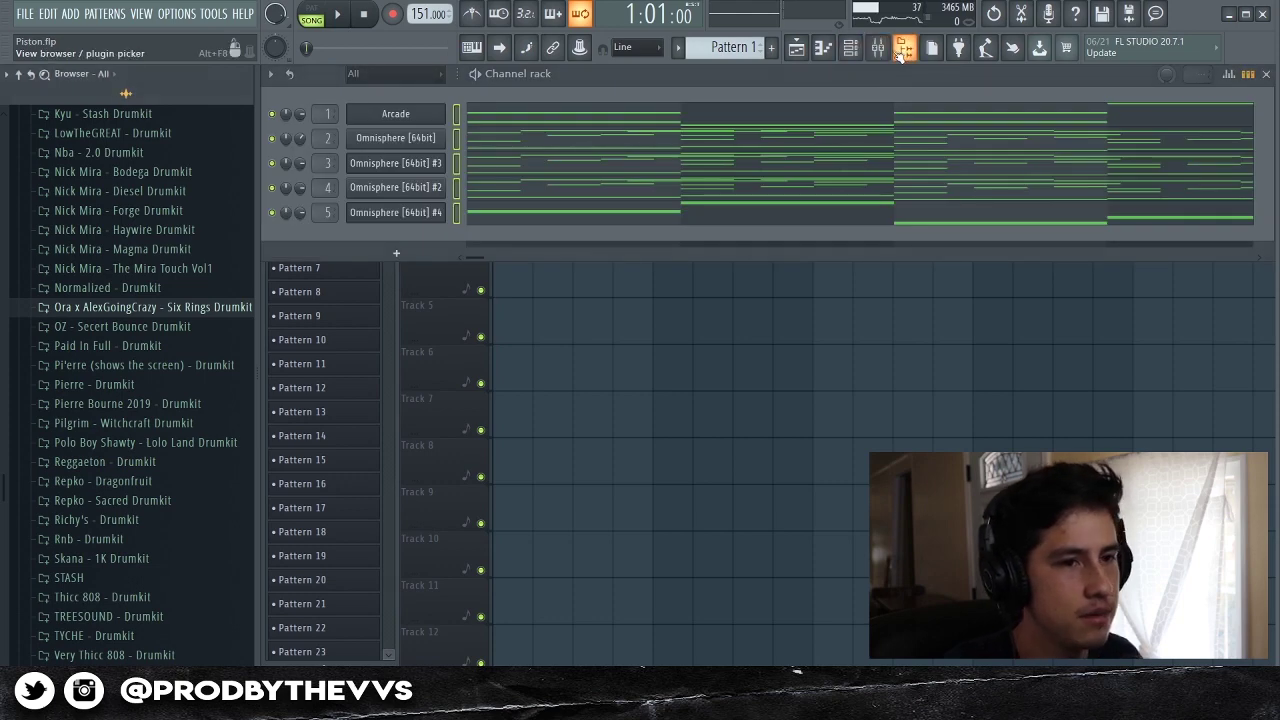
left_click(877, 49)
left_click(484, 225)
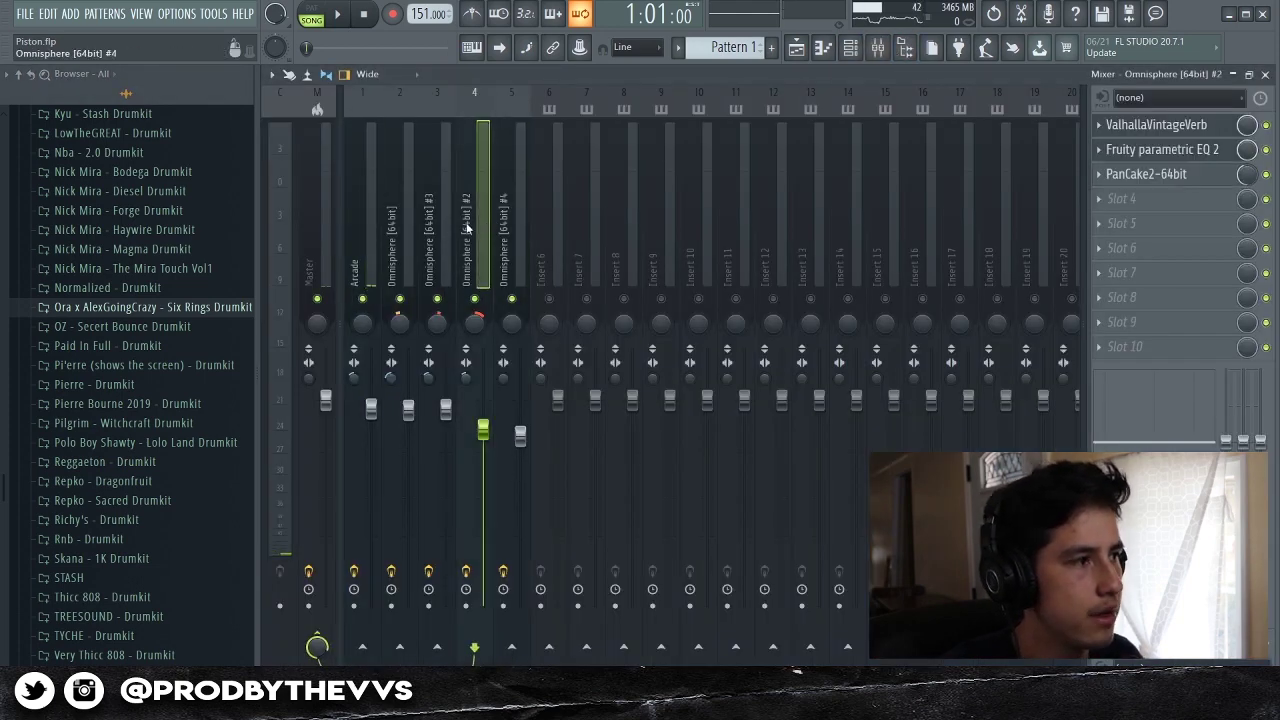
left_click(437, 233)
left_click(404, 238)
Reorder the Arcade track's effects so PanCake2 sits before FabFilter Pro-Q 3.
left_click(360, 234)
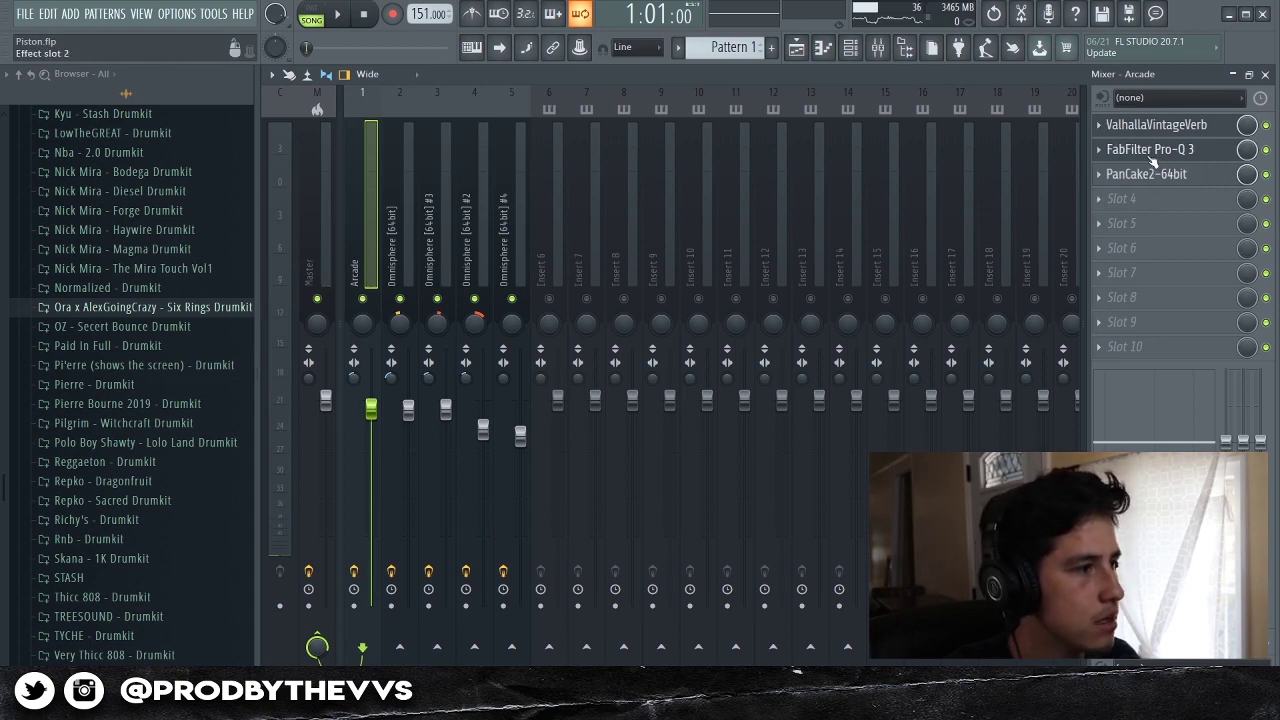
key("alt+Up")
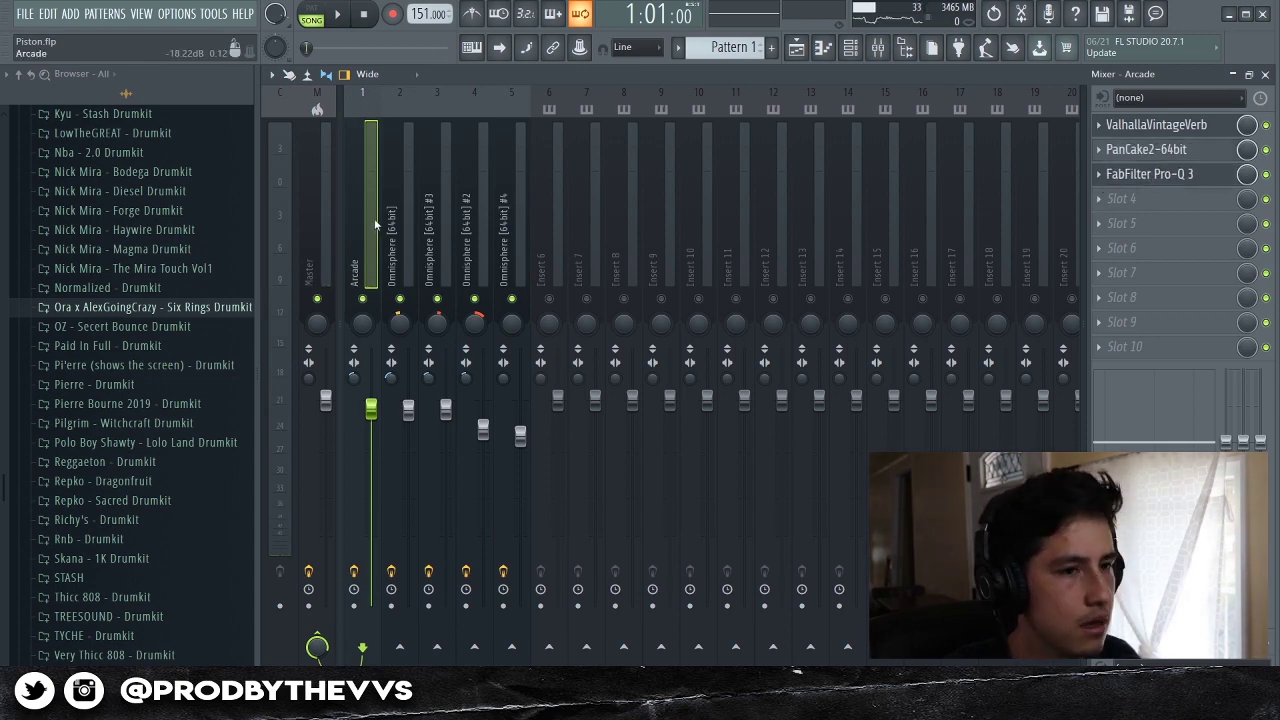
Move PanCake2 ahead of Fruity parametric EQ 2 on the Omnisphere #2 track and check the other melody tracks' effect chains.
left_click(392, 220)
left_click(421, 229)
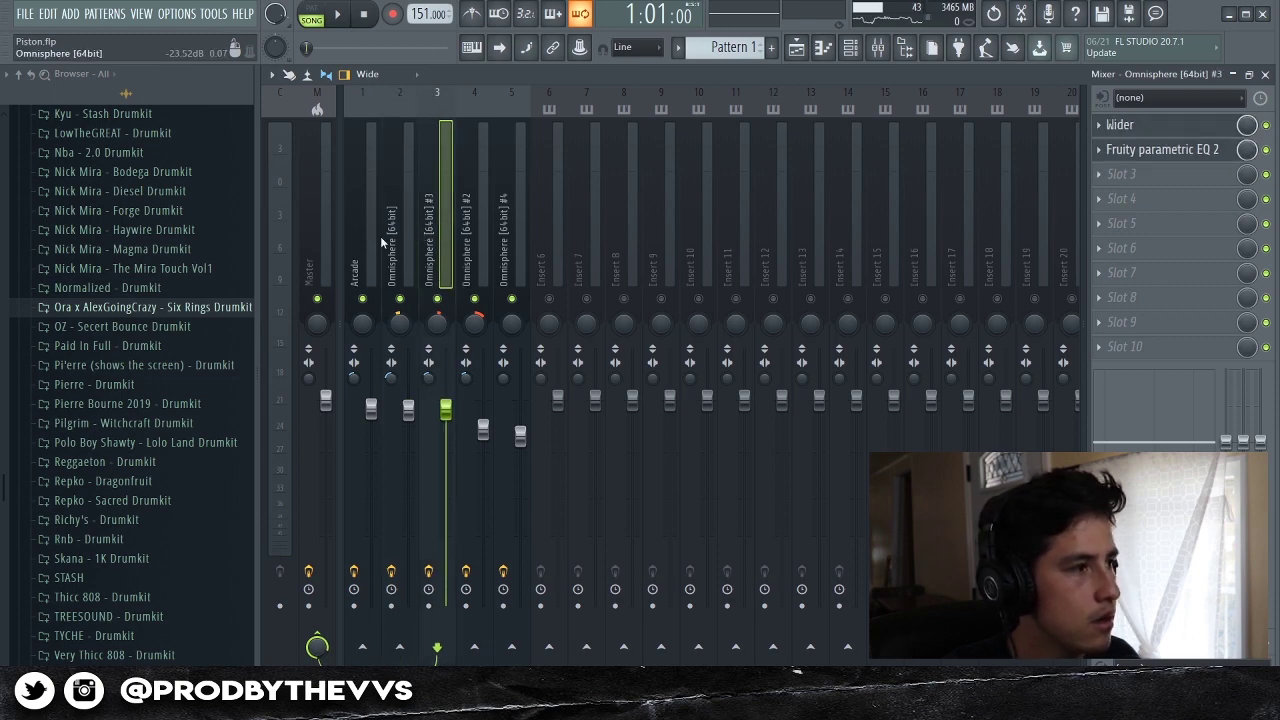
left_click(468, 245)
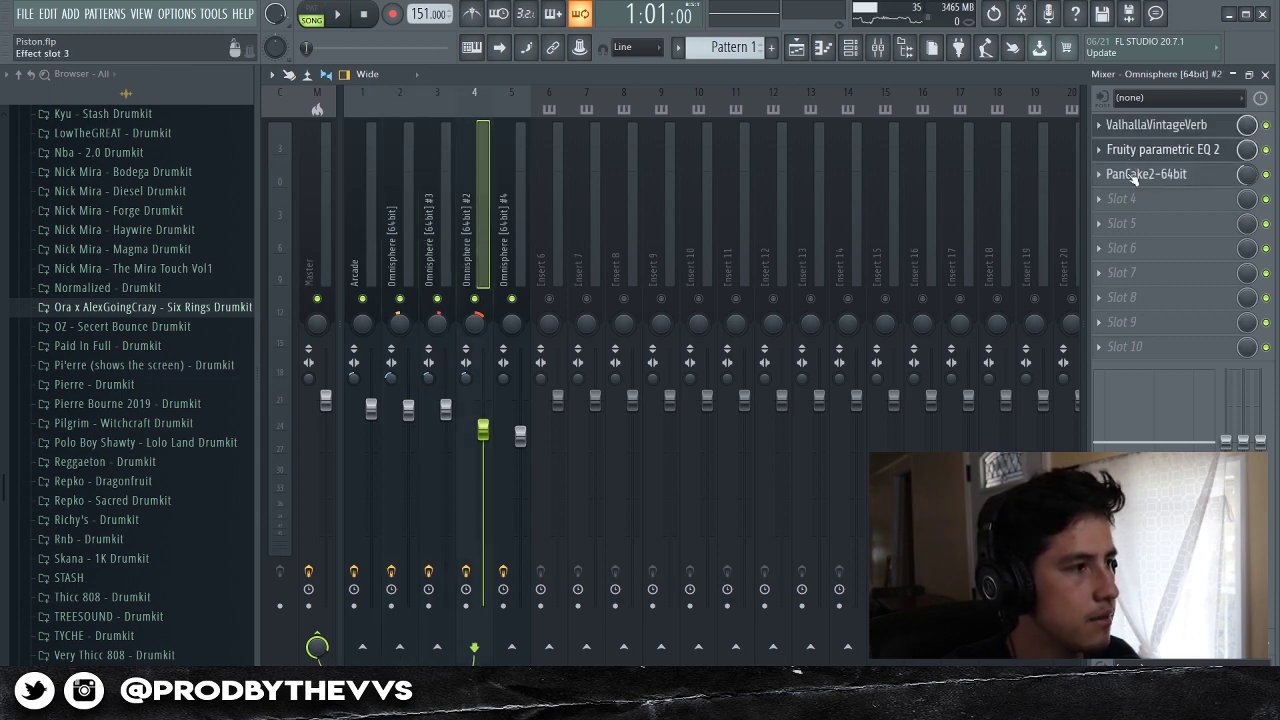
left_click_drag(1135, 176, 1135, 150)
left_click(503, 224)
left_click(439, 214)
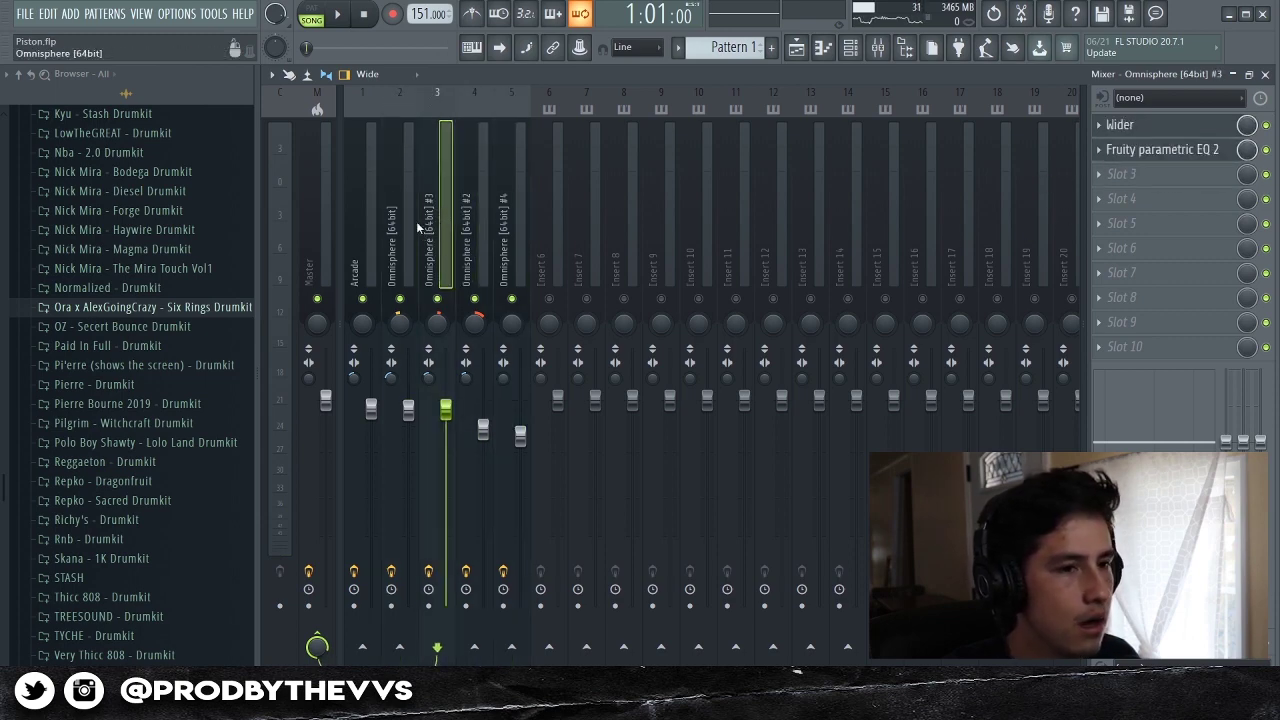
left_click(412, 224)
left_click(366, 230)
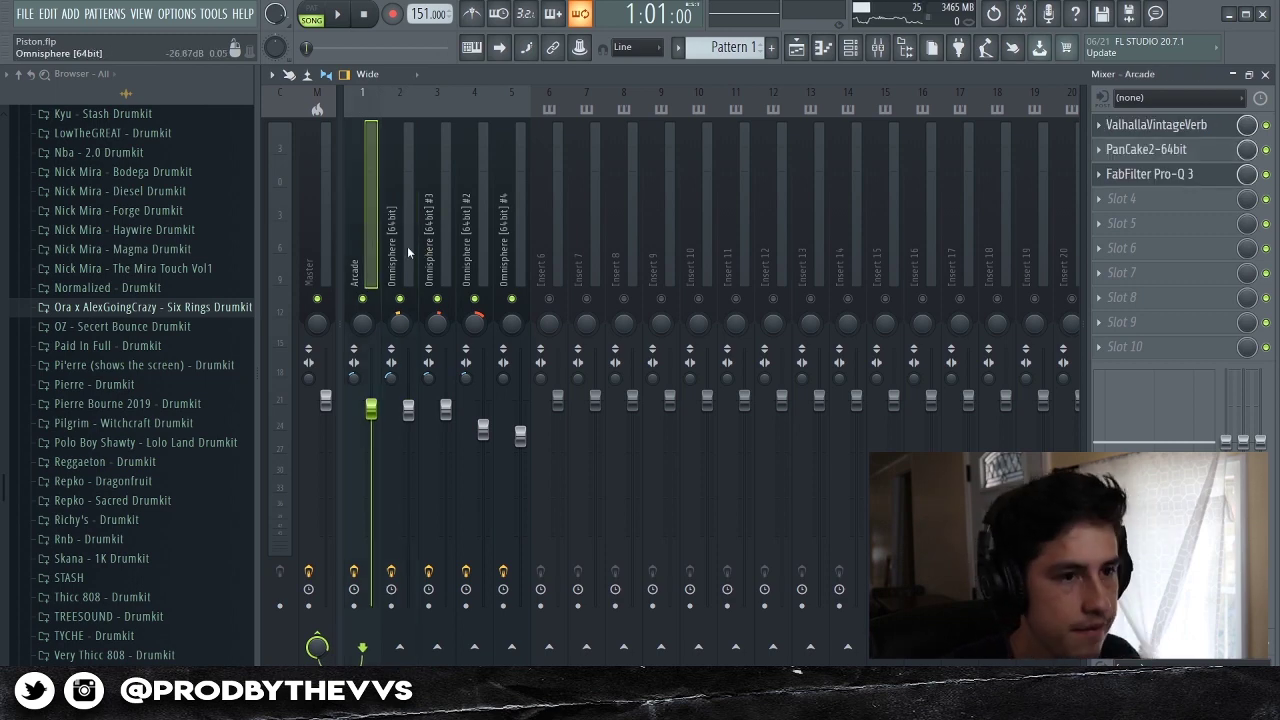
key("F9")
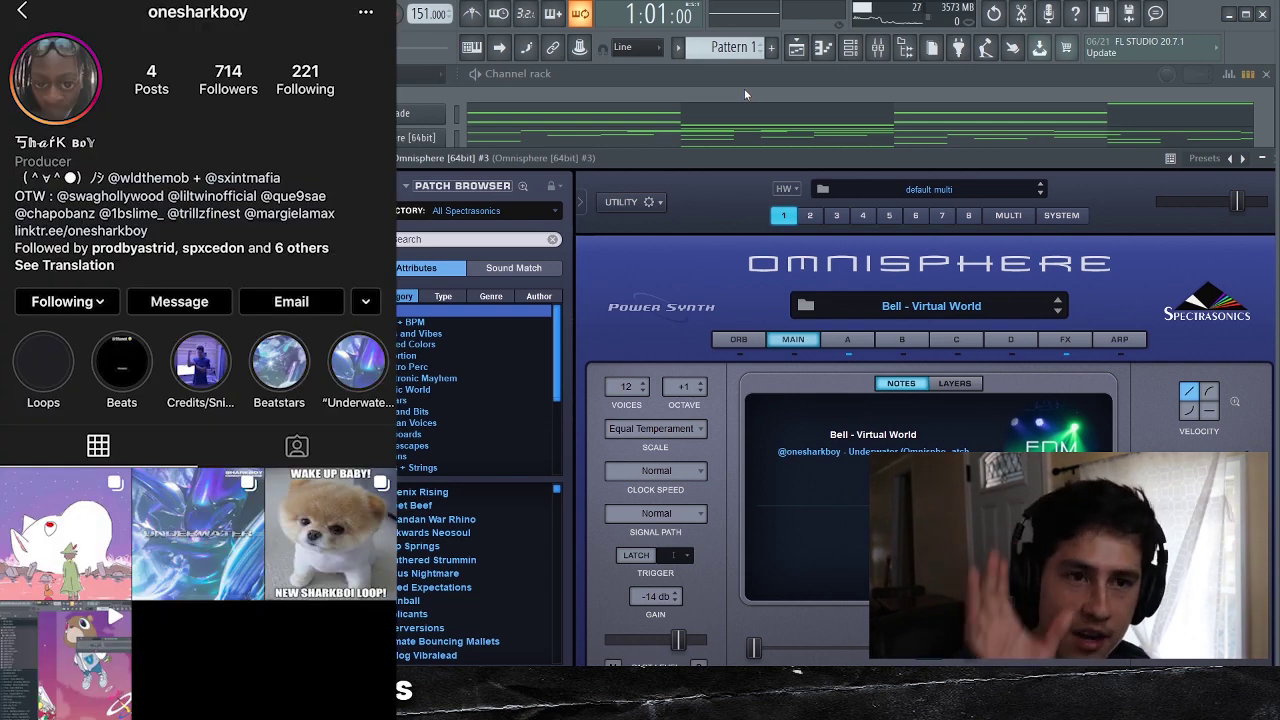
Replace the Track 1 playlist clip, placing the Omnisphere [64bit] pattern on Track 2 and the Arcade pattern on Track 1 from bar 1.
left_click(752, 85)
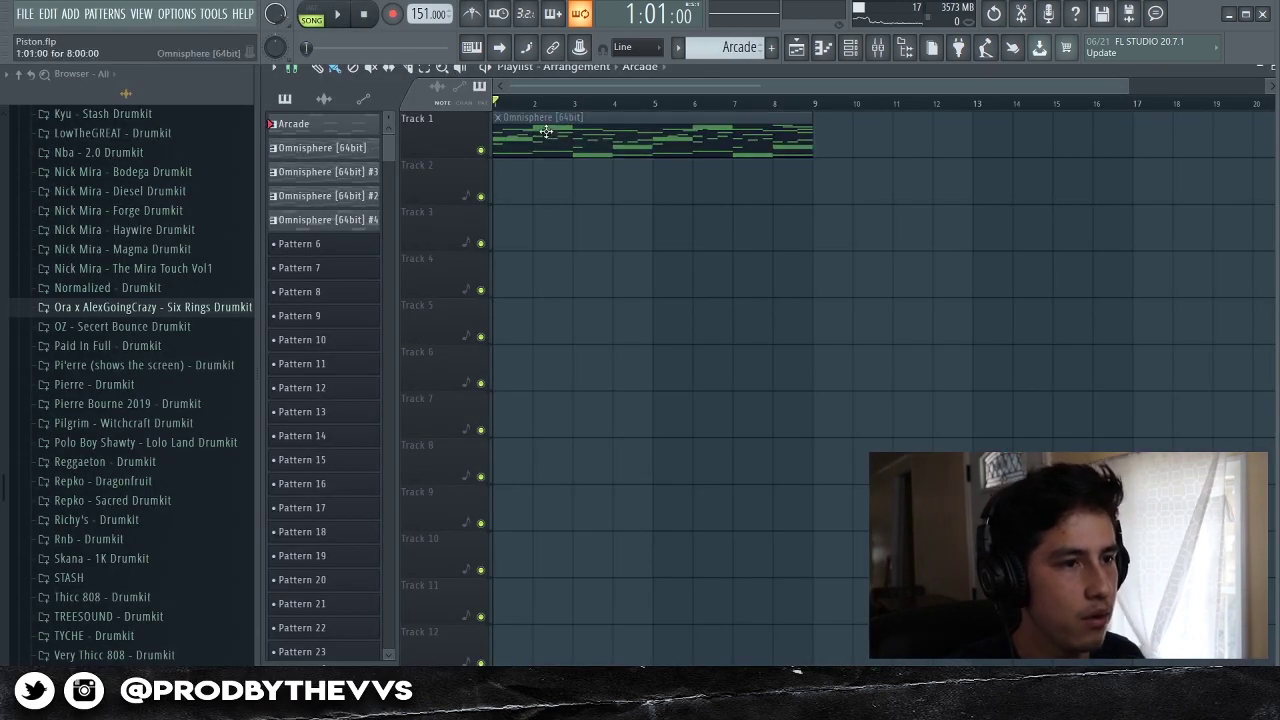
right_click(523, 134)
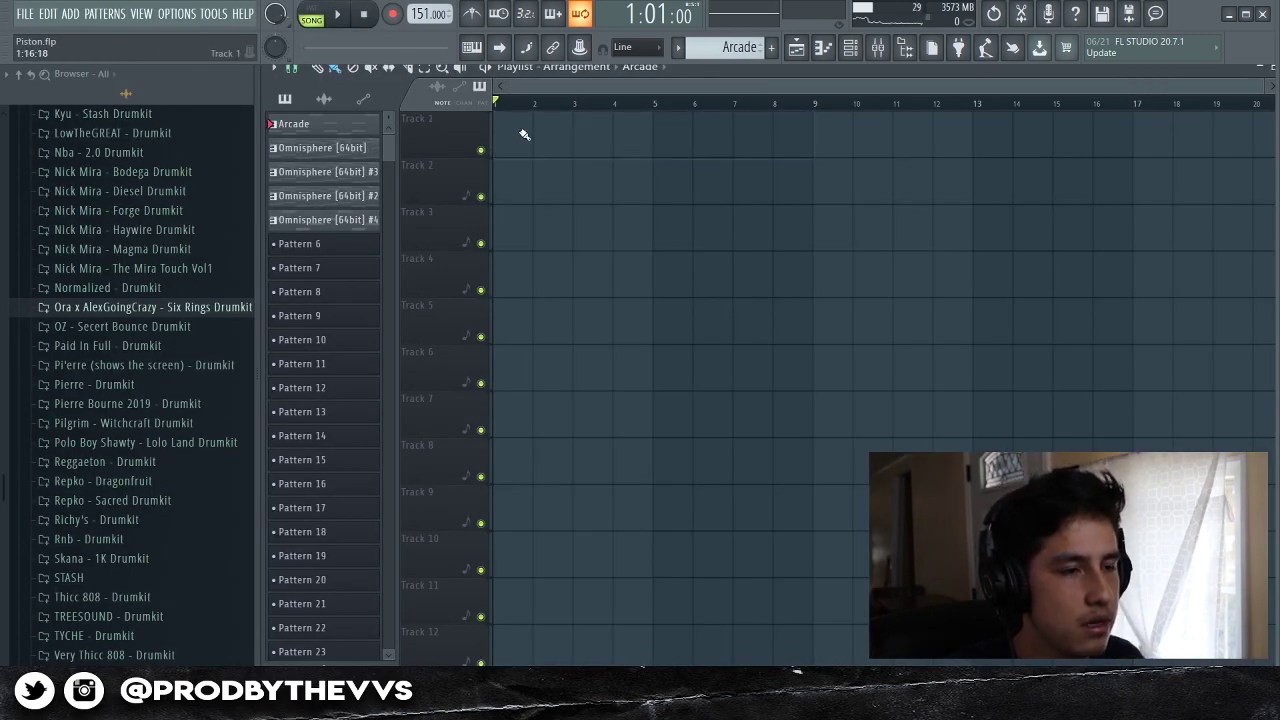
left_click(352, 151)
left_click(522, 133)
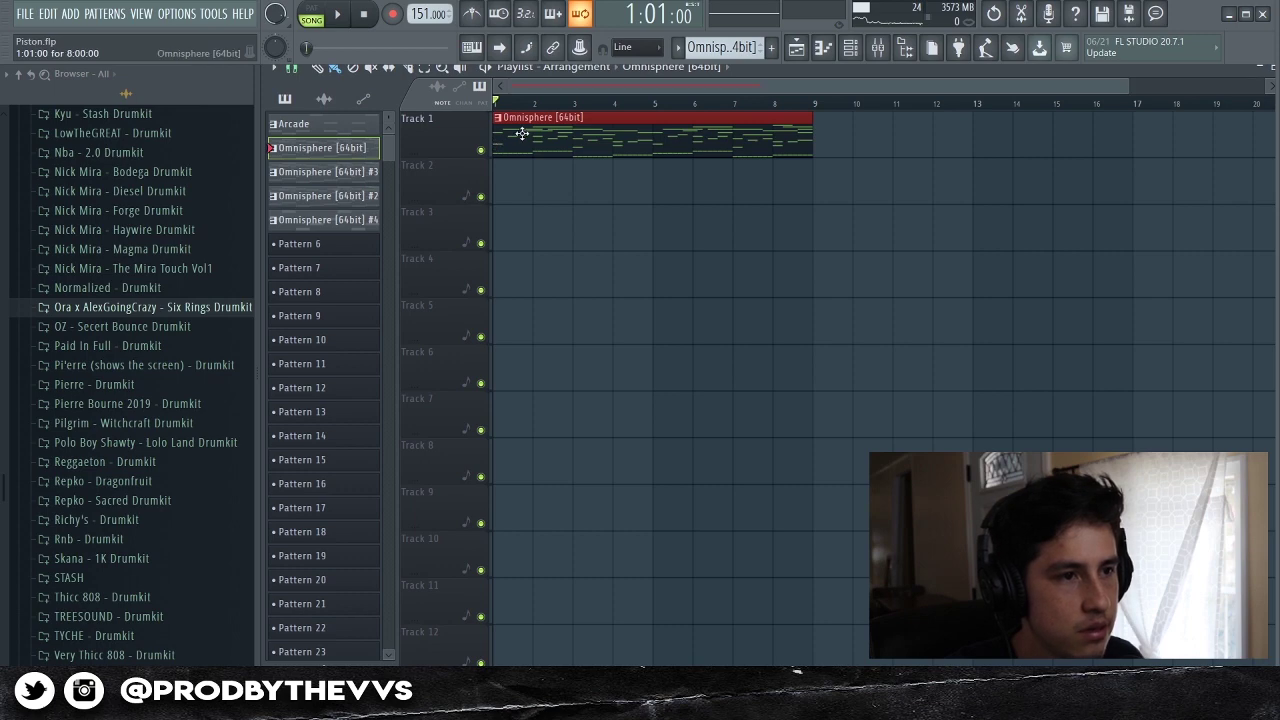
left_click(367, 127)
left_click_drag(512, 133, 512, 179)
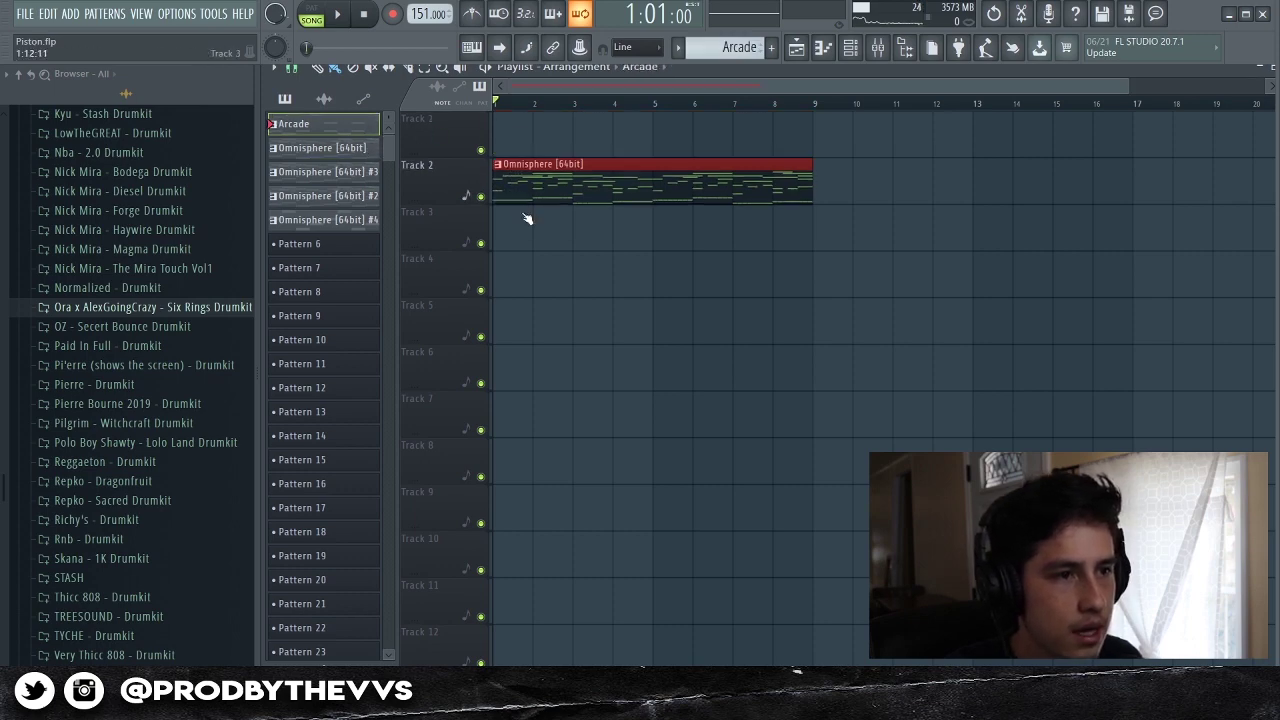
left_click(492, 150)
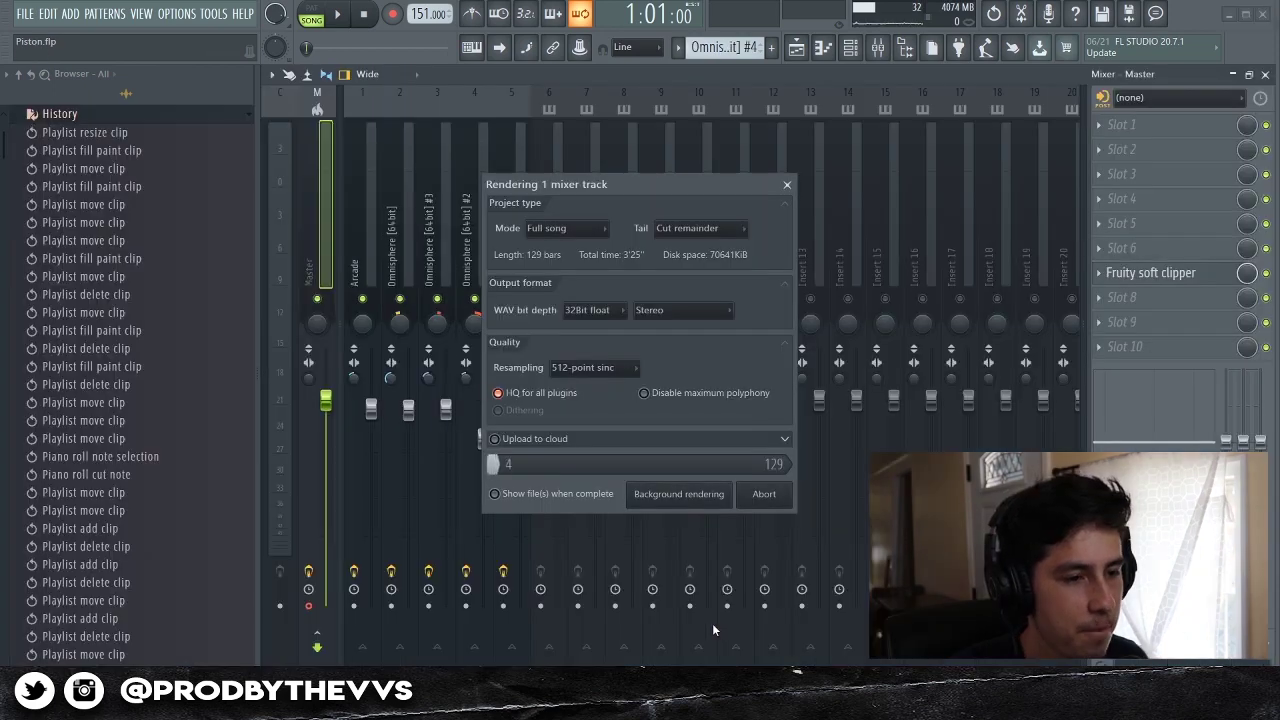
Switch to Spotify and play Heartless by TWENTY7 while the mixer track renders.
key("alt+Tab")
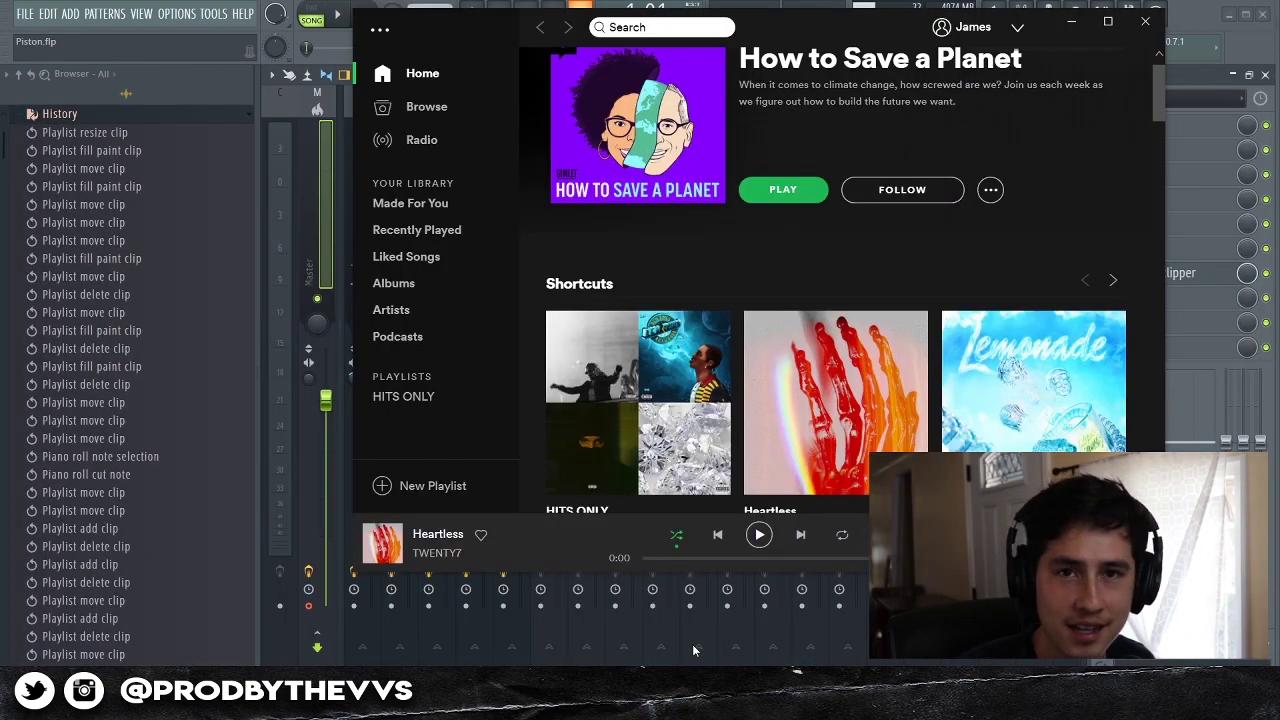
left_click(758, 535)
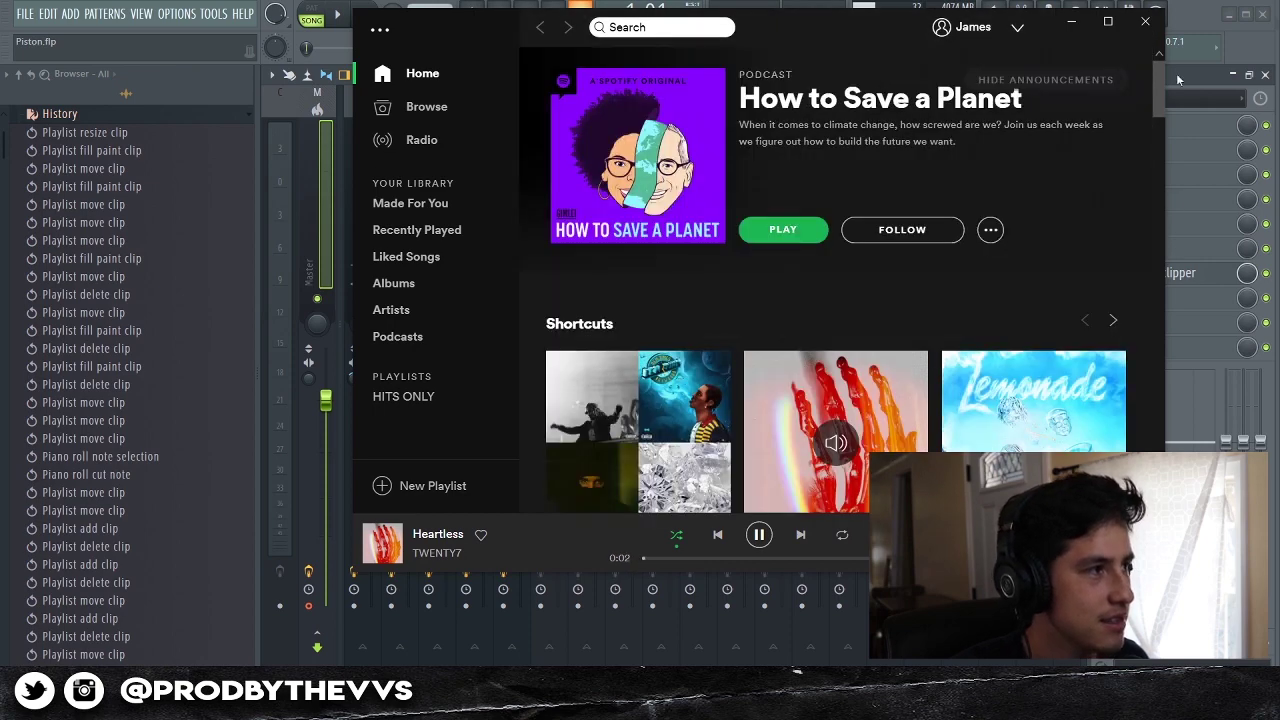
left_click(1176, 73)
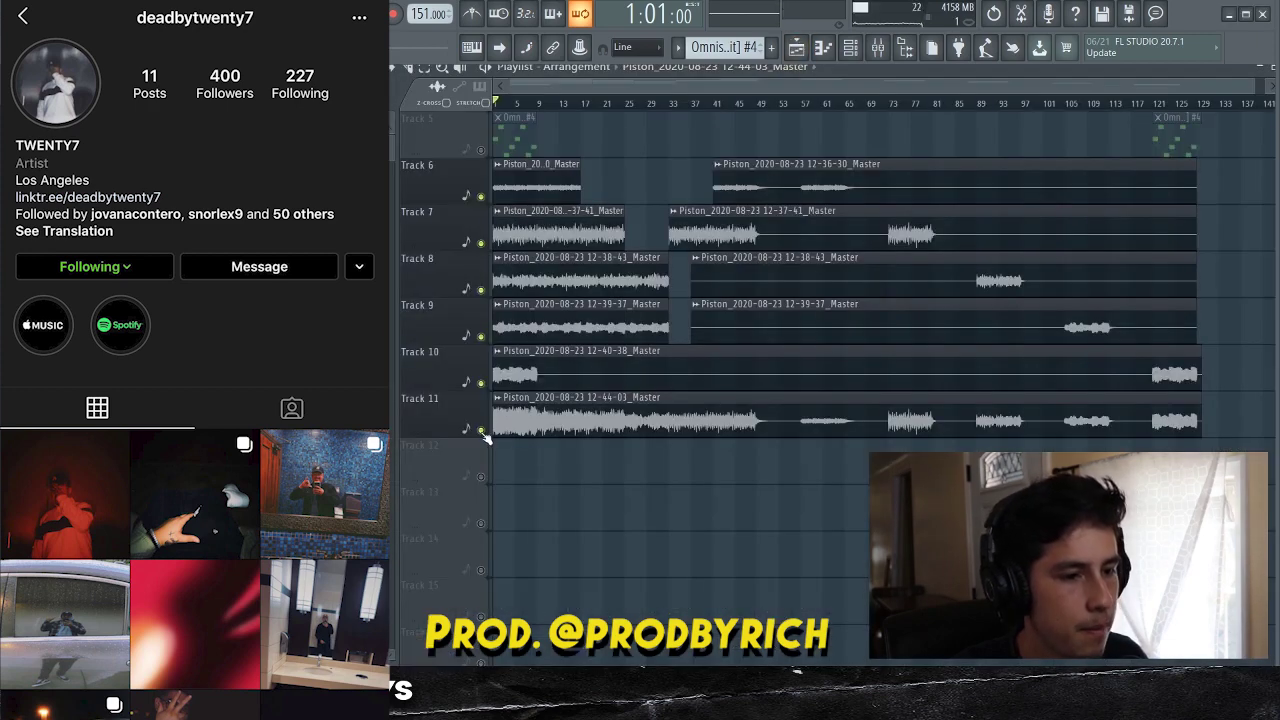
Open the rendered master clip on Track 11 in the Edison audio editor.
double_click(523, 400)
left_click(486, 555)
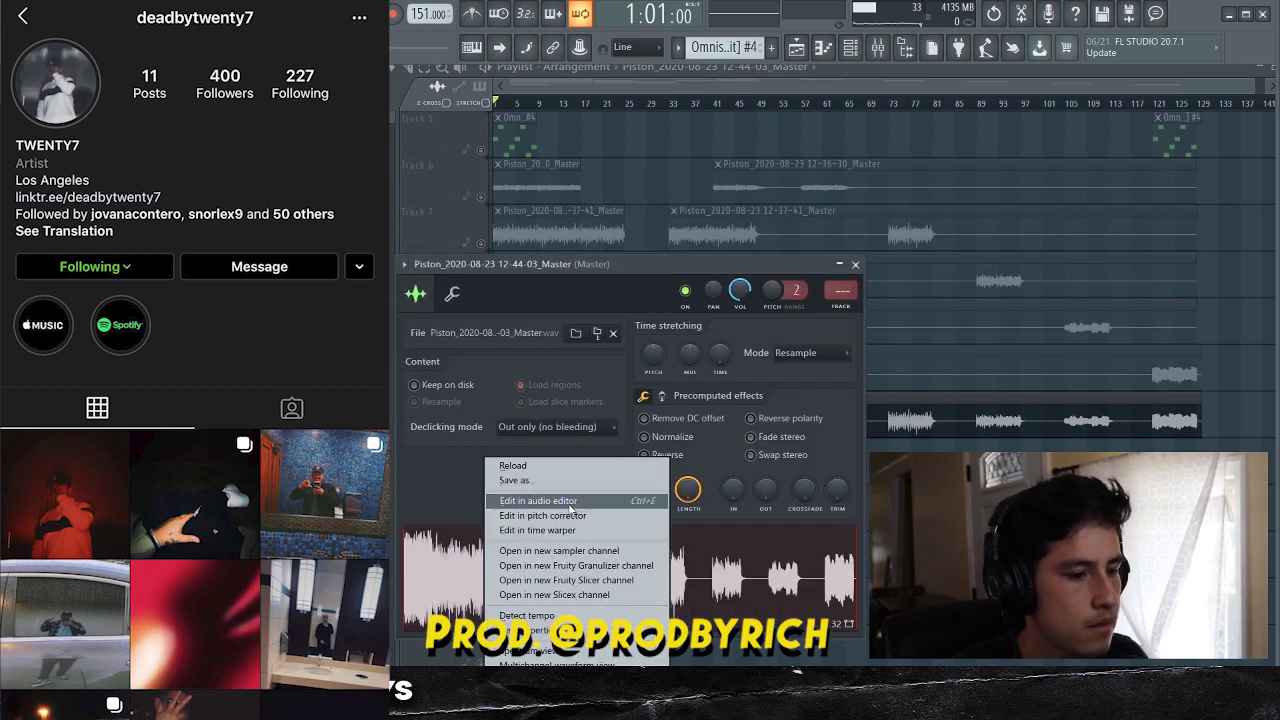
left_click(568, 502)
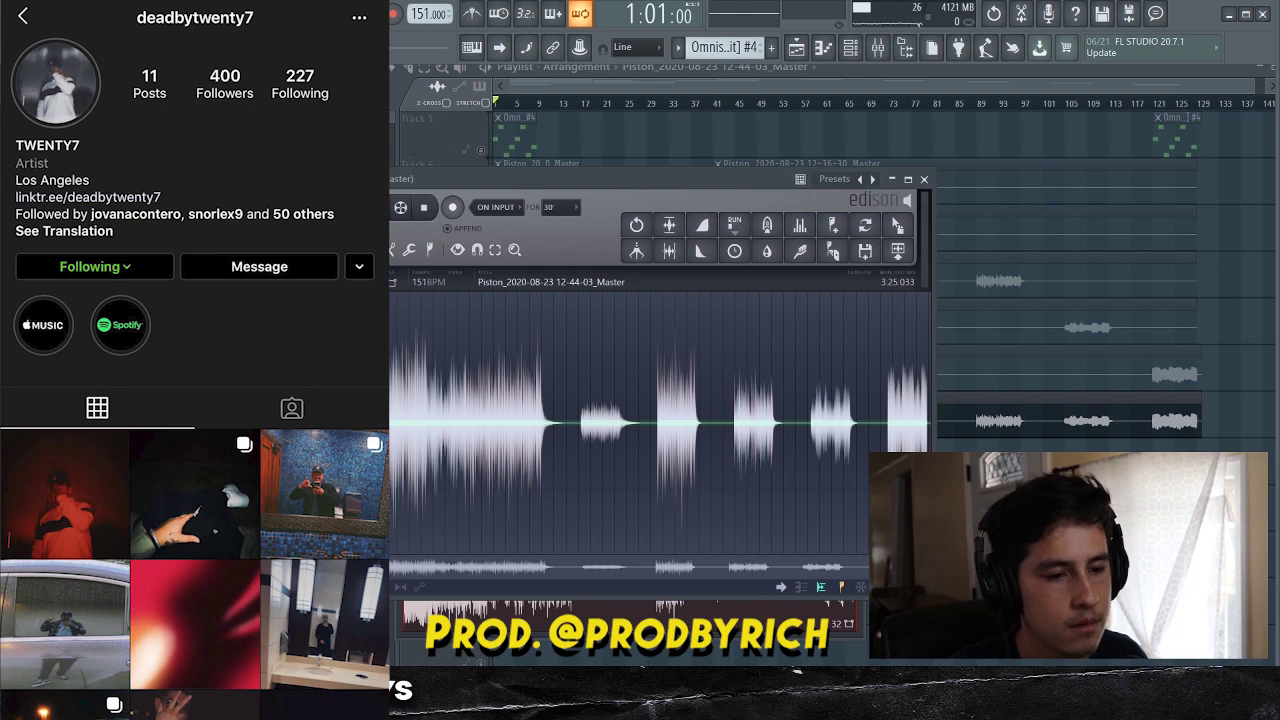
left_click(585, 283)
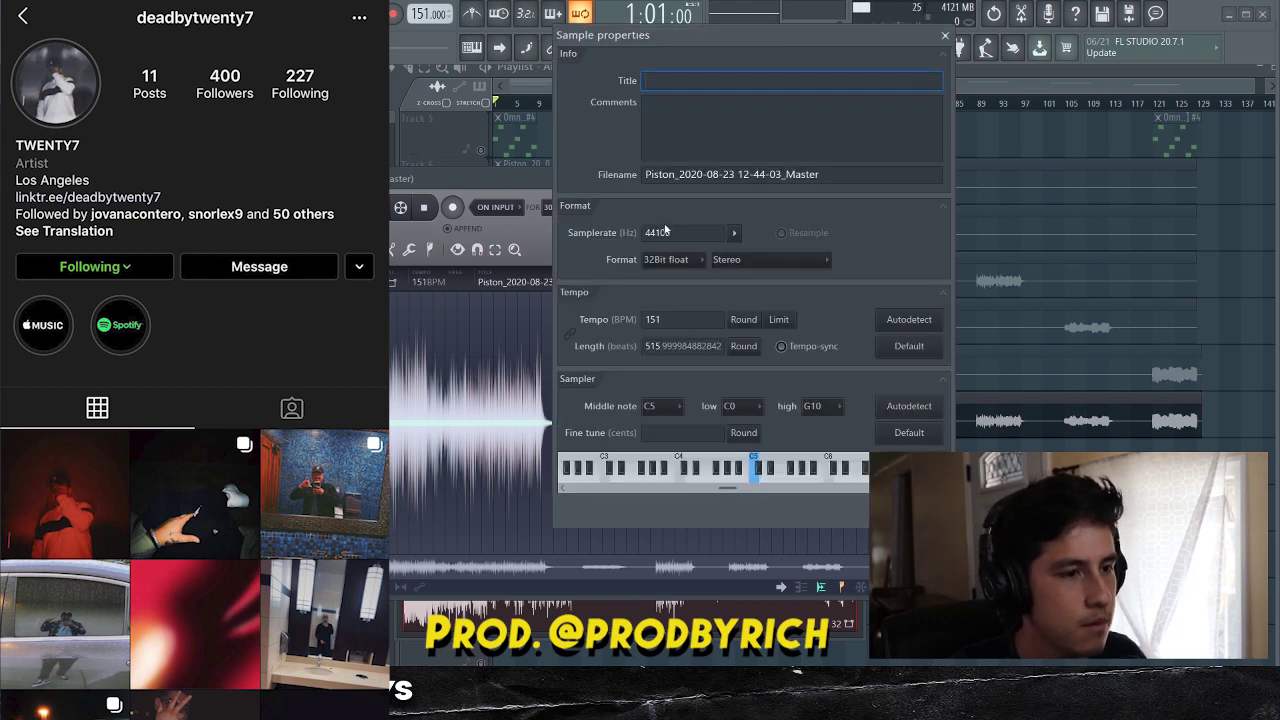
left_click(680, 108)
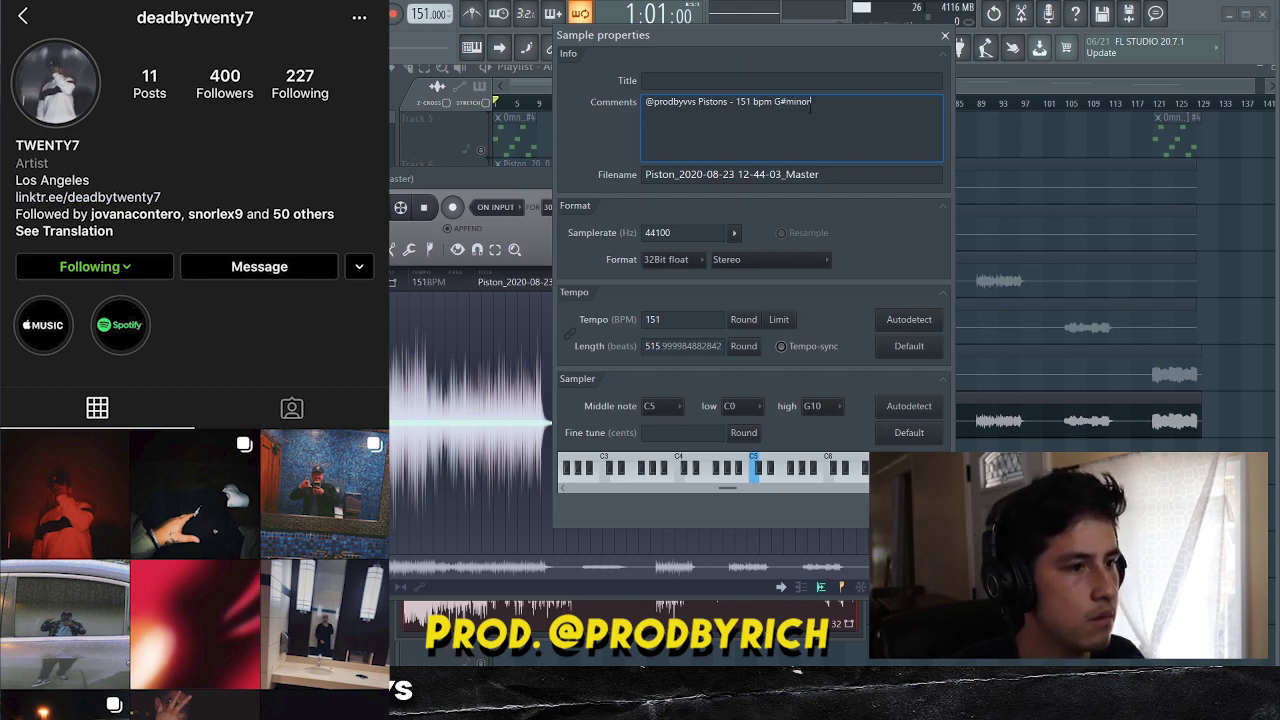
left_click_drag(821, 107, 626, 103)
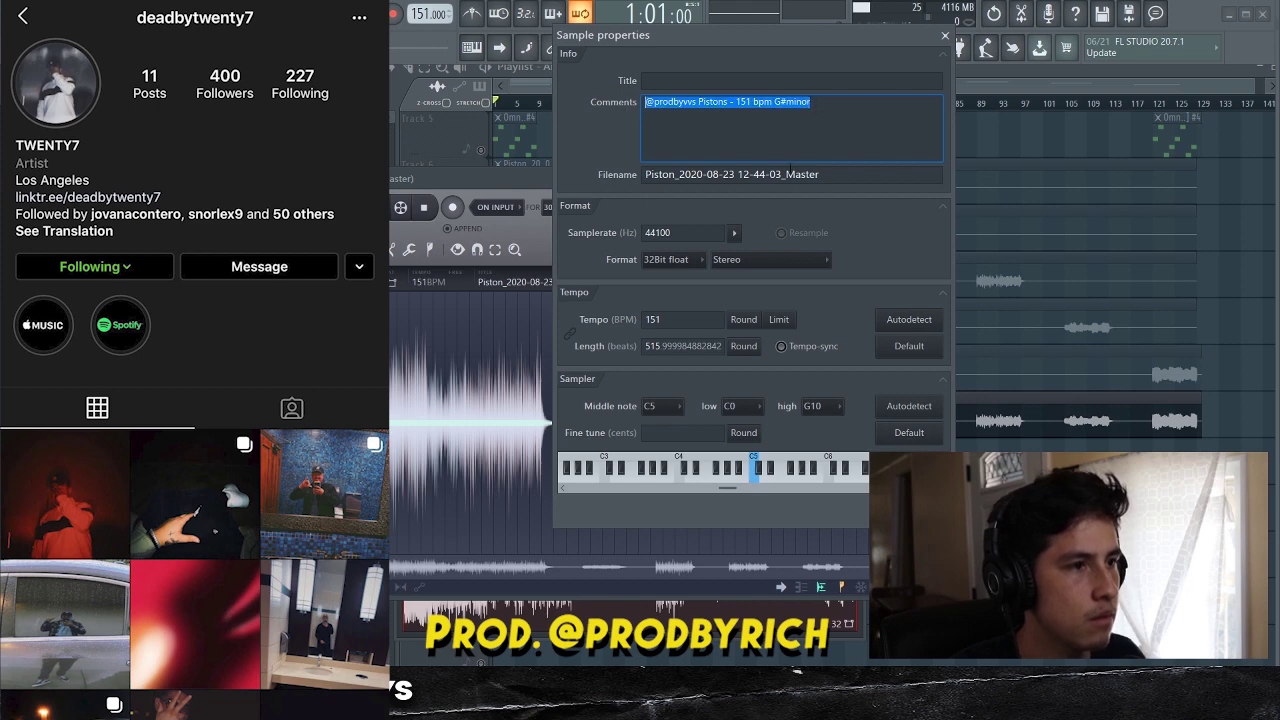
key("ctrl+c")
left_click(790, 174)
key("ctrl+v")
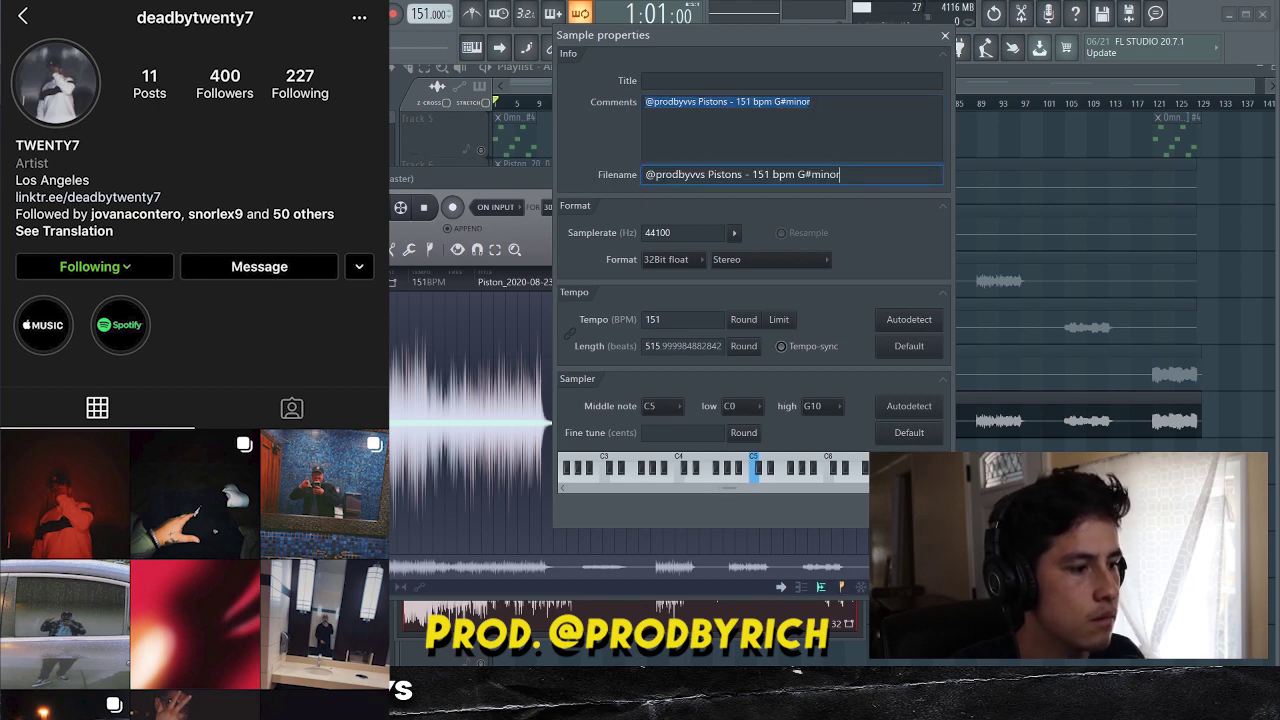
key("Return")
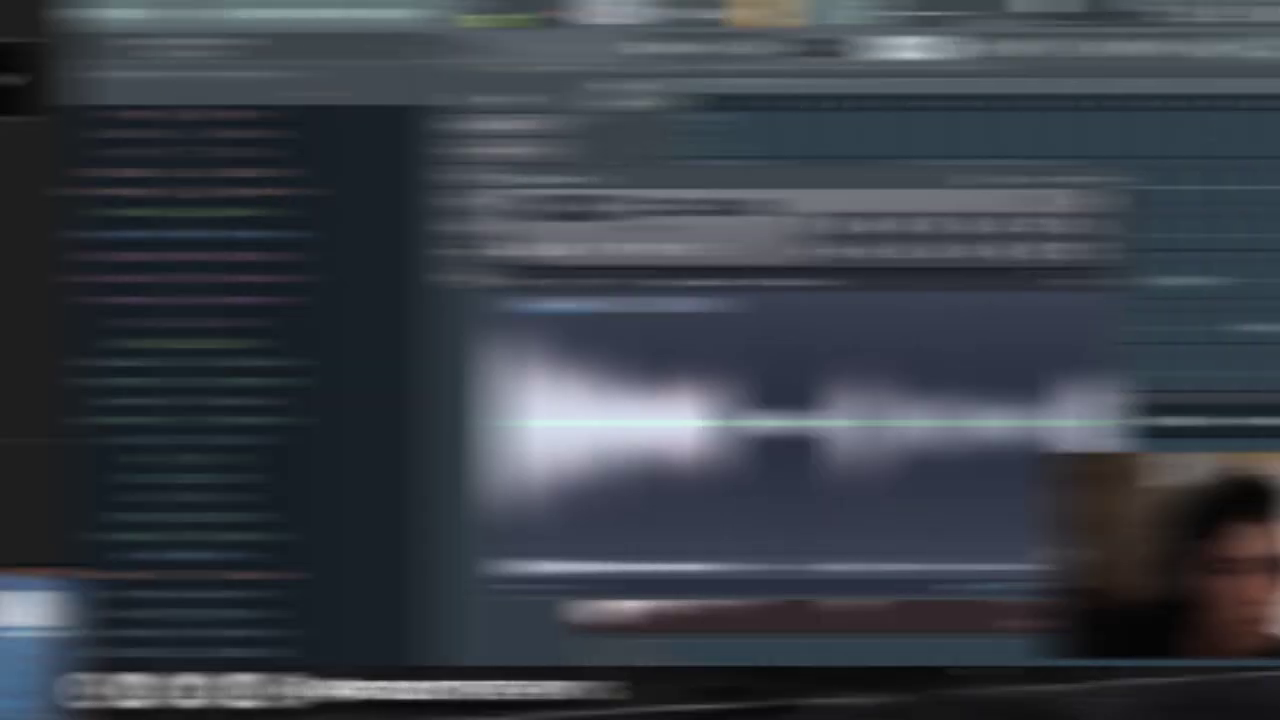